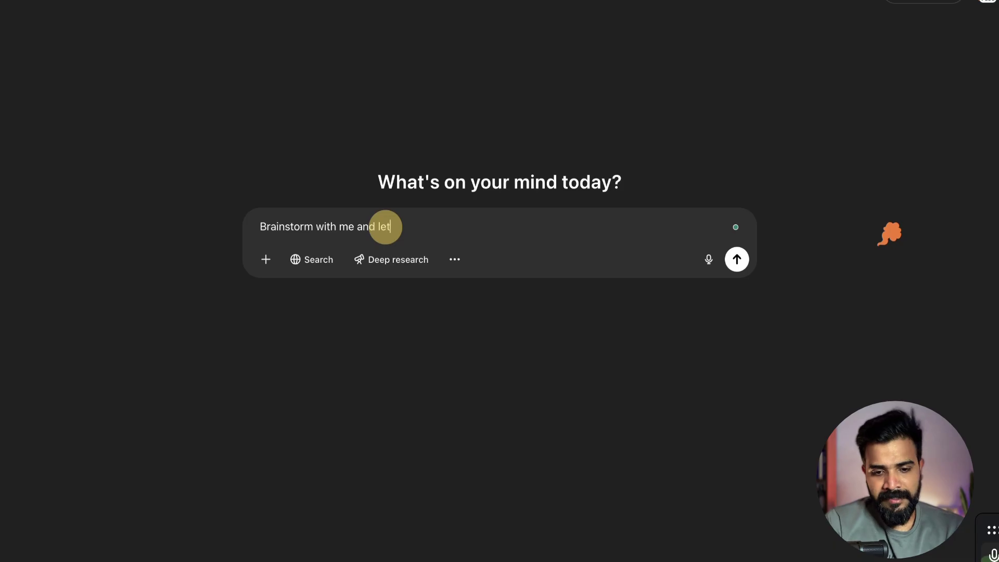
Step: Ask to brainstorm a clickable thumbnail idea for the YouTube video titled "The ₹3000 Crore Mistake That Almost Killed Paytm"
{"action": "key", "text": "BackSpace"}
{"action": "type", "text": "ith a clickable thumbn"}
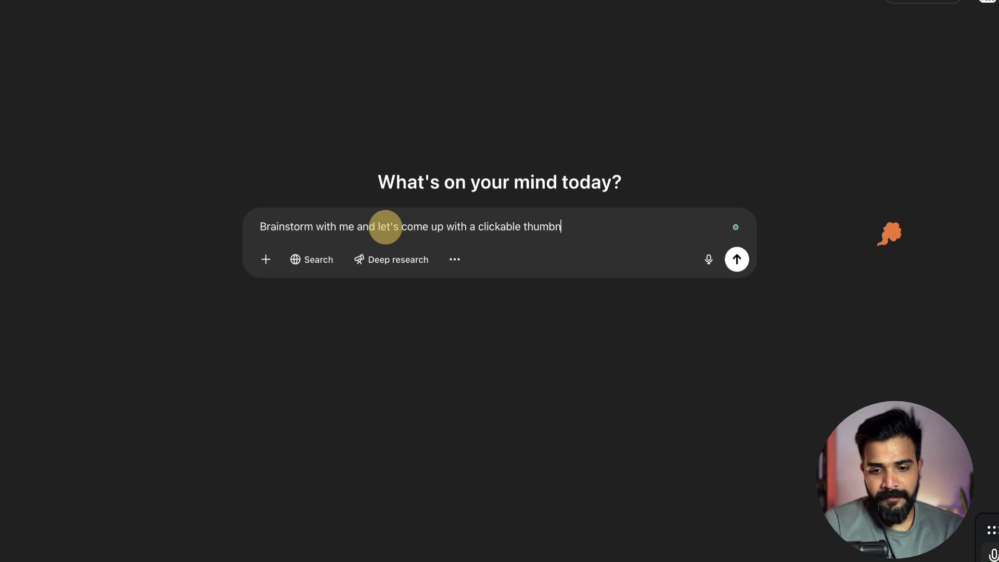
{"action": "type", "text": "ail idea for"}
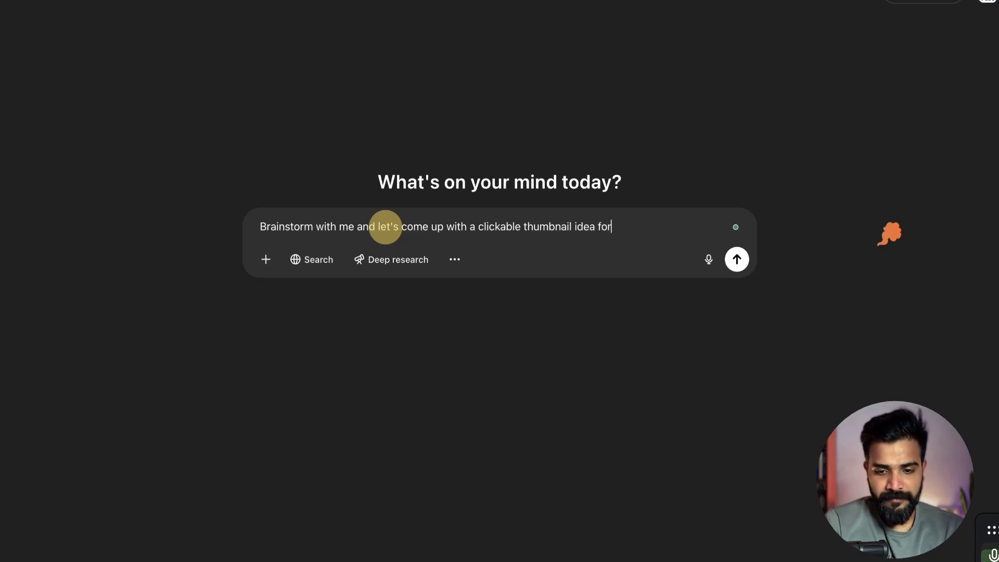
{"action": "type", "text": " the youtube video titled"}
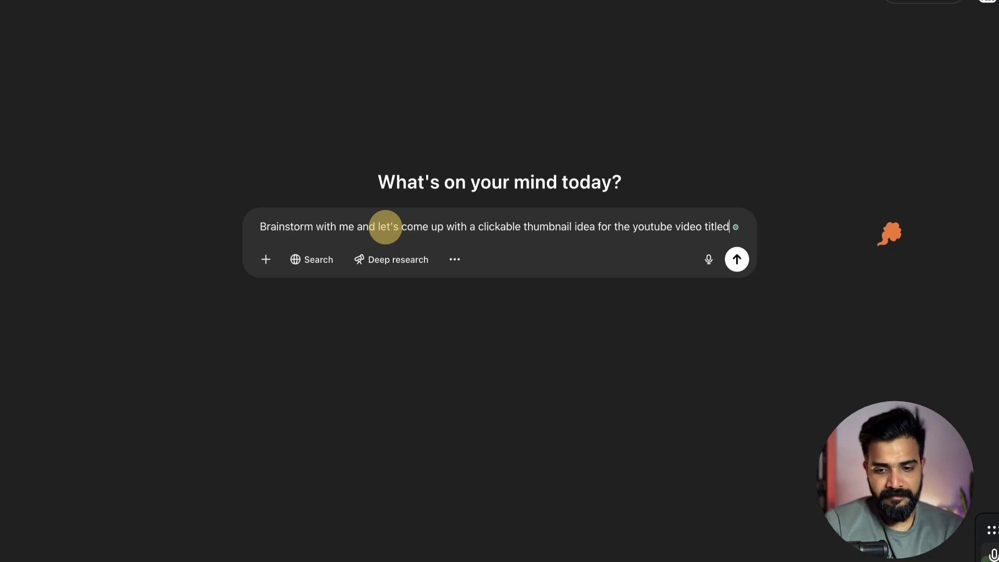
{"action": "type", "text": ","}
{"action": "type", "text": "The ₹3000 Crore Mistake That Almost Killed Paytm"}
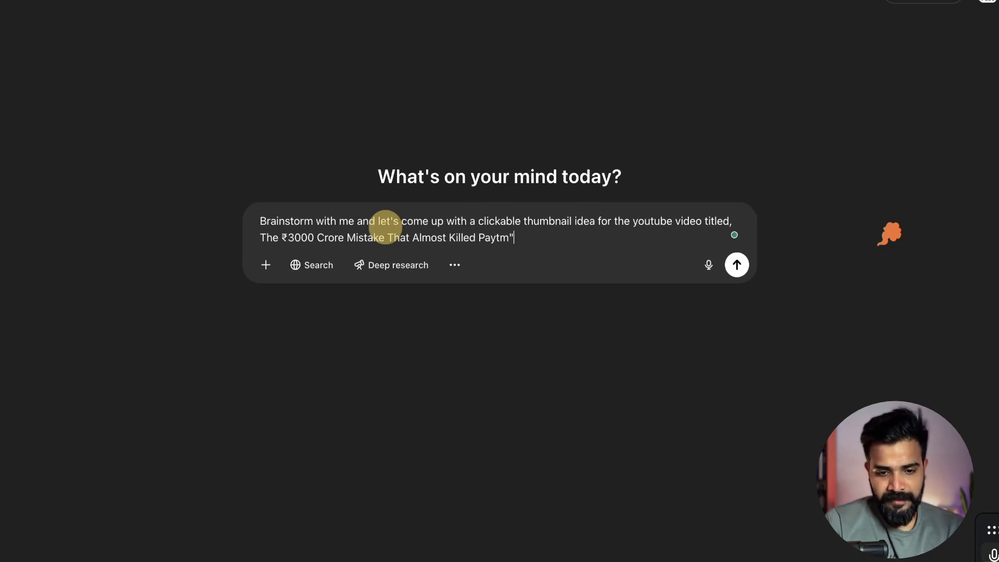
{"action": "key", "text": "Return"}
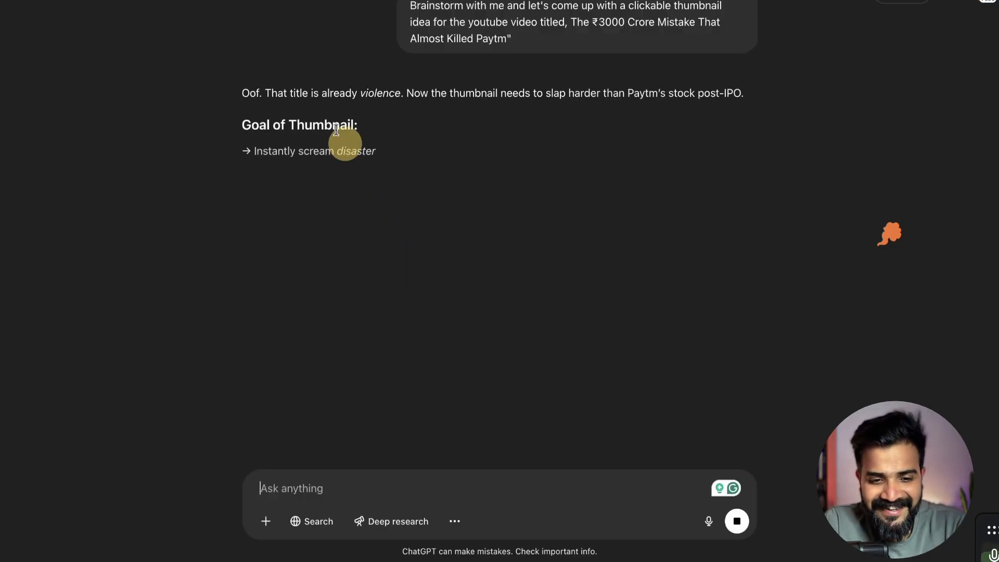
Step: Read the thumbnail goals and the visual description of Concept 1 in the reply
{"action": "left_click_drag", "start_coordinate": [262, 95], "coordinate": [696, 93]}
{"action": "left_click", "coordinate": [655, 170]}
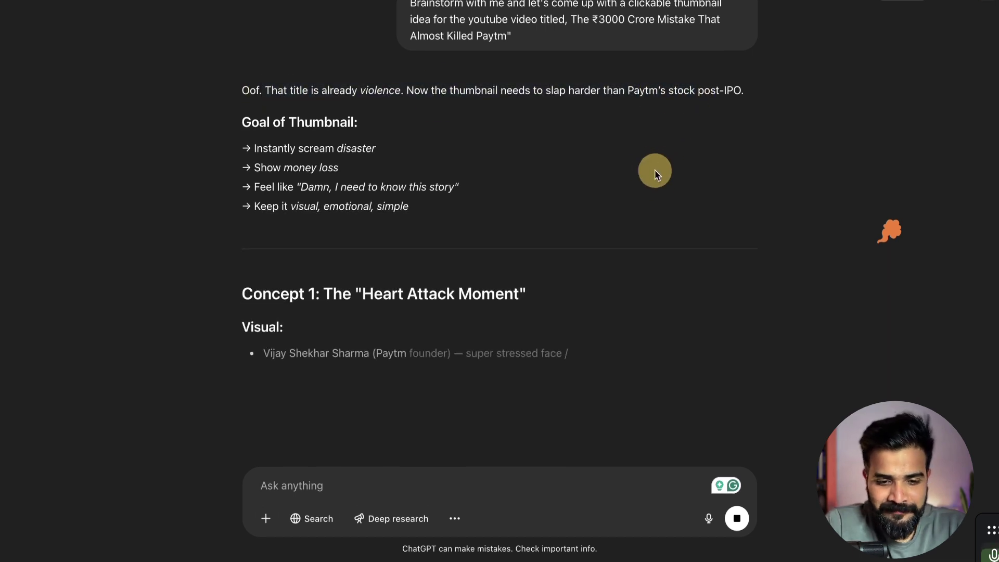
{"action": "left_click_drag", "start_coordinate": [253, 148], "coordinate": [431, 156]}
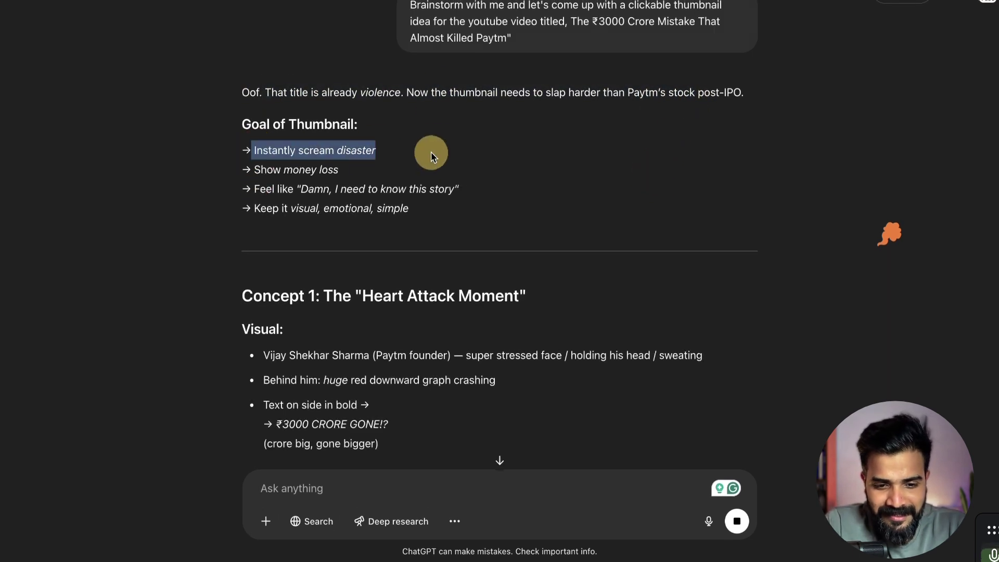
{"action": "scroll", "coordinate": [431, 153], "scroll_direction": "down", "scroll_amount": 2}
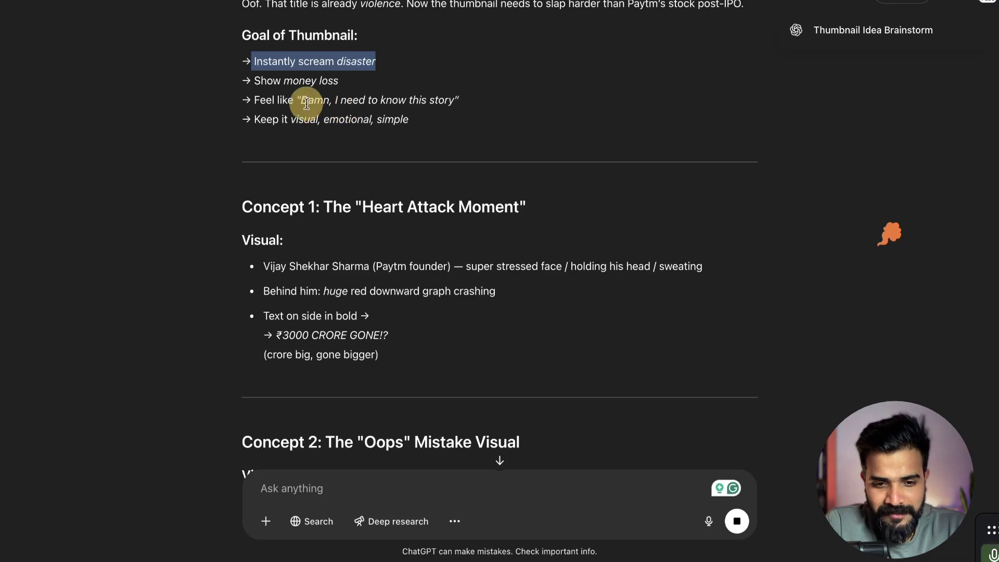
{"action": "left_click_drag", "start_coordinate": [293, 101], "coordinate": [479, 102]}
{"action": "left_click", "coordinate": [480, 102]}
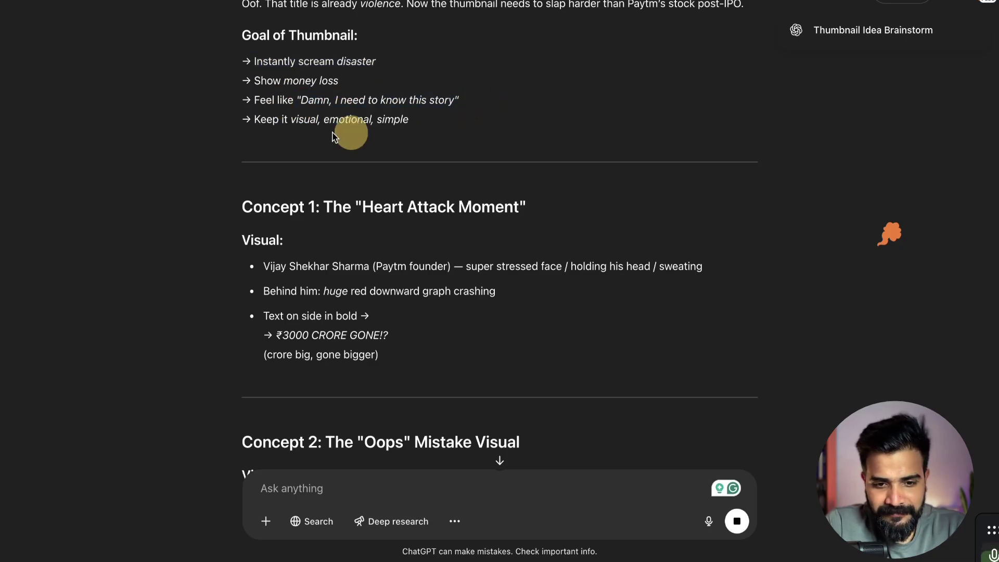
{"action": "scroll", "coordinate": [413, 127], "scroll_direction": "down", "scroll_amount": 3}
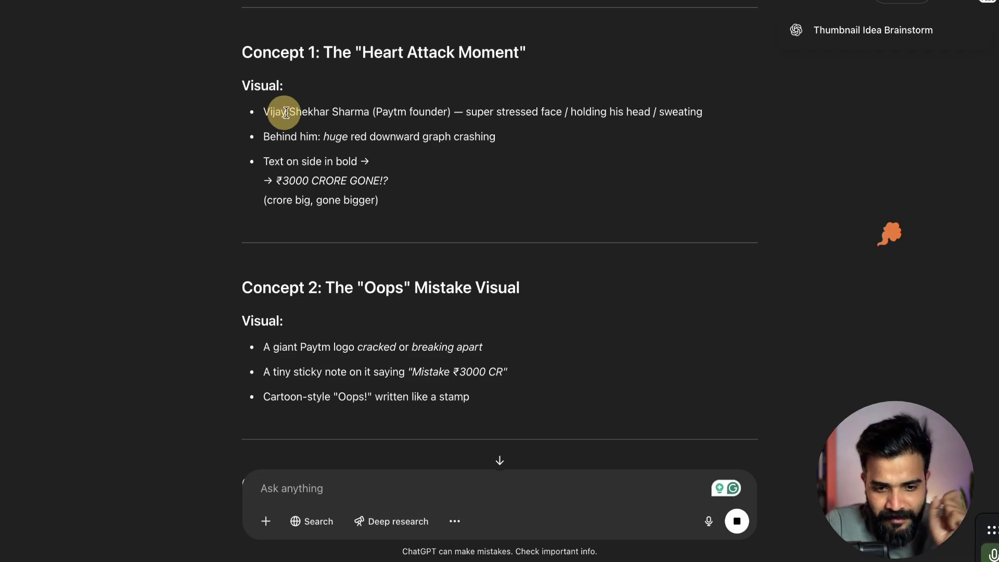
{"action": "left_click_drag", "start_coordinate": [369, 112], "coordinate": [270, 112]}
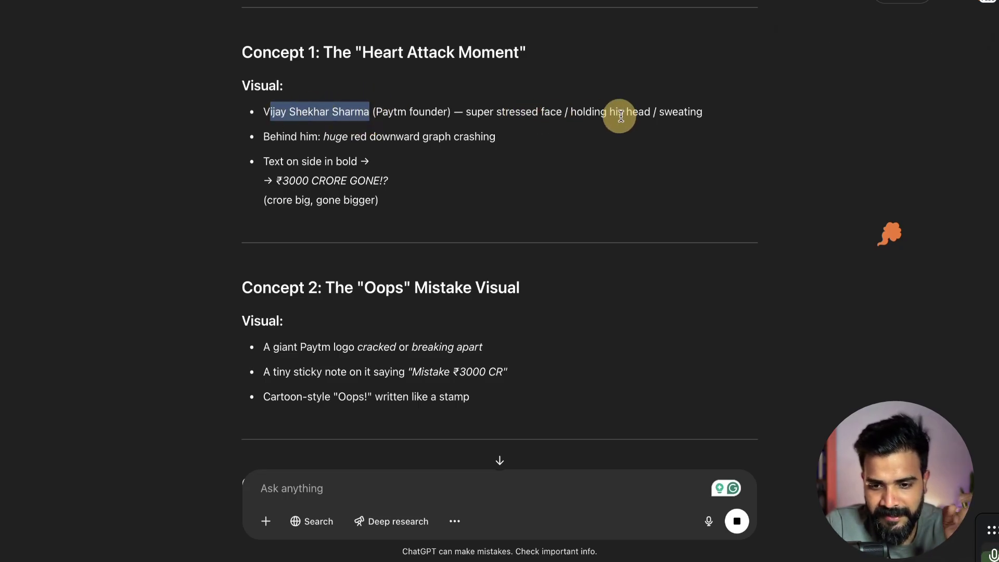
{"action": "left_click", "coordinate": [533, 135]}
{"action": "scroll", "coordinate": [520, 146], "scroll_direction": "up", "scroll_amount": 2}
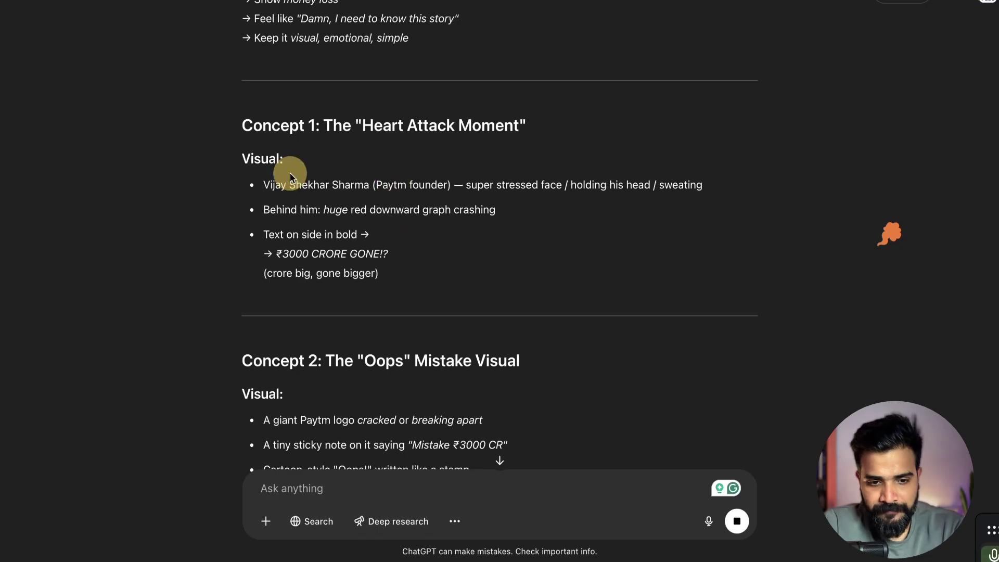
Step: Draft a follow-up message reading "Come up with a detailed prompt for concept 1"
{"action": "left_click", "coordinate": [314, 498]}
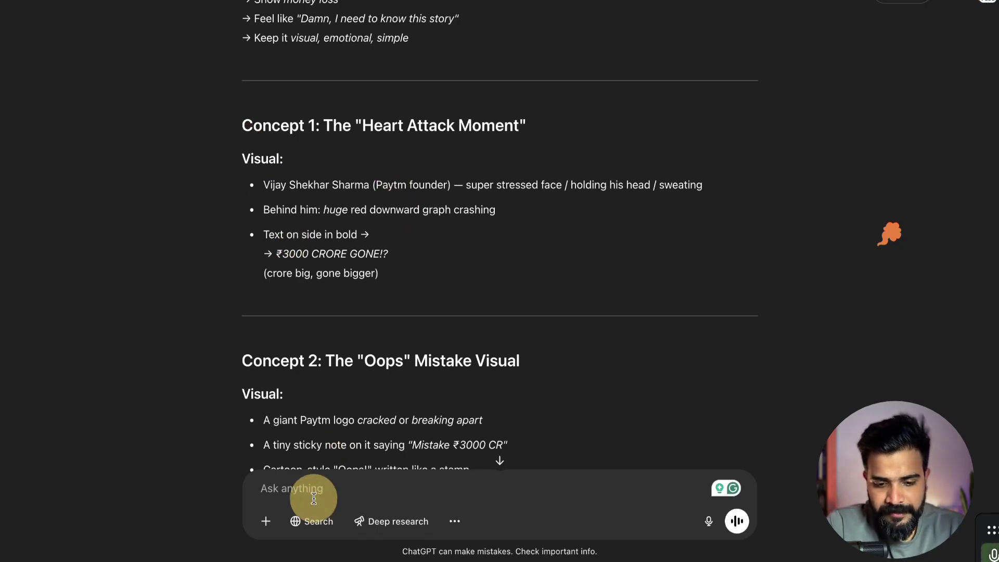
{"action": "type", "text": "Come up "}
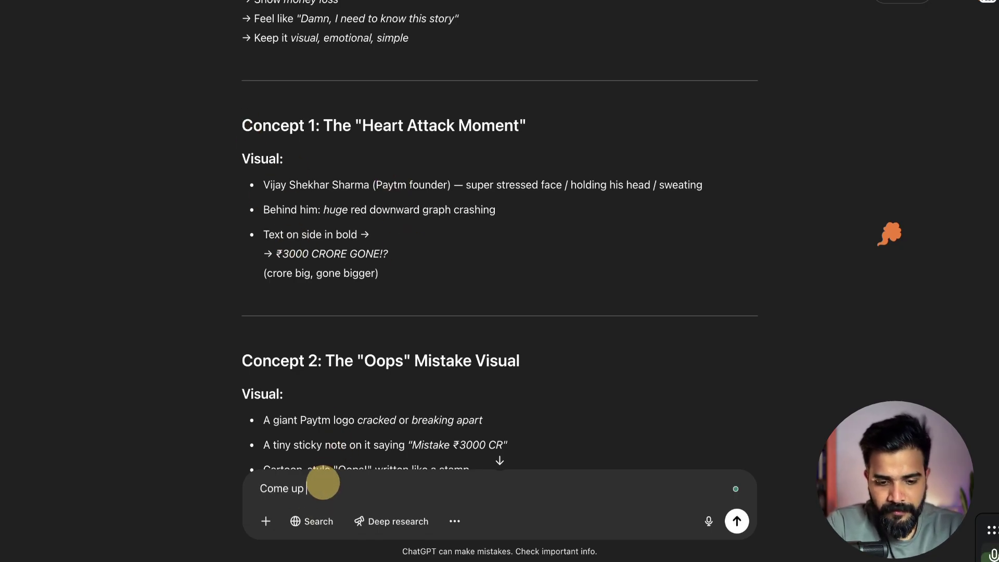
{"action": "type", "text": "woth a detailed prompt for custo"}
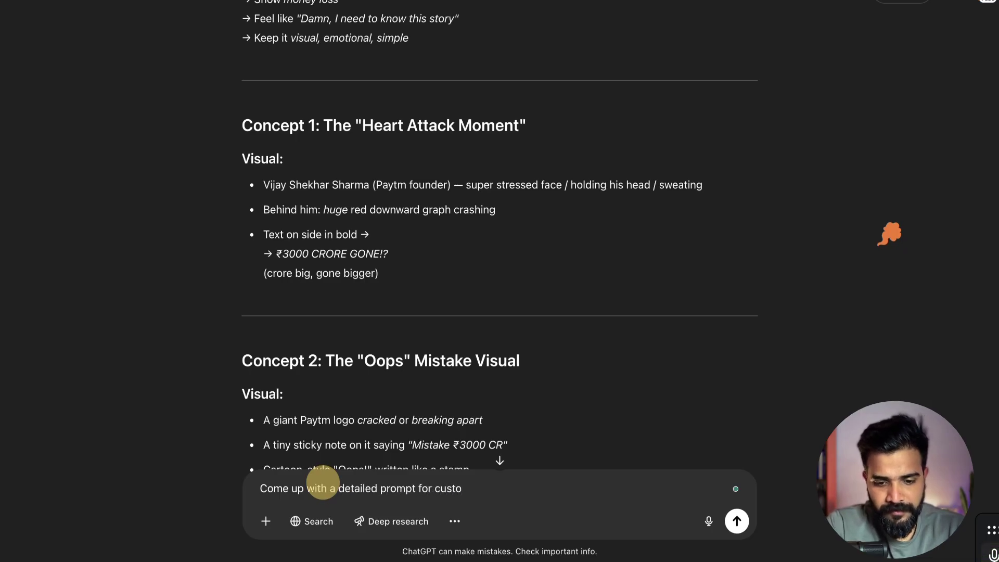
{"action": "type", "text": "mcept 1"}
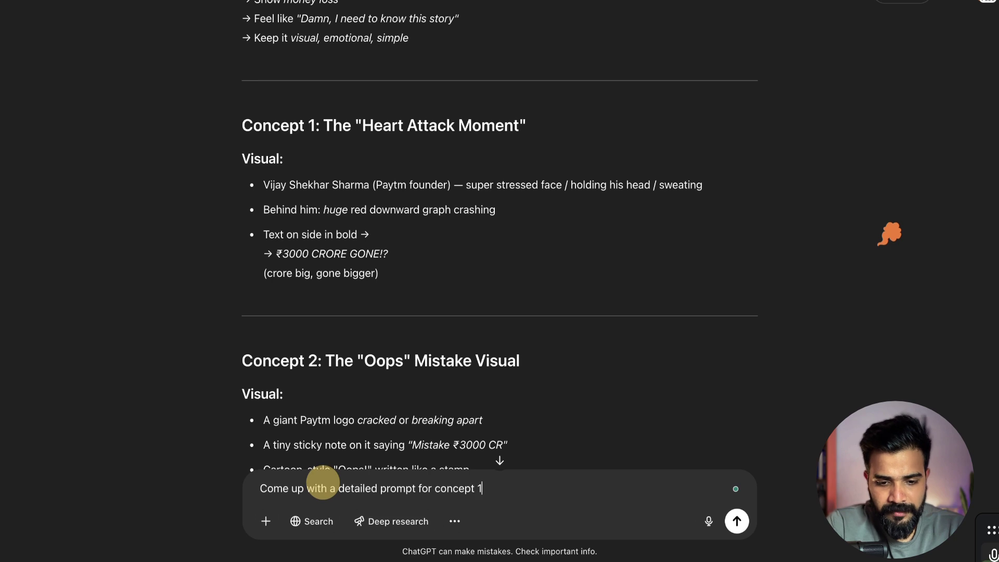
Step: Review Concept 2, point the drafted request to concept 2, and add "that I can feed into an AI image generator"
{"action": "scroll", "coordinate": [364, 352], "scroll_direction": "down", "scroll_amount": 4}
{"action": "left_click_drag", "start_coordinate": [345, 152], "coordinate": [475, 155]}
{"action": "scroll", "coordinate": [477, 156], "scroll_direction": "down", "scroll_amount": 1}
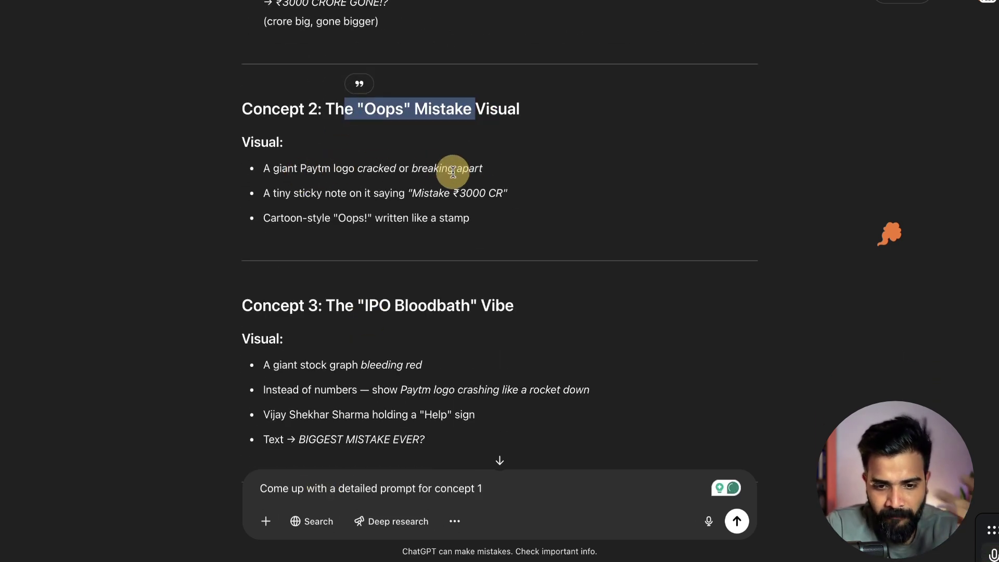
{"action": "left_click_drag", "start_coordinate": [331, 168], "coordinate": [522, 194]}
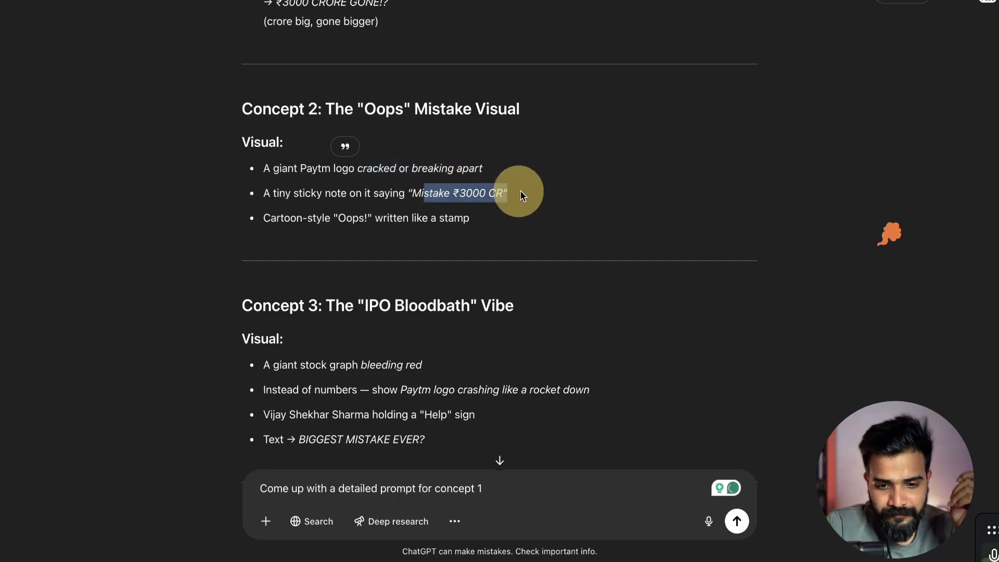
{"action": "left_click", "coordinate": [527, 487]}
{"action": "key", "text": "BackSpace"}
{"action": "type", "text": "with a detailed prompt for concept"}
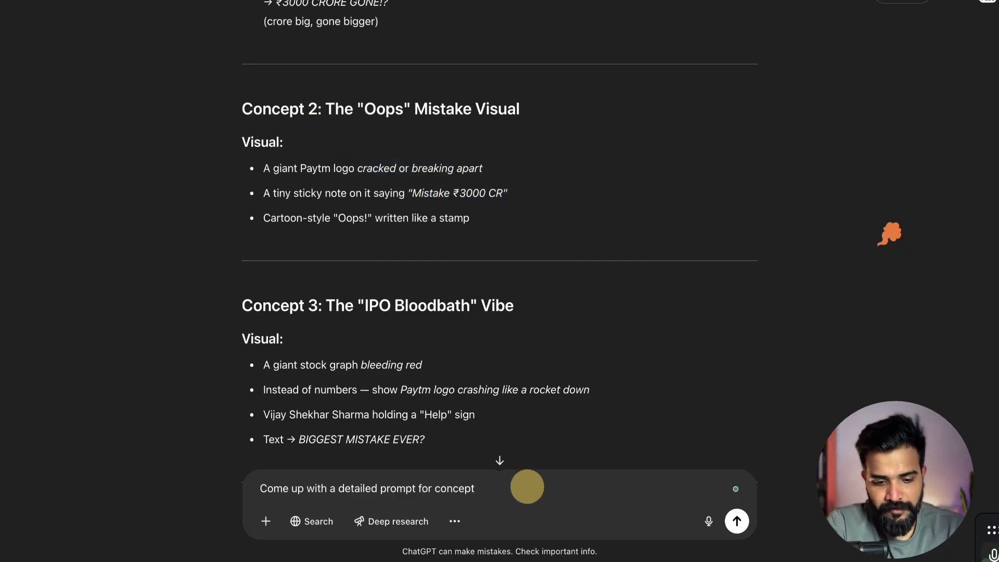
{"action": "type", "text": " 2, that I can feed into a"}
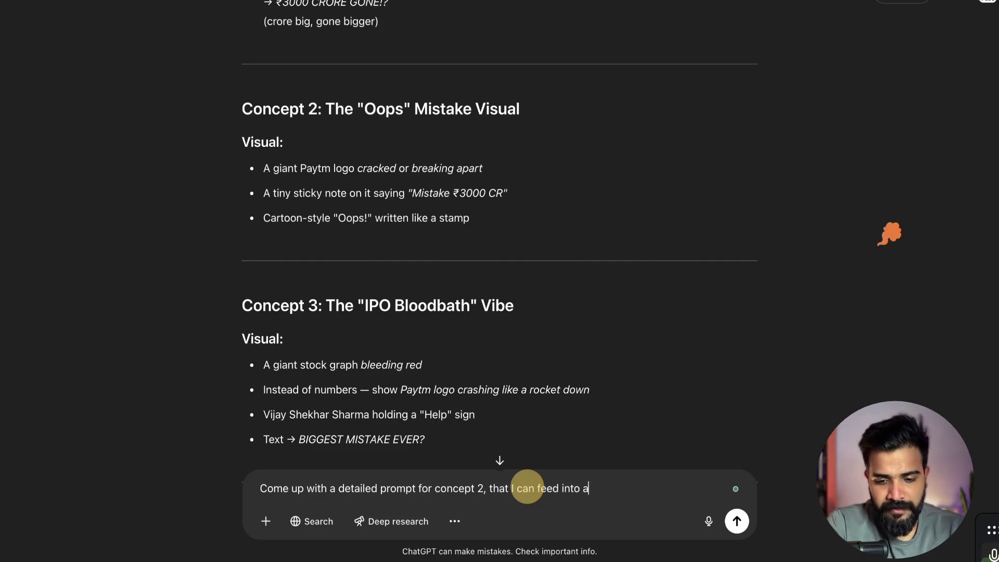
{"action": "type", "text": "n AI image genee"}
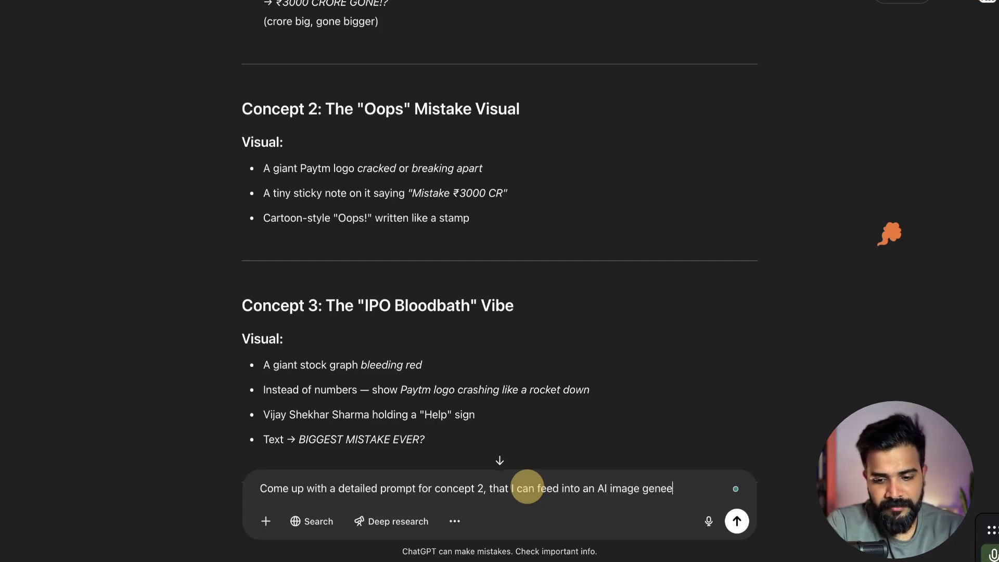
{"action": "key", "text": "BackSpace"}
{"action": "type", "text": "rator a"}
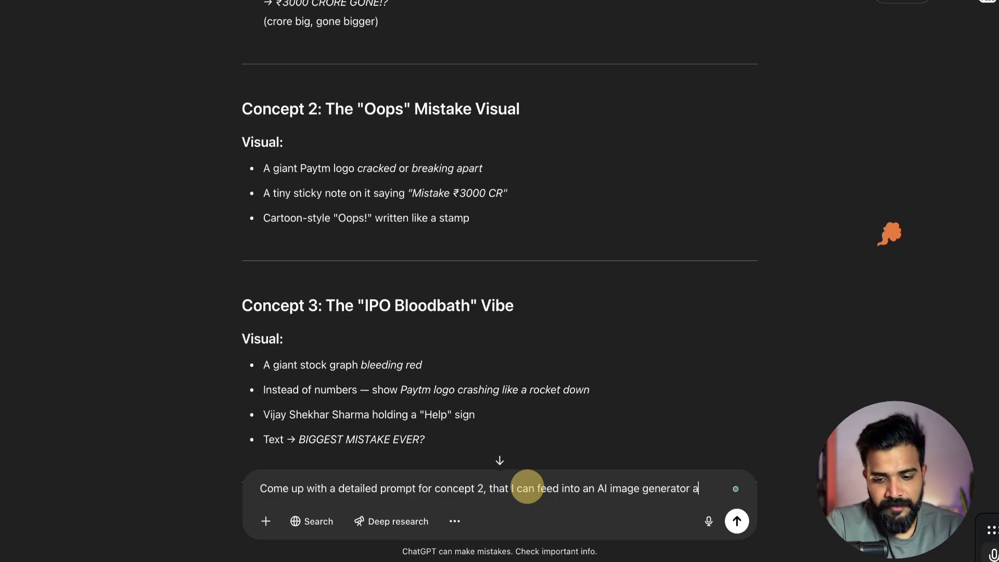
Step: Complete the request with "and create a fantastic youtube thumbnail" and send it
{"action": "type", "text": "c"}
{"action": "key", "text": "BackSpace"}
{"action": "type", "text": "nc"}
{"action": "key", "text": "BackSpace"}
{"action": "type", "text": "d create "}
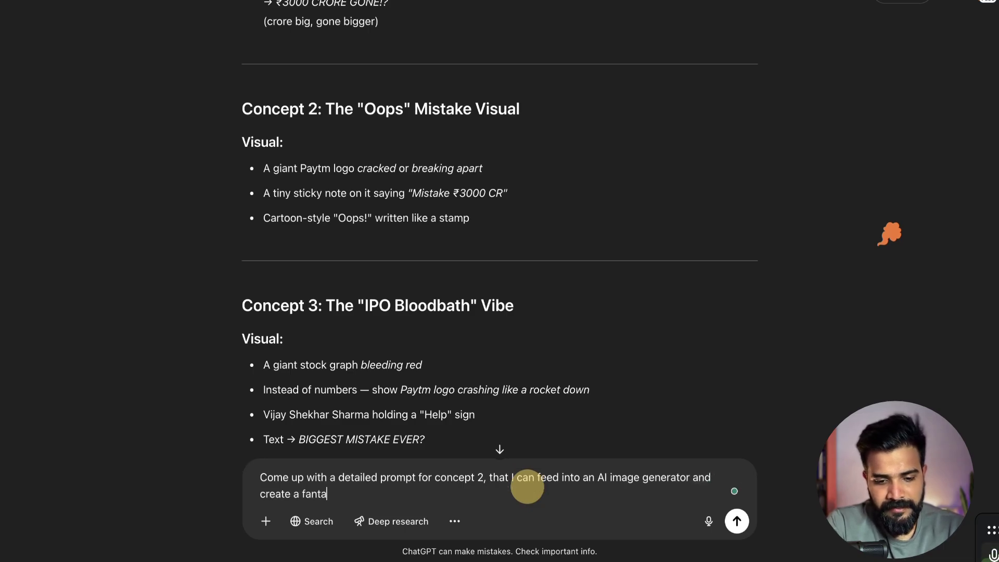
{"action": "type", "text": "a fantastic youtu"}
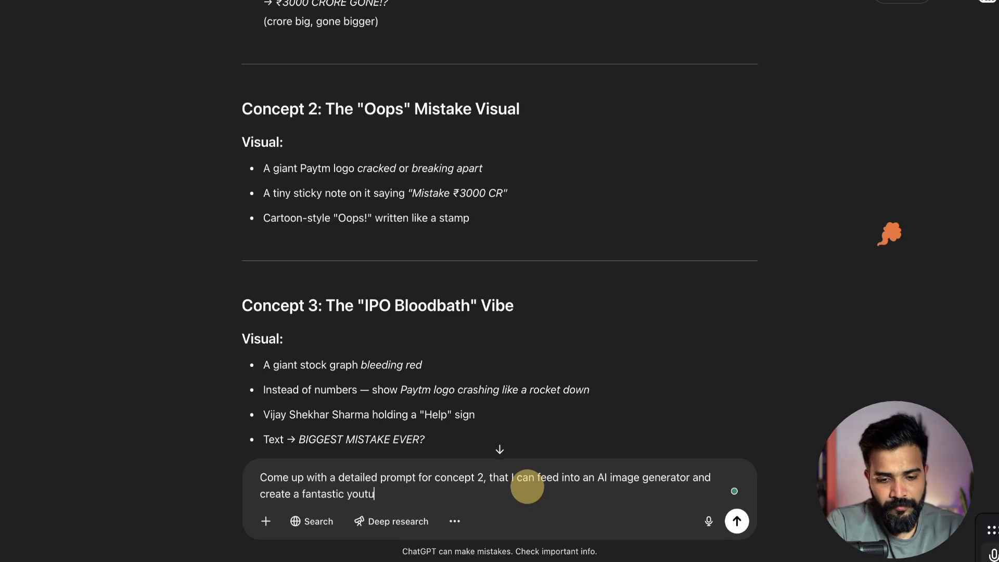
{"action": "type", "text": "be thumbnail"}
{"action": "key", "text": "Return"}
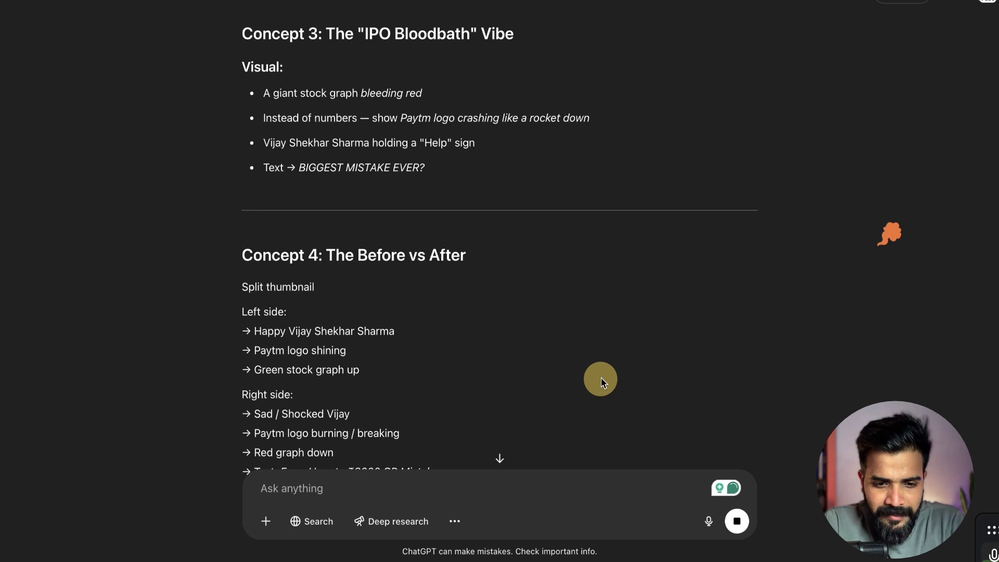
Step: Copy the full Concept 2 image prompt from the reply and paste it into a new message
{"action": "scroll", "coordinate": [601, 382], "scroll_direction": "up", "scroll_amount": 5}
{"action": "scroll", "coordinate": [601, 382], "scroll_direction": "down", "scroll_amount": 5}
{"action": "scroll", "coordinate": [601, 383], "scroll_direction": "down", "scroll_amount": 10}
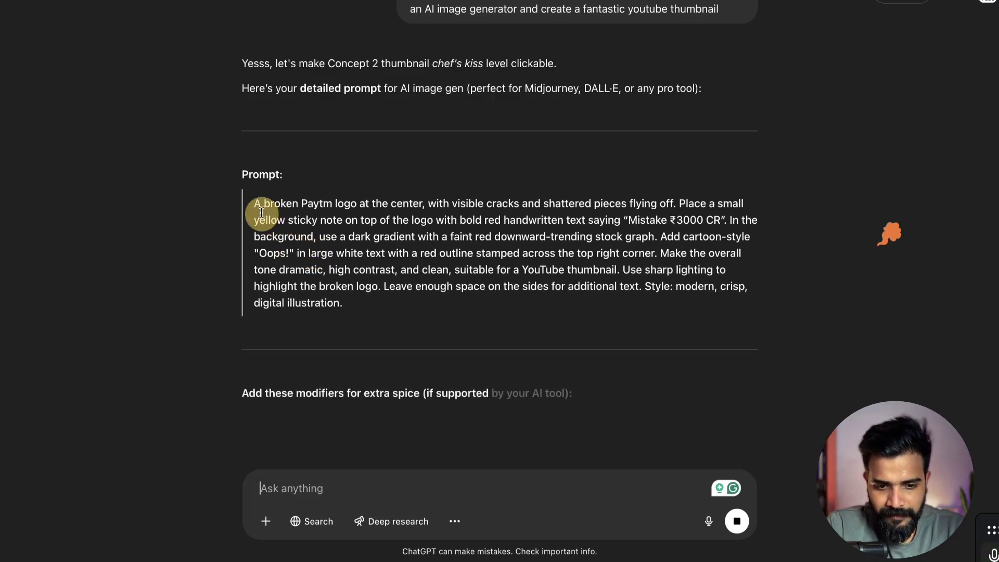
{"action": "left_click_drag", "start_coordinate": [253, 203], "coordinate": [369, 305]}
{"action": "key", "text": "ctrl+c"}
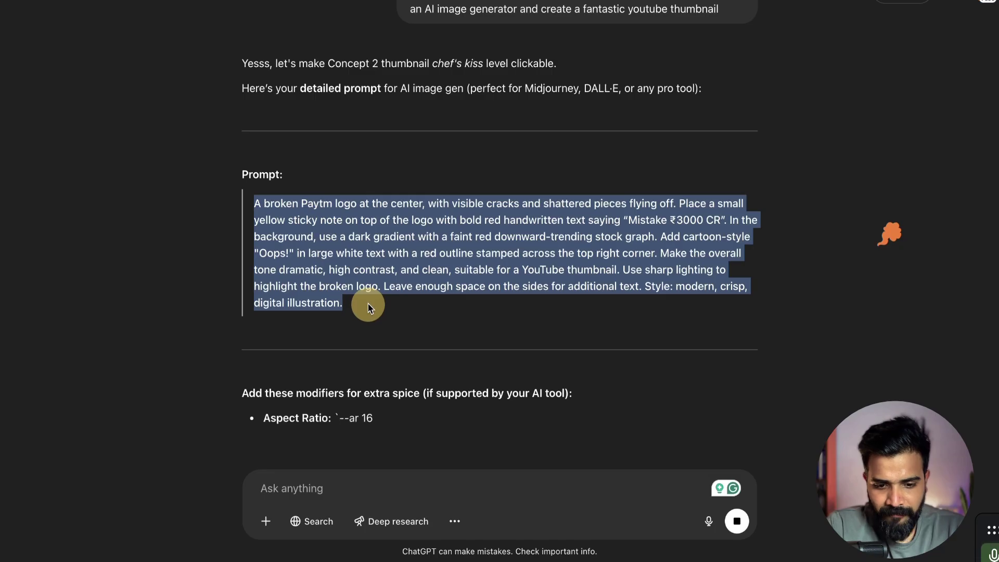
{"action": "left_click", "coordinate": [384, 477]}
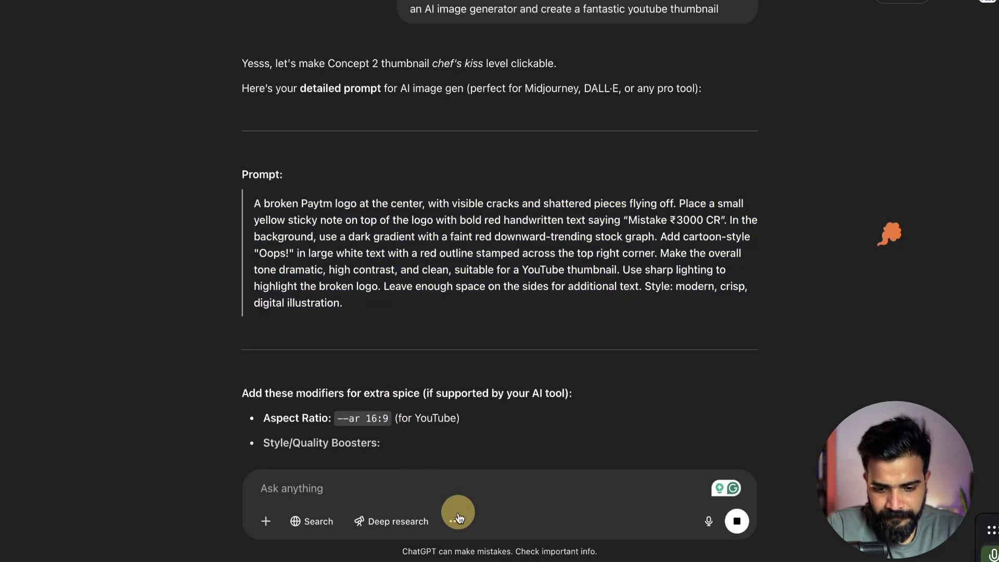
{"action": "key", "text": "ctrl+v"}
Step: Insert "Create a 16:9" at the start of the pasted image prompt
{"action": "key", "text": "ctrl+Home"}
{"action": "type", "text": "Crate a"}
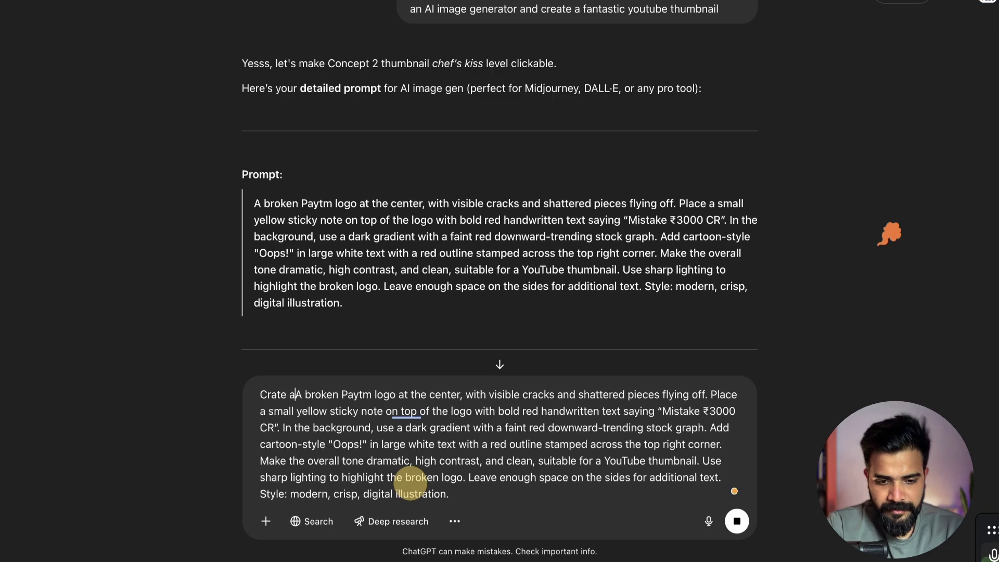
{"action": "key", "text": "BackSpace"}
{"action": "key", "text": "BackSpace"}
{"action": "key", "text": "BackSpace"}
{"action": "key", "text": "BackSpace"}
{"action": "key", "text": "BackSpace"}
{"action": "type", "text": "eate"}
{"action": "key", "text": "BackSpace"}
{"action": "key", "text": "BackSpace"}
{"action": "key", "text": "BackSpace"}
{"action": "key", "text": "BackSpace"}
{"action": "type", "text": "eate a 16"}
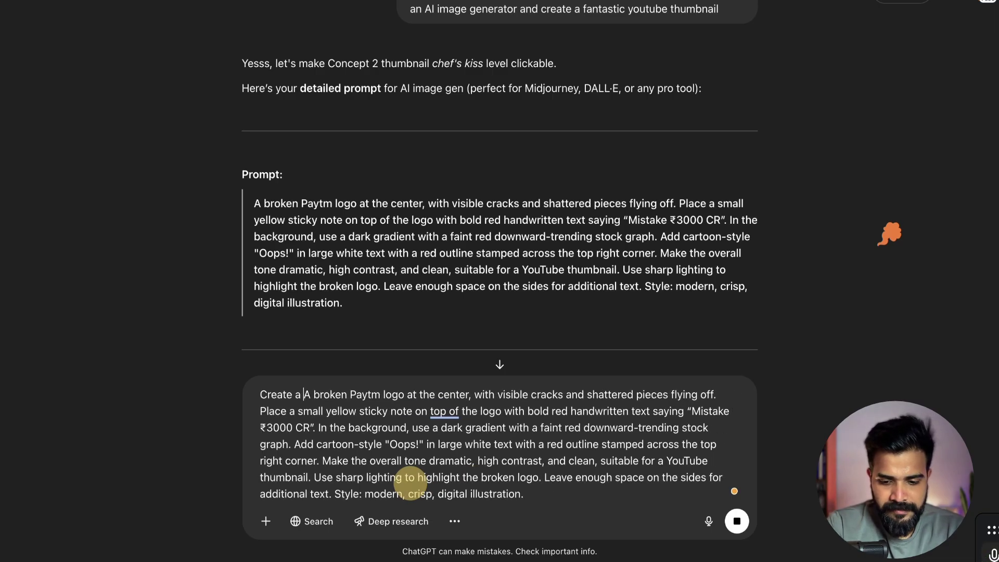
{"action": "type", "text": ":9 "}
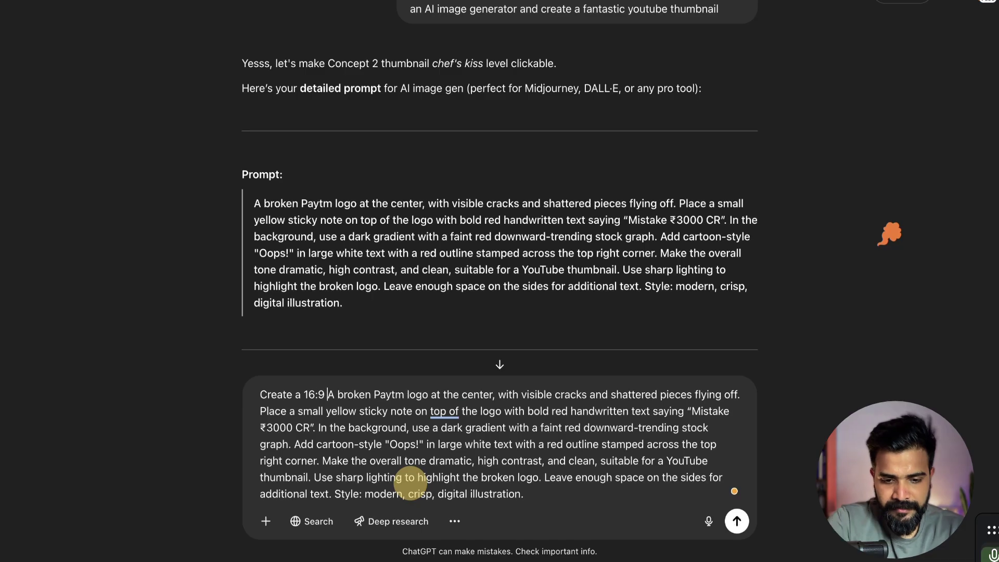
Step: Extend the opening phrase with "youtube thumbnail of", correct its spelling, and send the image request
{"action": "type", "text": "youtube "}
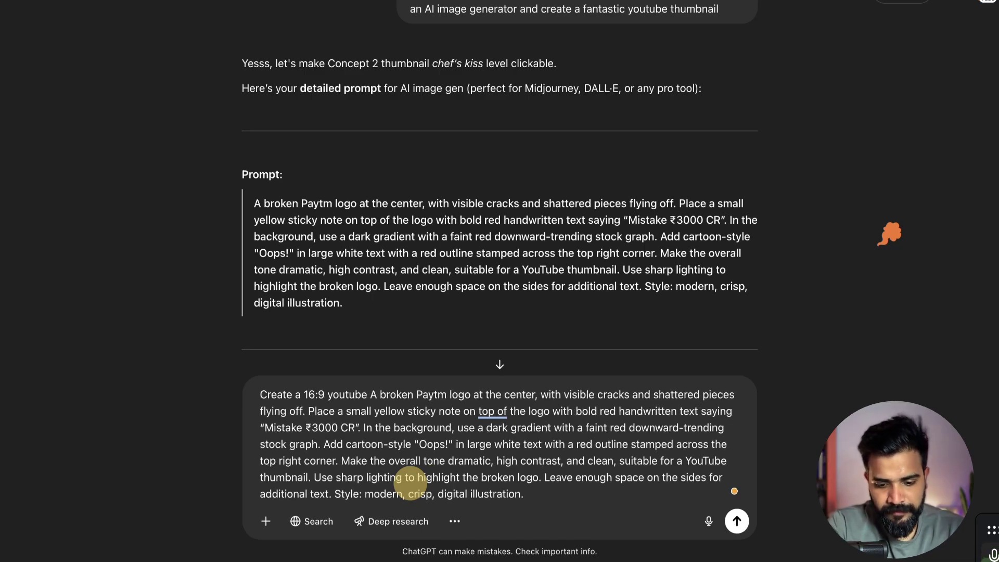
{"action": "type", "text": "tumbnail of"}
{"action": "right_click", "coordinate": [376, 394]}
{"action": "left_click", "coordinate": [338, 433]}
{"action": "scroll", "coordinate": [319, 328], "scroll_direction": "down", "scroll_amount": 5}
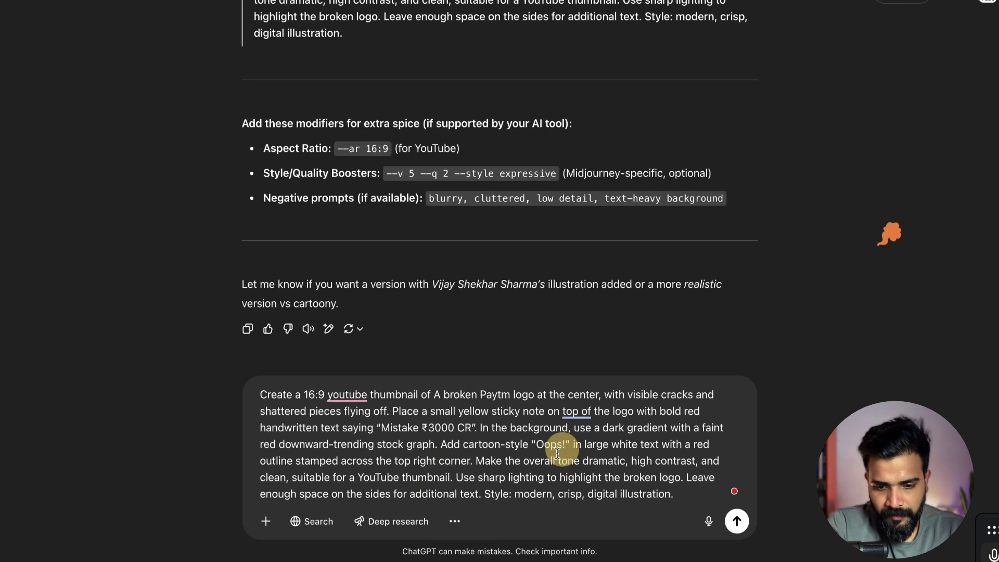
{"action": "key", "text": "Return"}
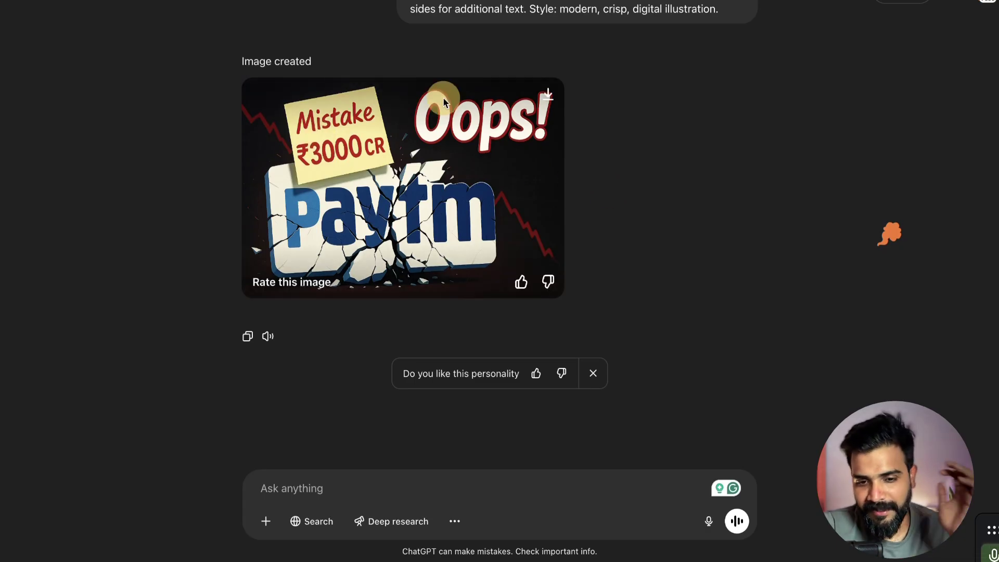
Step: Draft an edit request reading "remove the paper note and the text in it and also remove the oops! thing"
{"action": "left_click", "coordinate": [399, 487]}
{"action": "type", "text": "remove the"}
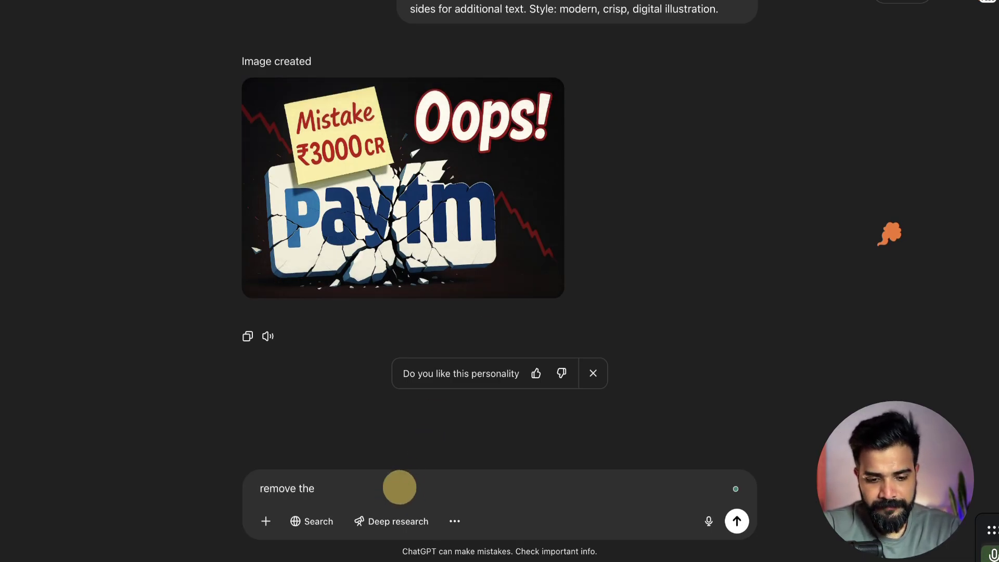
{"action": "scroll", "coordinate": [573, 266], "scroll_direction": "up", "scroll_amount": 4}
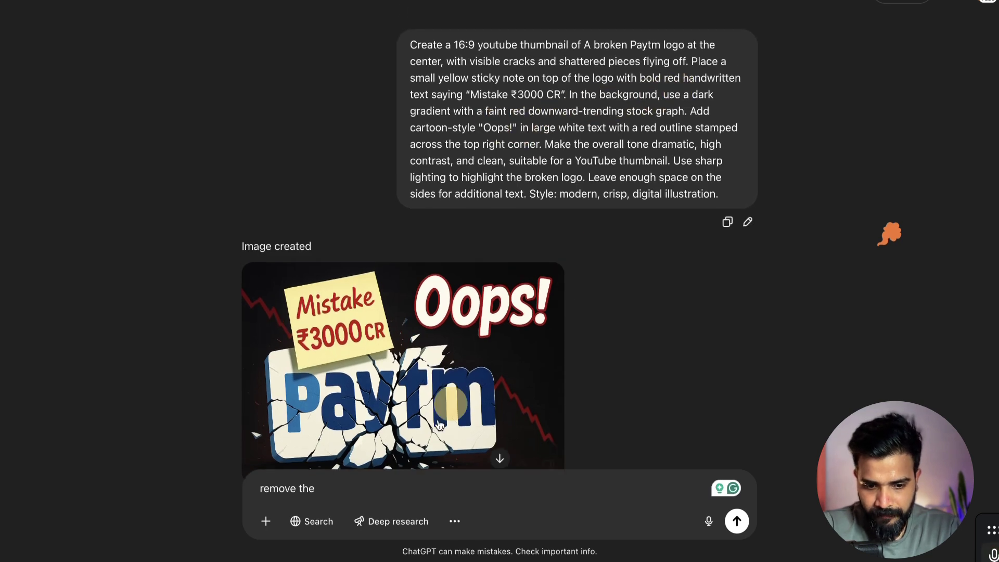
{"action": "left_click", "coordinate": [367, 494]}
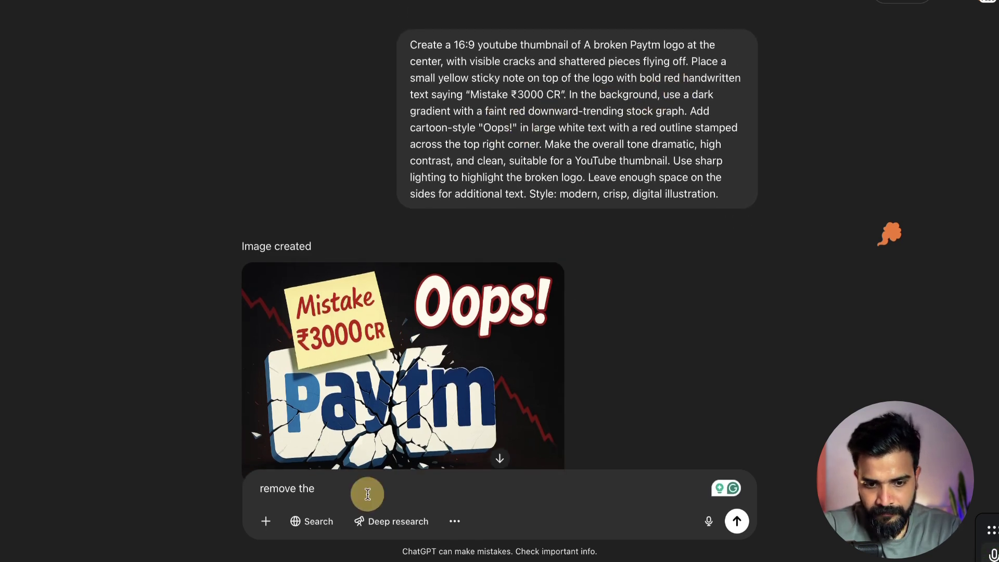
{"action": "type", "text": "paper note and mi the text in it"}
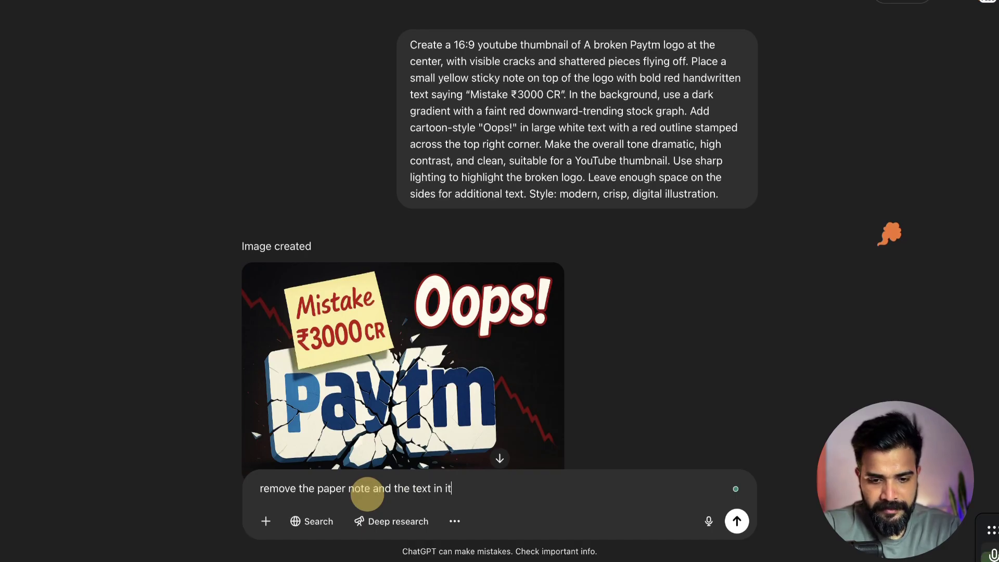
{"action": "type", "text": " and also remove the oops "}
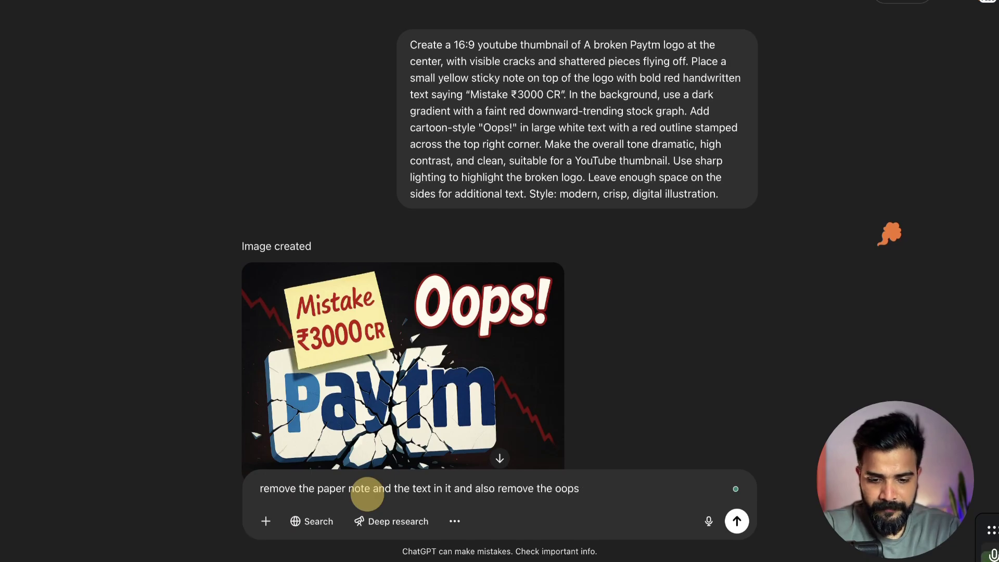
{"action": "type", "text": "! thing"}
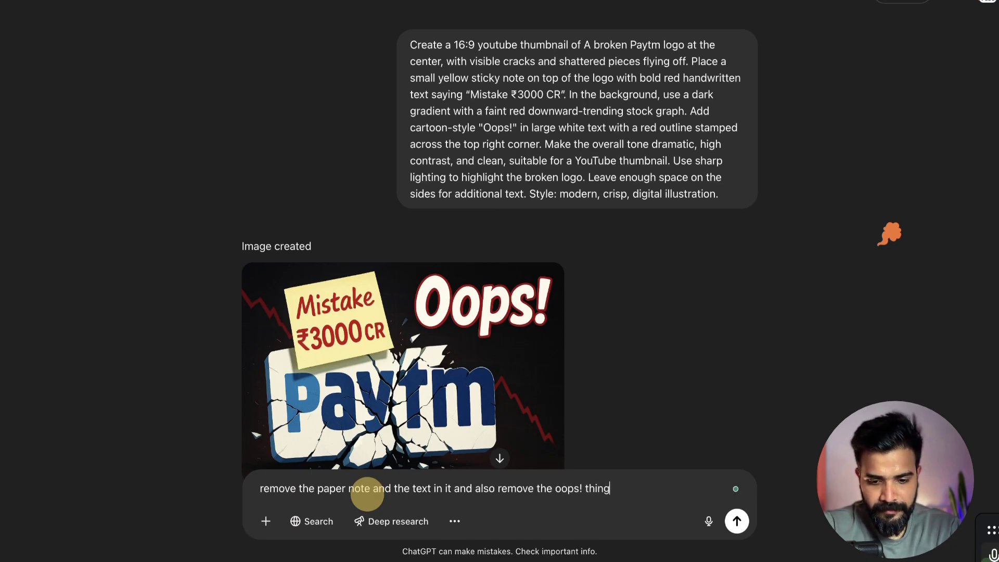
Step: Insert "cartoonish" before "oops!" and extend the request with ", Keep it simple, paytm logo disrupted and in the centre"
{"action": "type", "text": ",cartoonish  Keep it"}
{"action": "type", "text": " simple, paytm logo disrupted"}
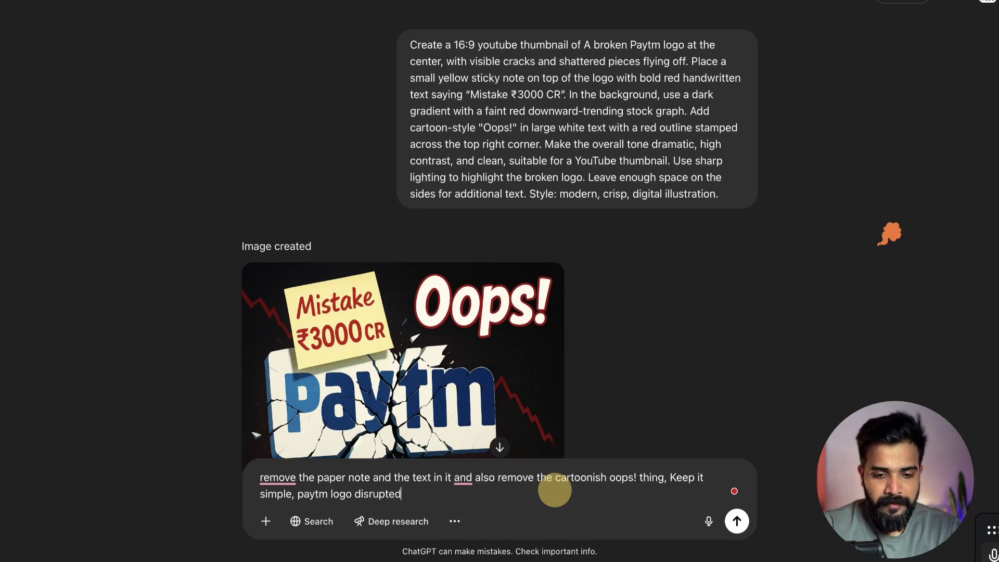
{"action": "type", "text": "the centre"}
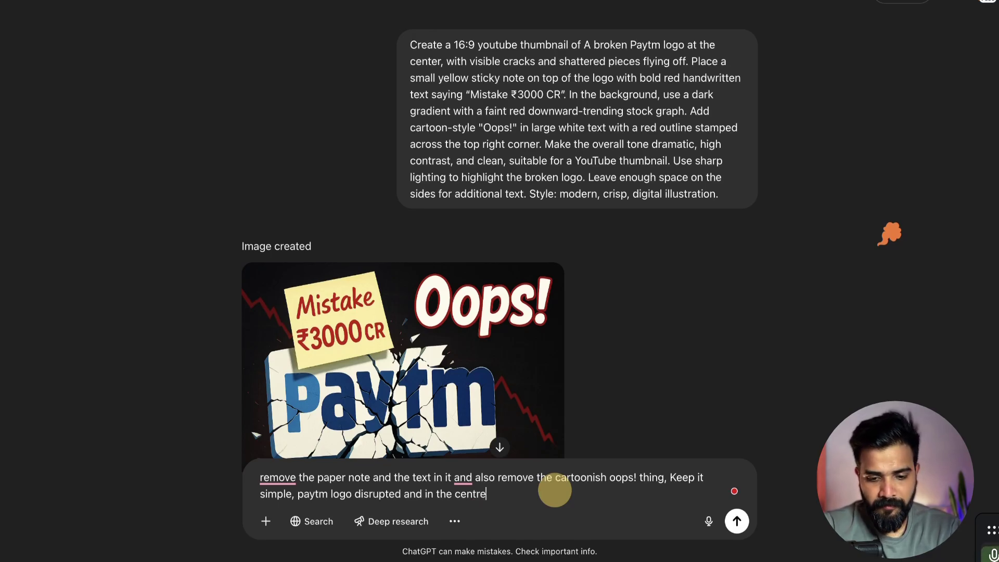
Step: Add a separate paragraph to the request: "With blue gradient from left and red gradient from right"
{"action": "key", "text": "shift+Return"}
{"action": "key", "text": "shift+Return"}
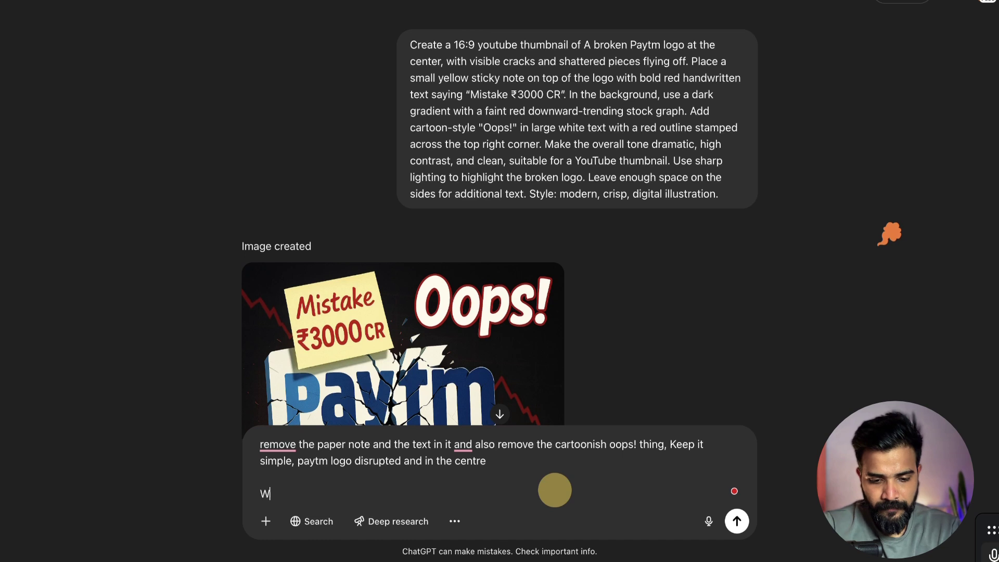
{"action": "type", "text": "With blue gradie"}
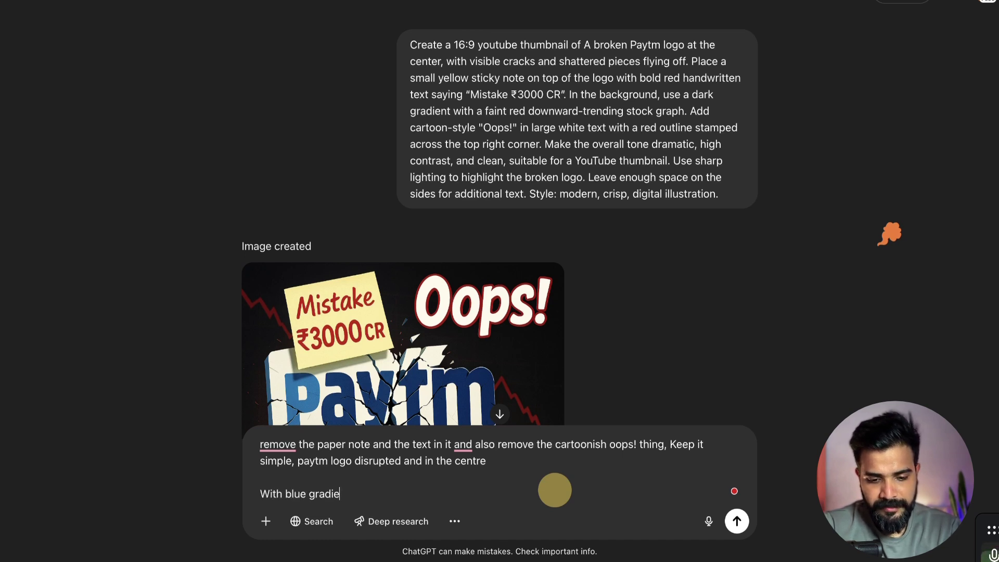
{"action": "type", "text": "nt from left and red c"}
{"action": "key", "text": "BackSpace"}
{"action": "type", "text": "gra"}
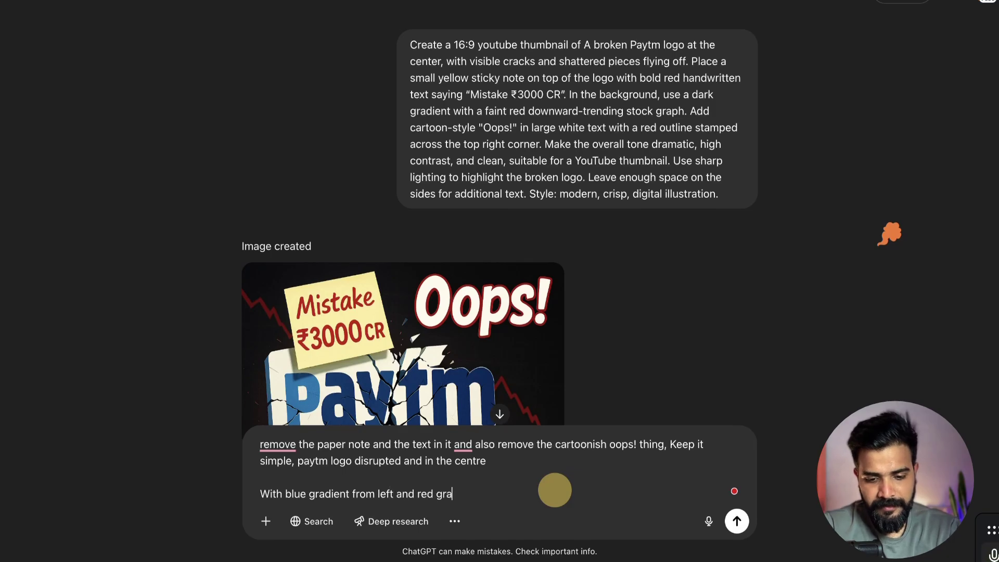
{"action": "type", "text": "dient from right"}
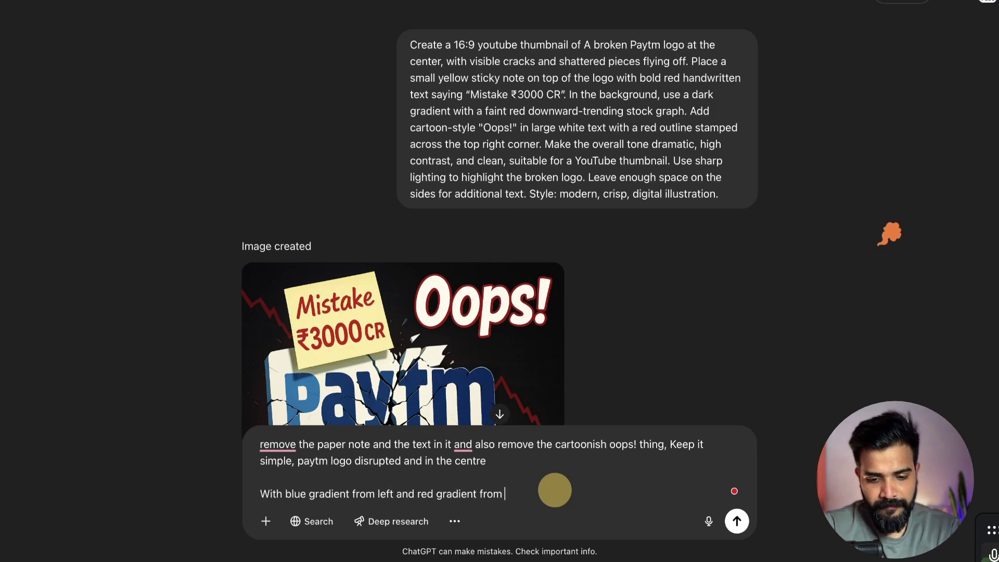
Step: Add another paragraph reading "Glow the downward moving graph" and begin a new paragraph below it
{"action": "key", "text": "shift+Return"}
{"action": "key", "text": "shift+Return"}
{"action": "type", "text": "And "}
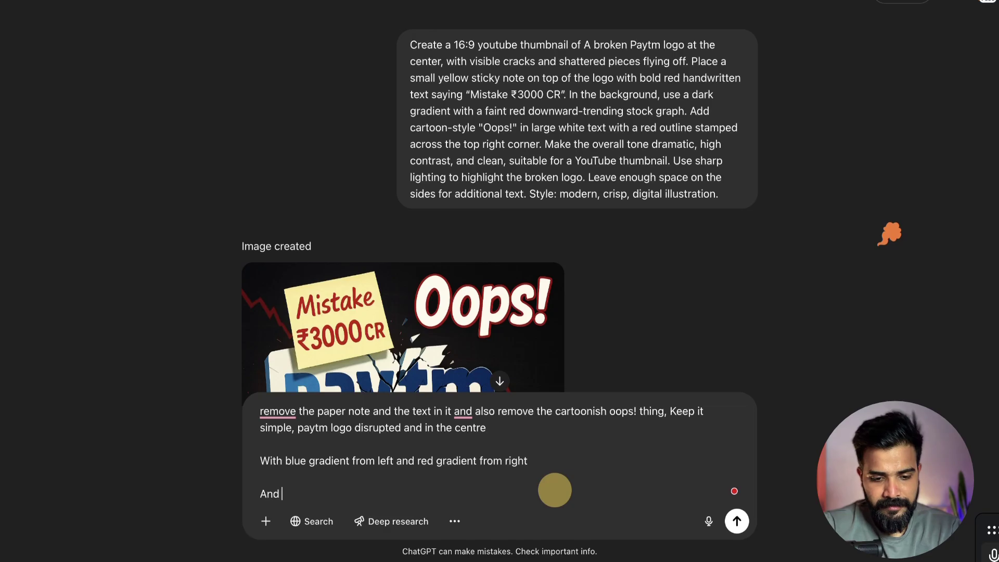
{"action": "type", "text": "Glw"}
{"action": "key", "text": "BackSpace"}
{"action": "type", "text": "ow the "}
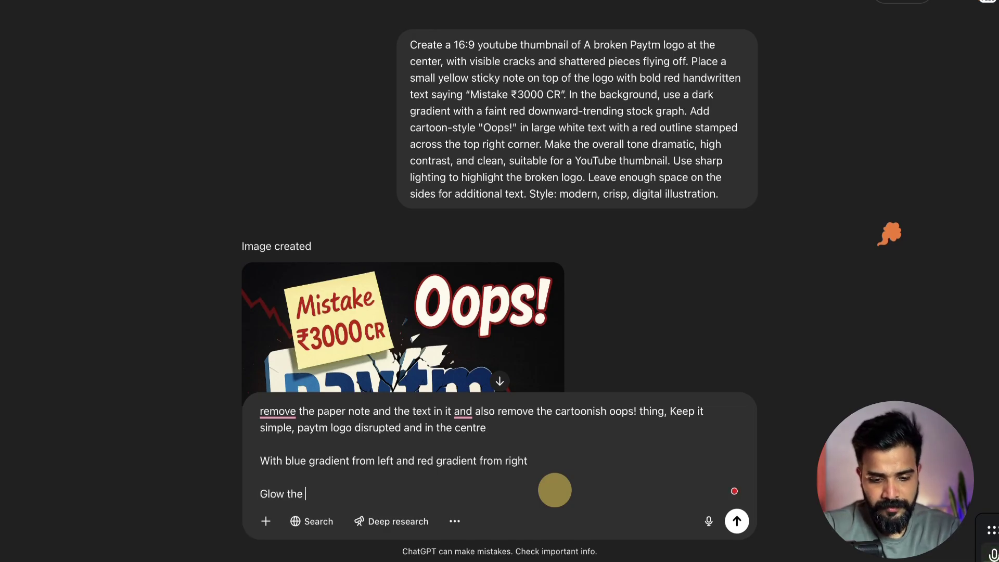
{"action": "type", "text": "downward "}
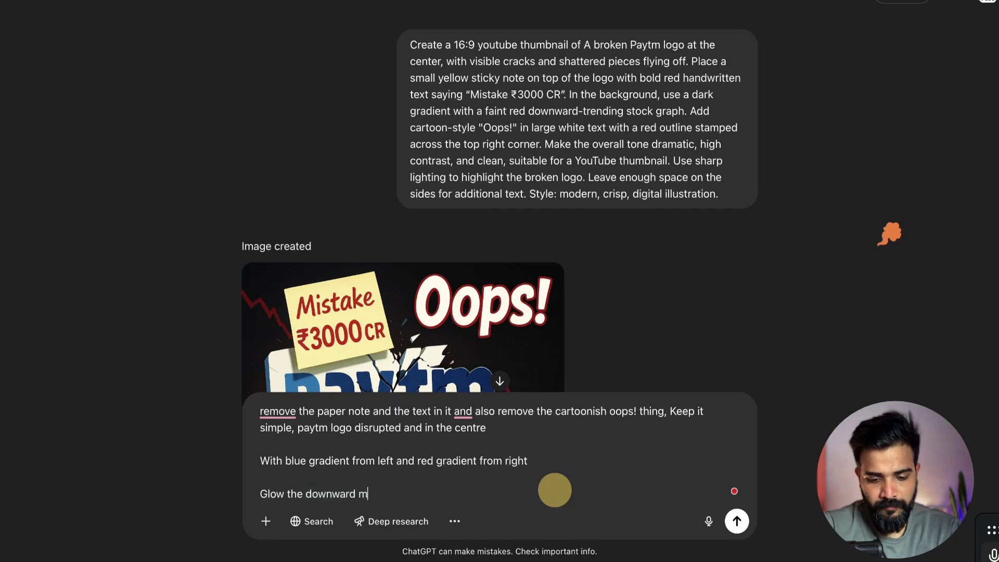
{"action": "type", "text": "moving graphs"}
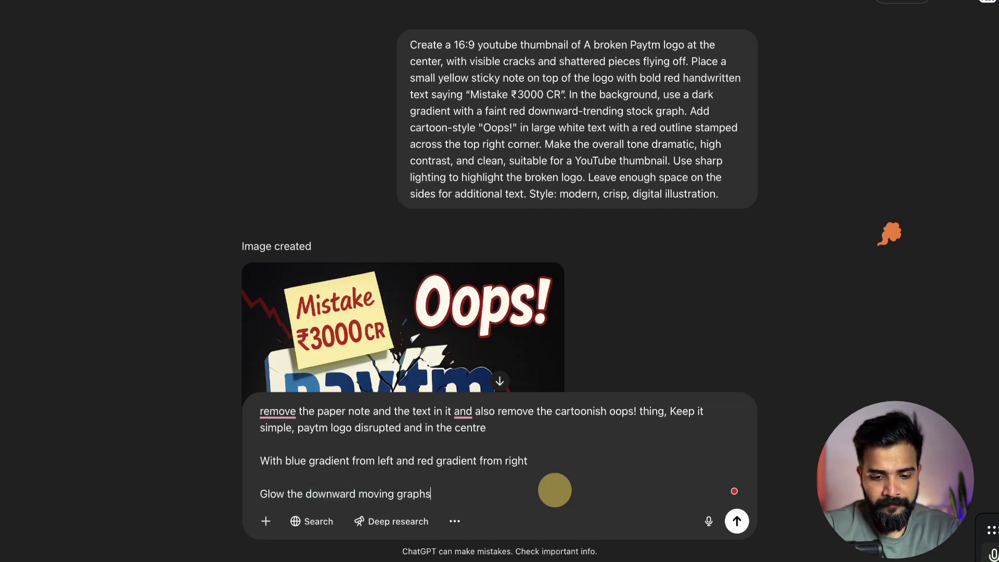
{"action": "scroll", "coordinate": [573, 304], "scroll_direction": "down", "scroll_amount": 5}
{"action": "key", "text": "shift+Return"}
{"action": "key", "text": "shift+Return"}
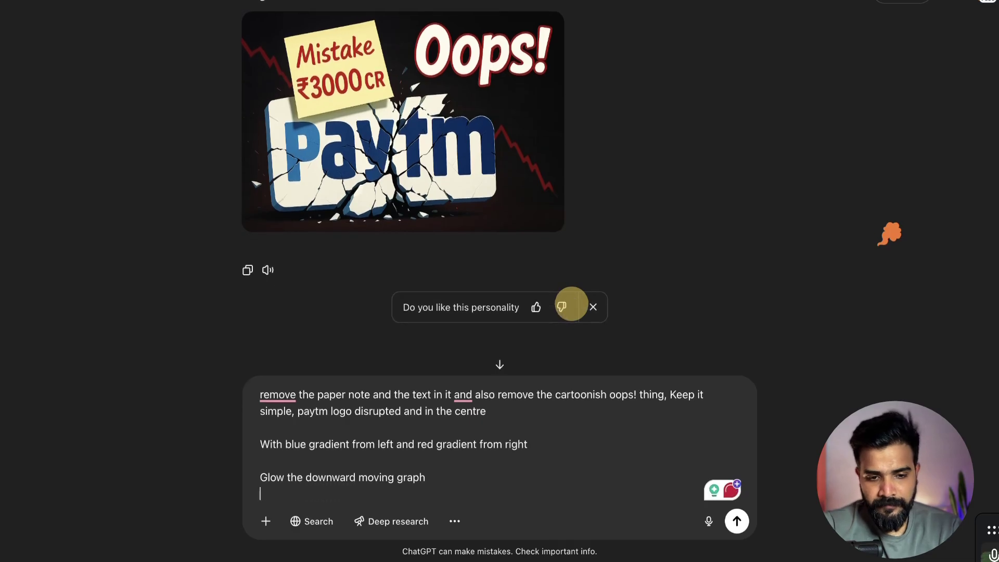
{"action": "type", "text": "Ad"}
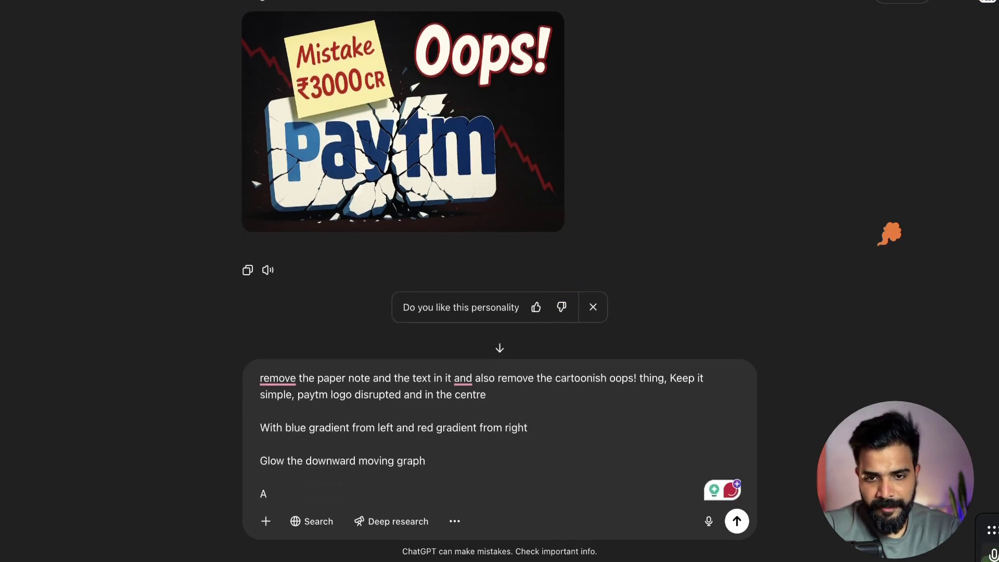
Step: Search Google Images for "paytm logo" in a new tab and copy the circular logo image from hdpngworld
{"action": "key", "text": "ctrl+t"}
{"action": "type", "text": "paytm l"}
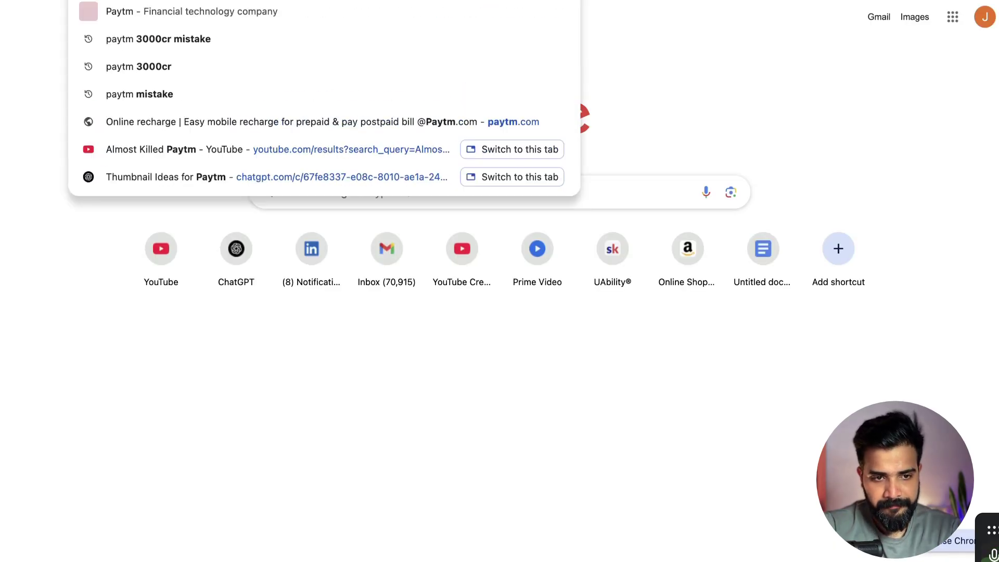
{"action": "type", "text": "ogo"}
{"action": "key", "text": "Return"}
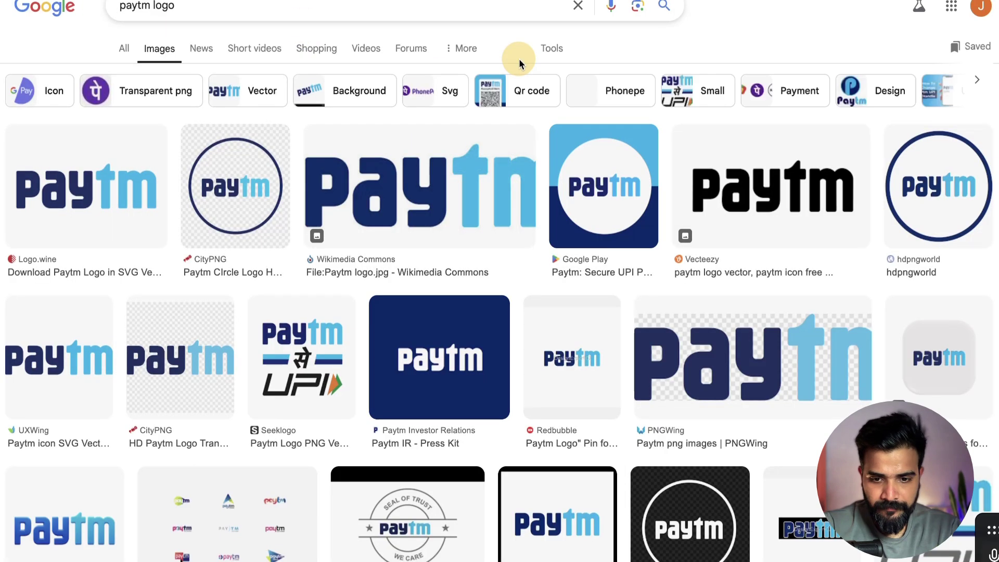
{"action": "left_click", "coordinate": [896, 179]}
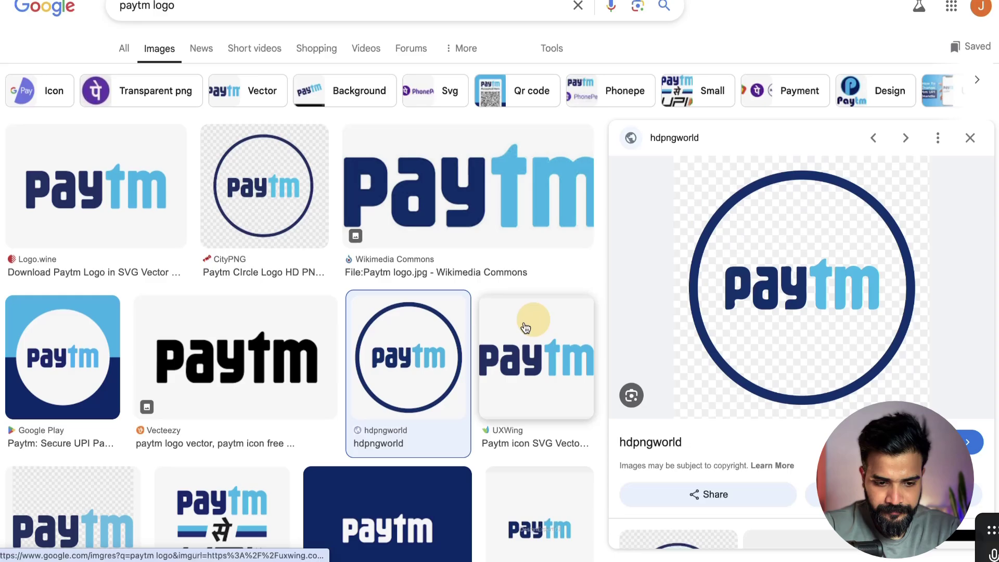
{"action": "right_click", "coordinate": [763, 292]}
{"action": "left_click", "coordinate": [799, 461]}
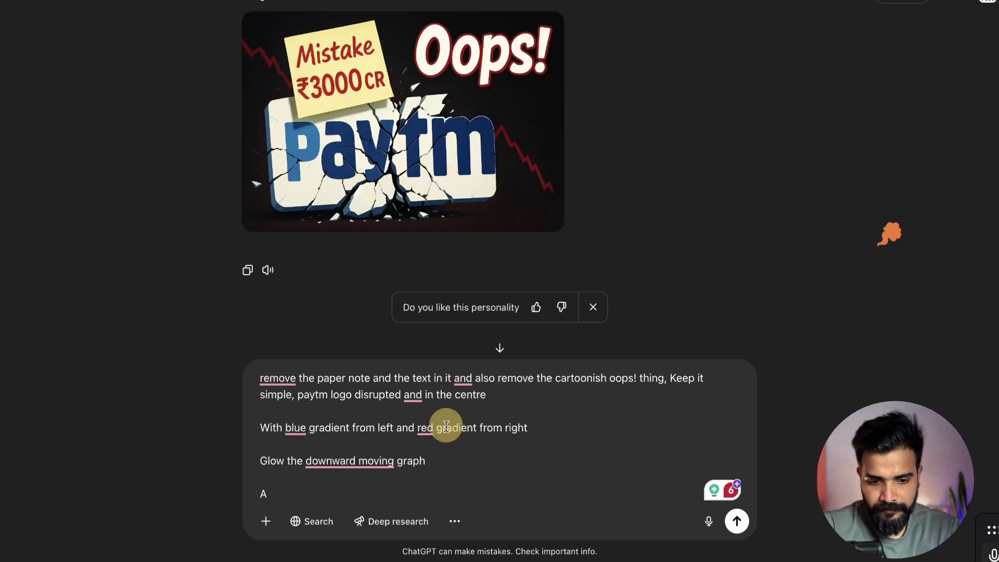
Step: Paste the logo image into the ChatGPT message, replace the unfinished last line with "use the logo above", and send the request
{"action": "key", "text": "super+v"}
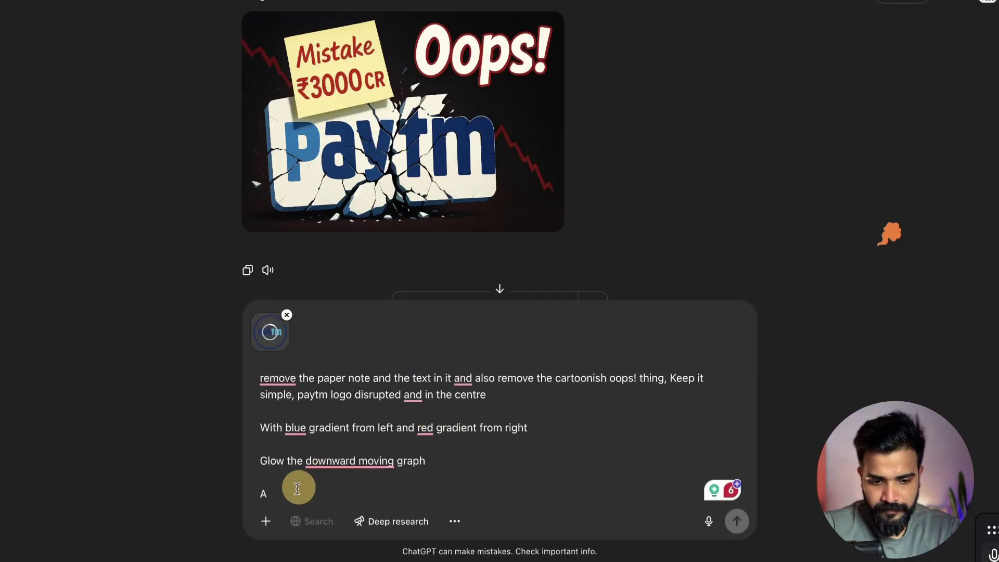
{"action": "left_click_drag", "start_coordinate": [295, 492], "coordinate": [234, 498]}
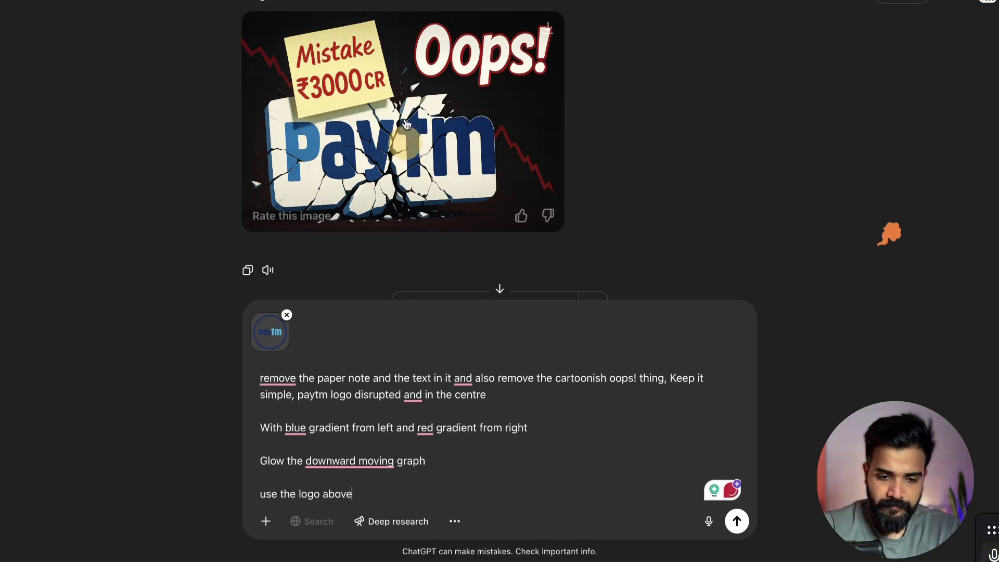
{"action": "key", "text": "Return"}
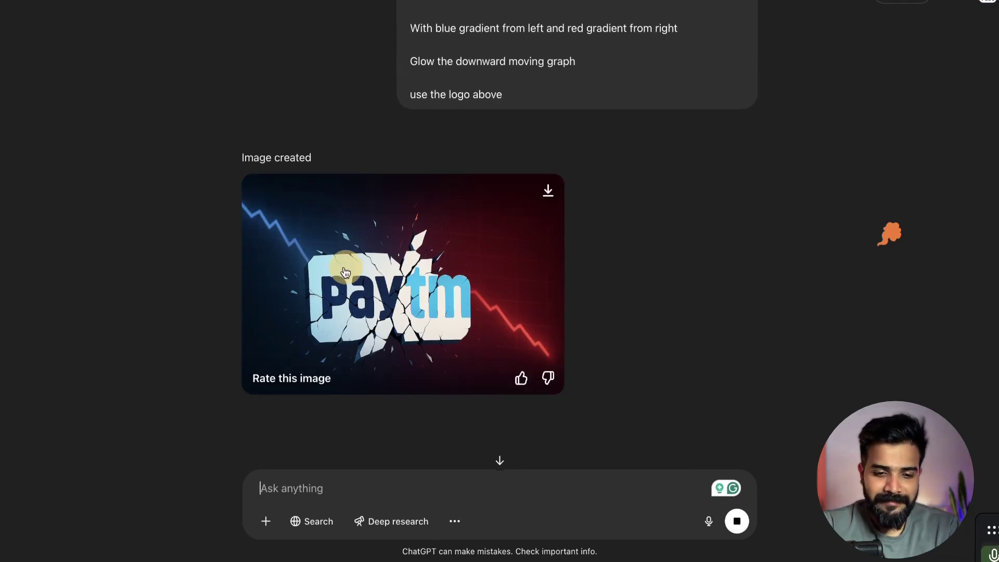
Step: Take "Mistake That Almost Killed Paytm" from the original brainstorming prompt and search YouTube for it in a new tab
{"action": "scroll", "coordinate": [395, 289], "scroll_direction": "up", "scroll_amount": 12}
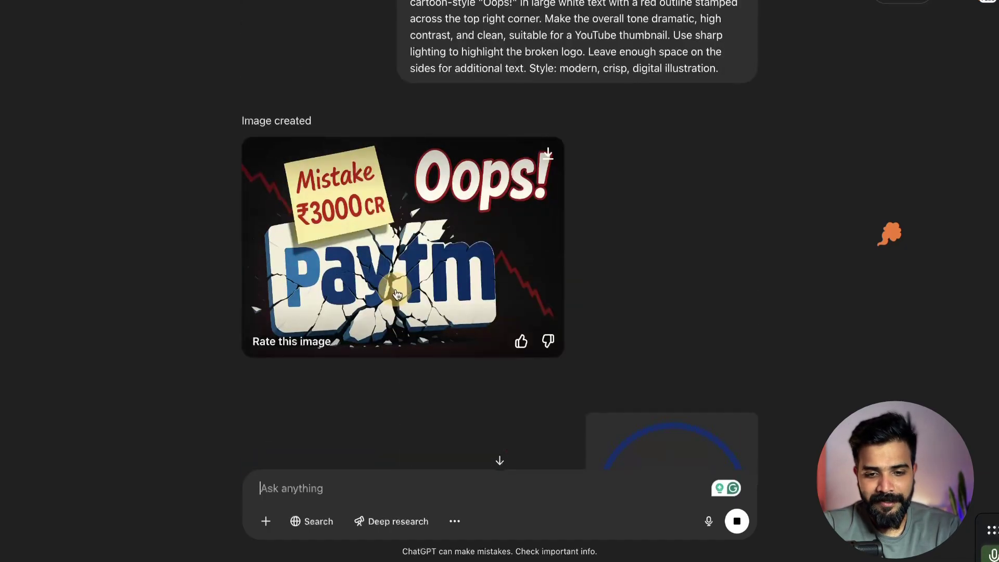
{"action": "scroll", "coordinate": [395, 289], "scroll_direction": "down", "scroll_amount": 6}
{"action": "scroll", "coordinate": [631, 171], "scroll_direction": "down", "scroll_amount": 8}
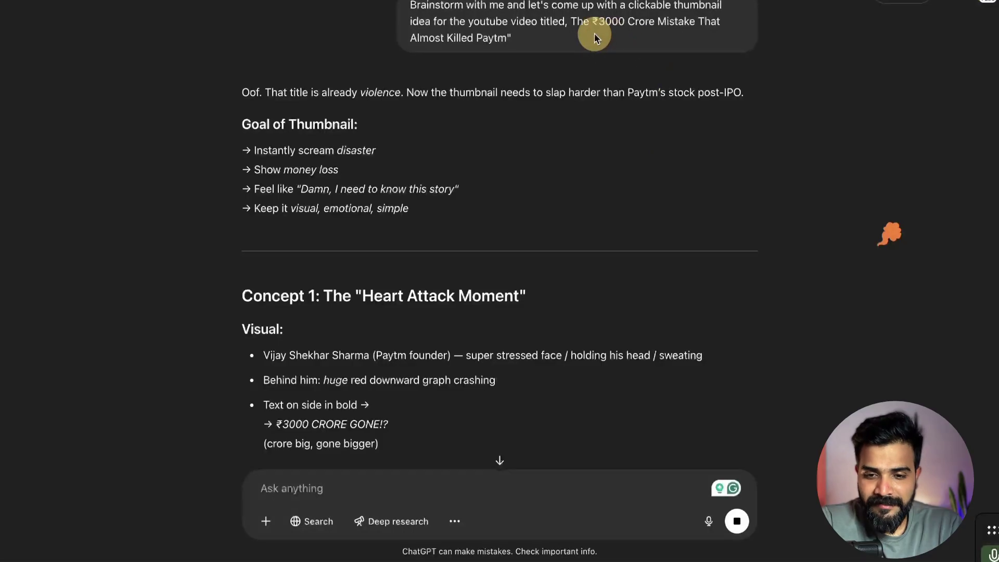
{"action": "left_click_drag", "start_coordinate": [658, 21], "coordinate": [502, 39]}
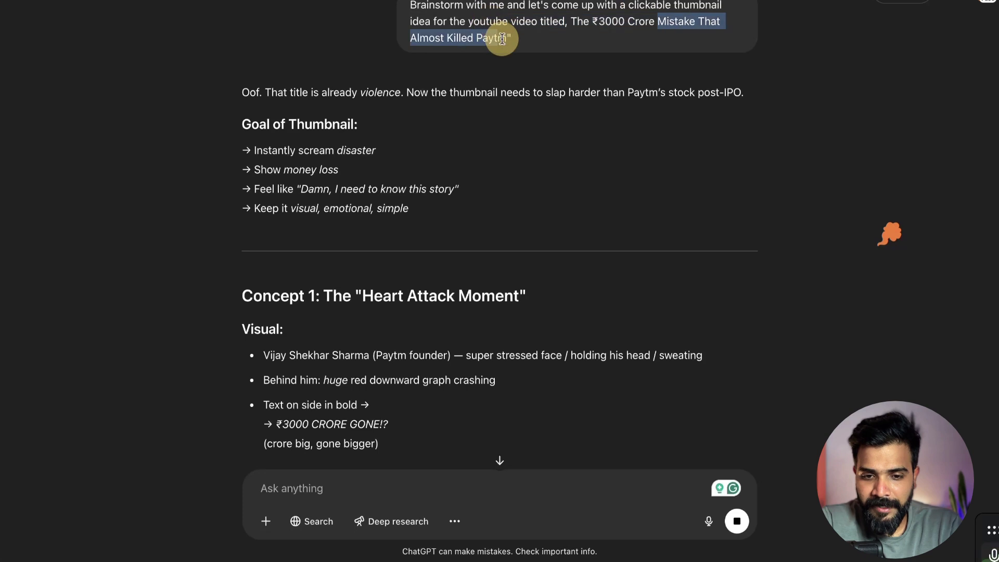
{"action": "key", "text": "ctrl+t"}
{"action": "type", "text": "y"}
{"action": "key", "text": "Return"}
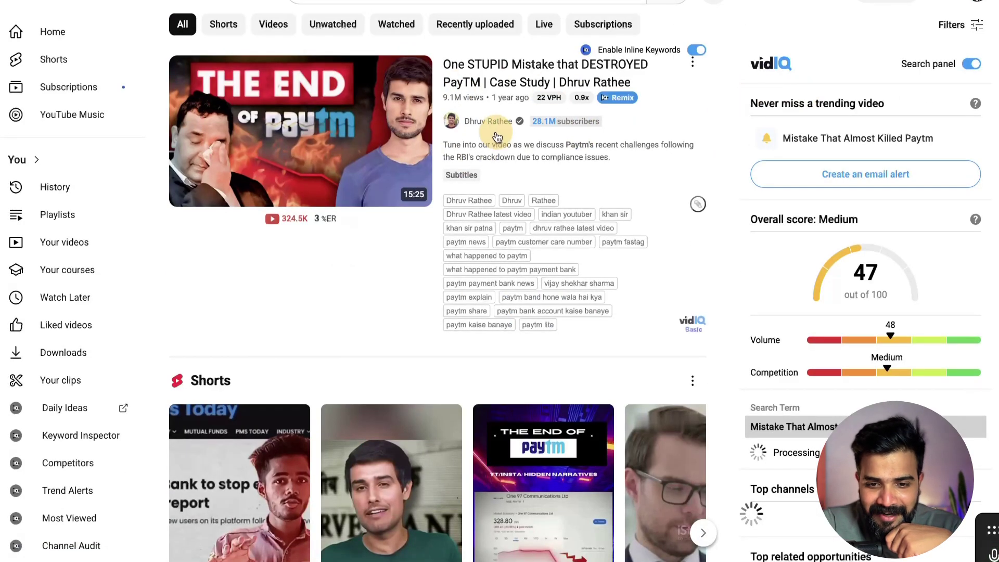
Step: Find the "Paytm Going Bankrupt in 2025 ?" video in the search results and copy its share link
{"action": "scroll", "coordinate": [721, 186], "scroll_direction": "down", "scroll_amount": 20}
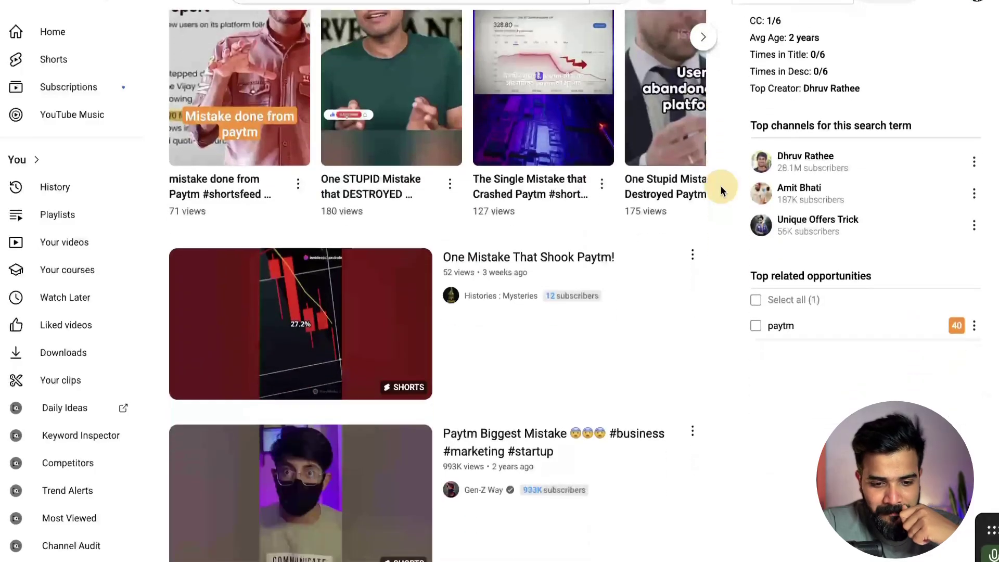
{"action": "scroll", "coordinate": [720, 186], "scroll_direction": "down", "scroll_amount": 15}
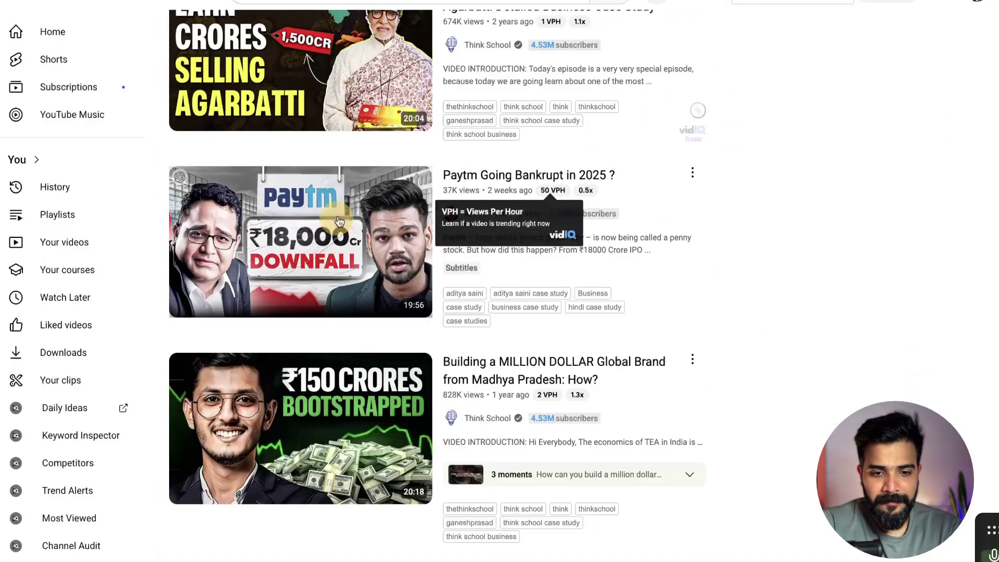
{"action": "scroll", "coordinate": [306, 251], "scroll_direction": "down", "scroll_amount": 1}
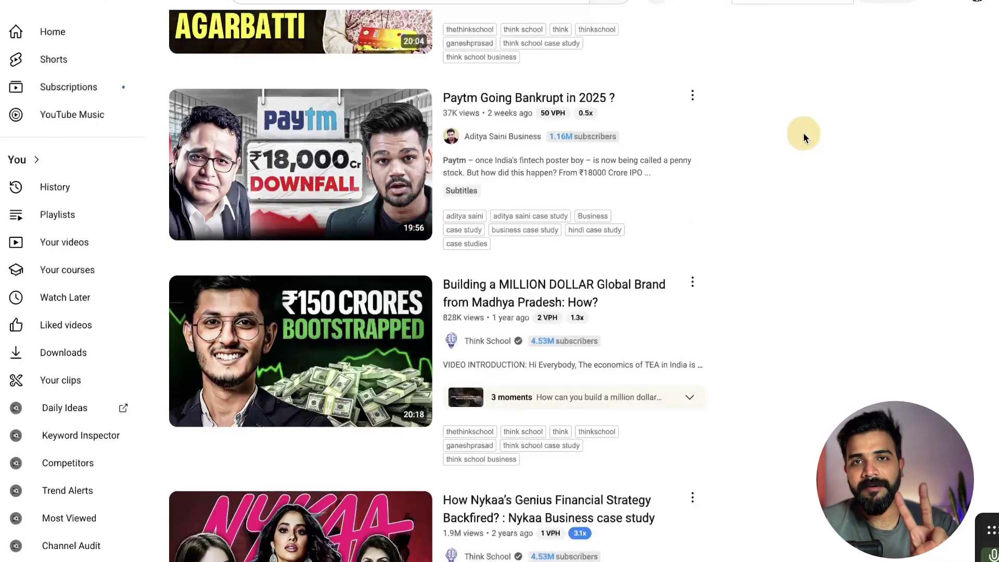
{"action": "left_click", "coordinate": [695, 102]}
{"action": "left_click", "coordinate": [821, 70]}
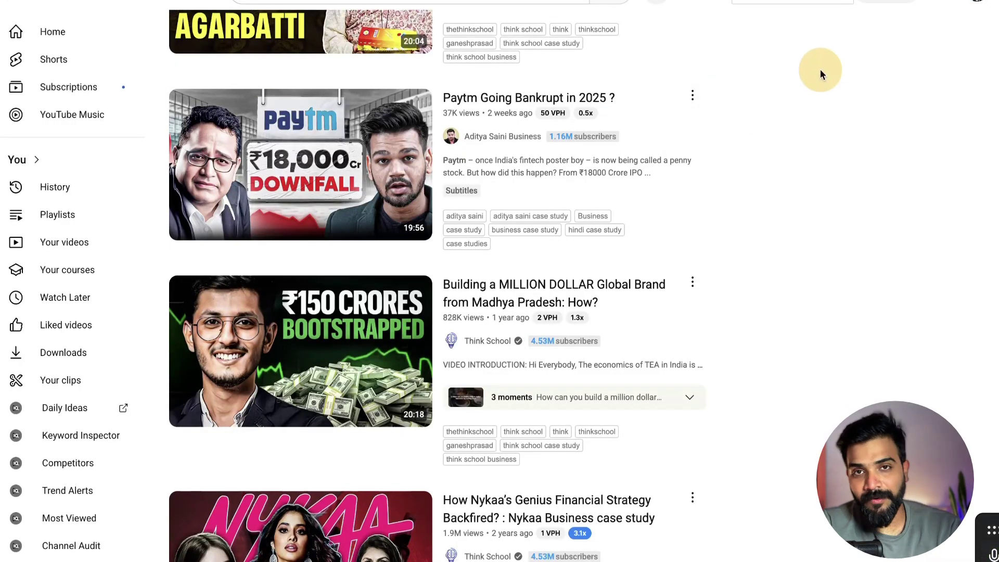
{"action": "left_click", "coordinate": [693, 96]}
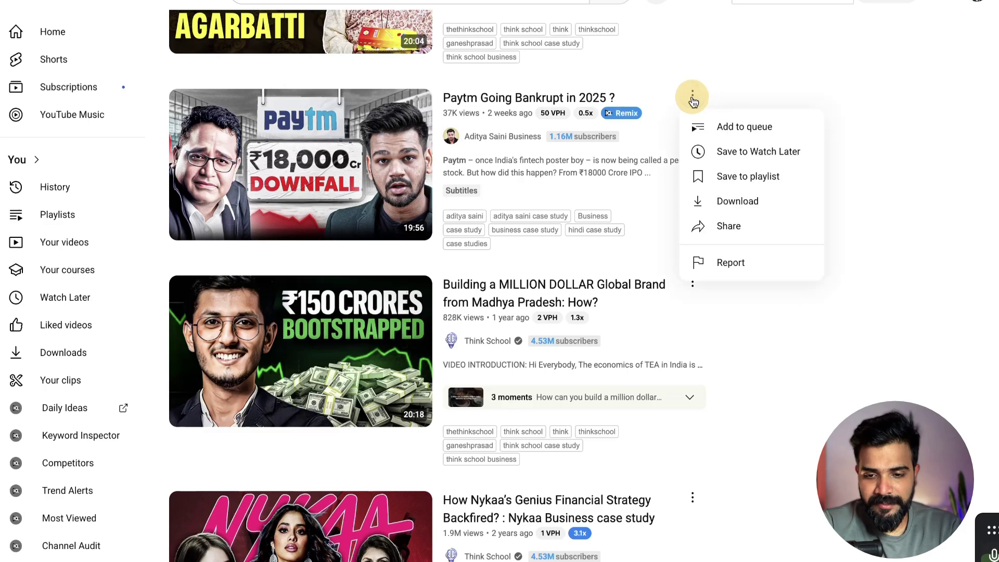
{"action": "left_click", "coordinate": [733, 225]}
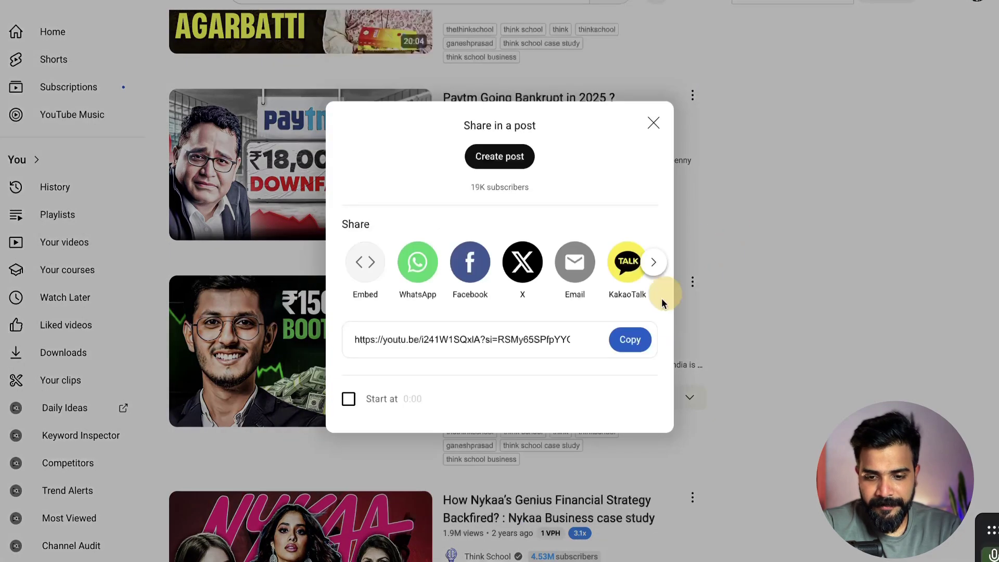
{"action": "left_click", "coordinate": [630, 339]}
{"action": "left_click", "coordinate": [795, 172]}
Step: Search Google for "yt thumbnail grabber" in a new tab and open the youtube-thumbnail-grabber.com result
{"action": "key", "text": "ctrl+t"}
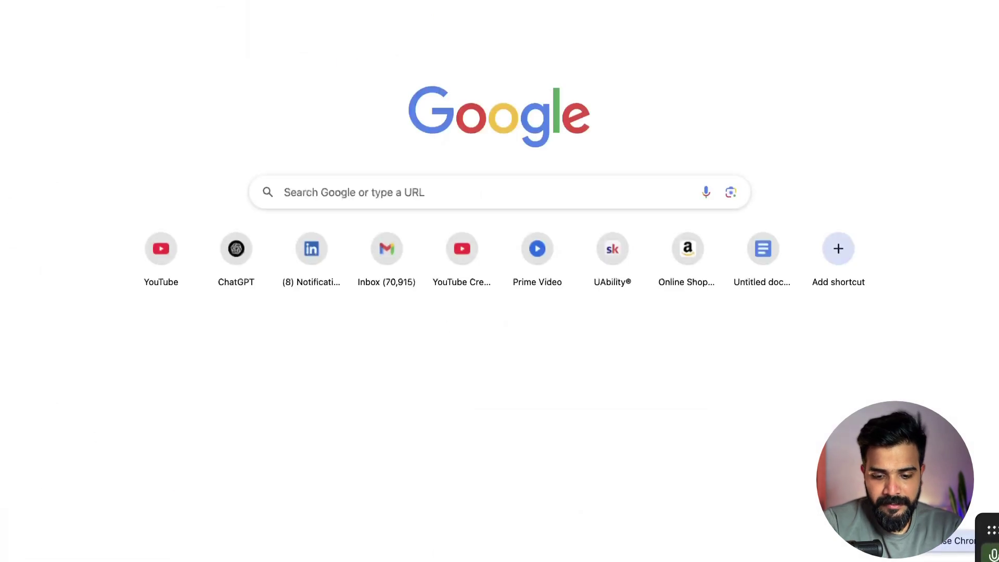
{"action": "type", "text": "yt"}
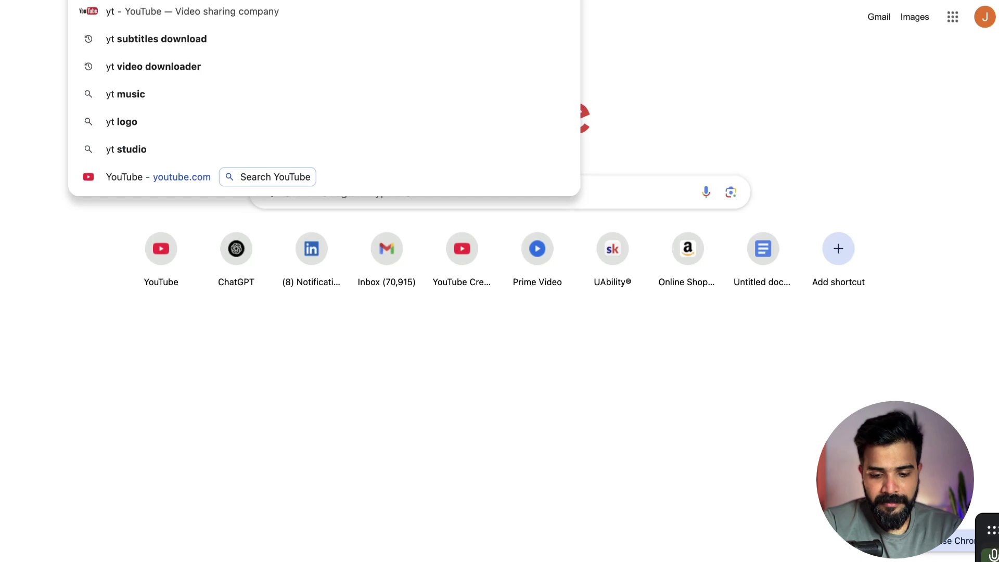
{"action": "type", "text": " thumbnail grabber"}
{"action": "key", "text": "Return"}
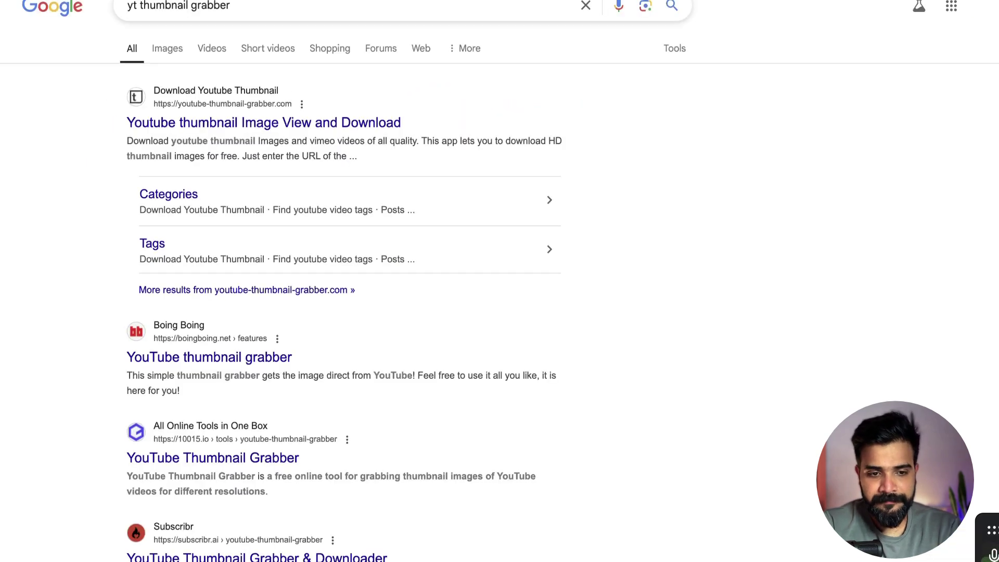
{"action": "left_click", "coordinate": [292, 91]}
Step: Fetch the thumbnail images for the copied video link and copy the large ₹18,000 Cr DOWNFALL image
{"action": "left_click", "coordinate": [302, 346]}
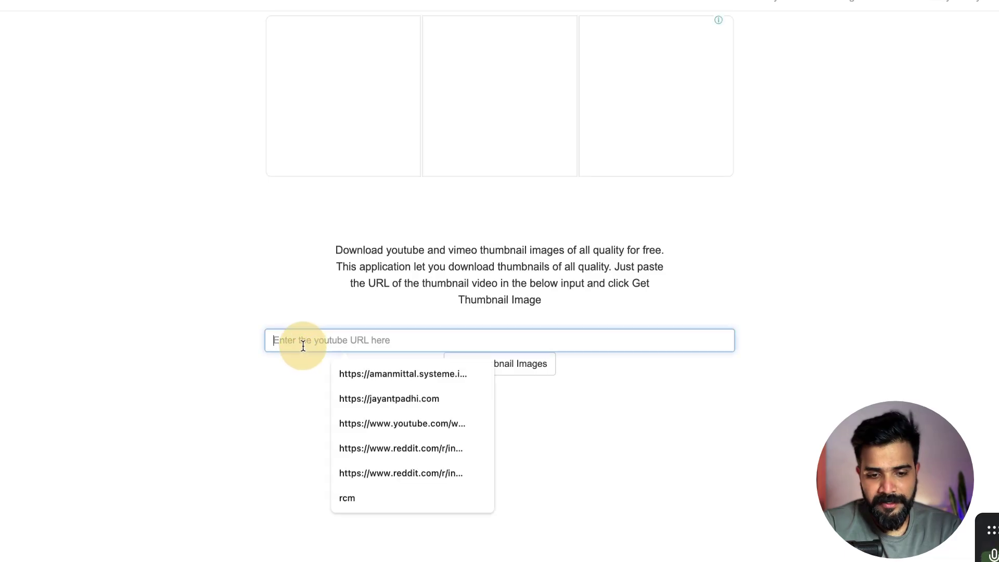
{"action": "key", "text": "super+v"}
{"action": "left_click", "coordinate": [513, 373]}
{"action": "scroll", "coordinate": [511, 367], "scroll_direction": "down", "scroll_amount": 8}
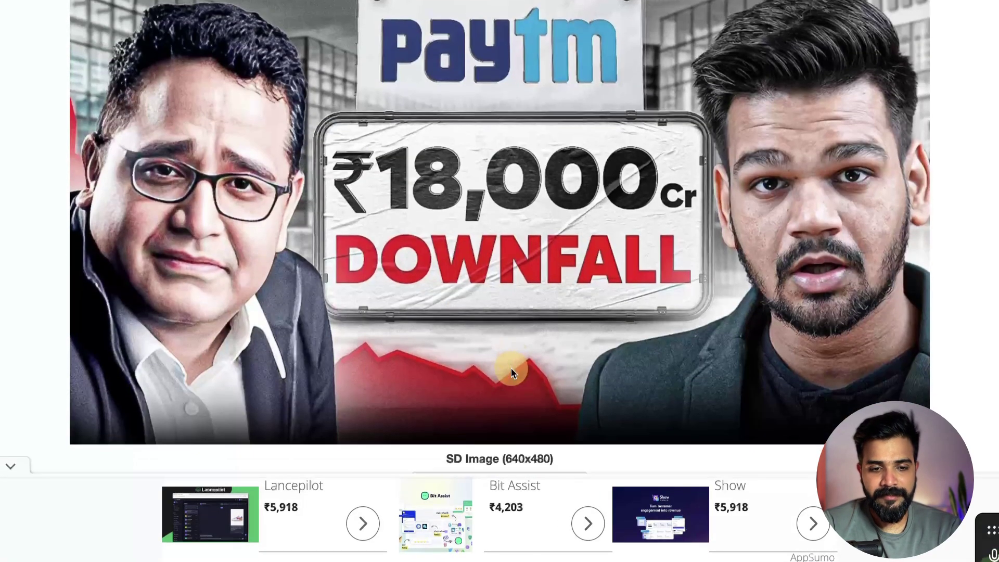
{"action": "right_click", "coordinate": [288, 170]}
{"action": "left_click", "coordinate": [322, 231]}
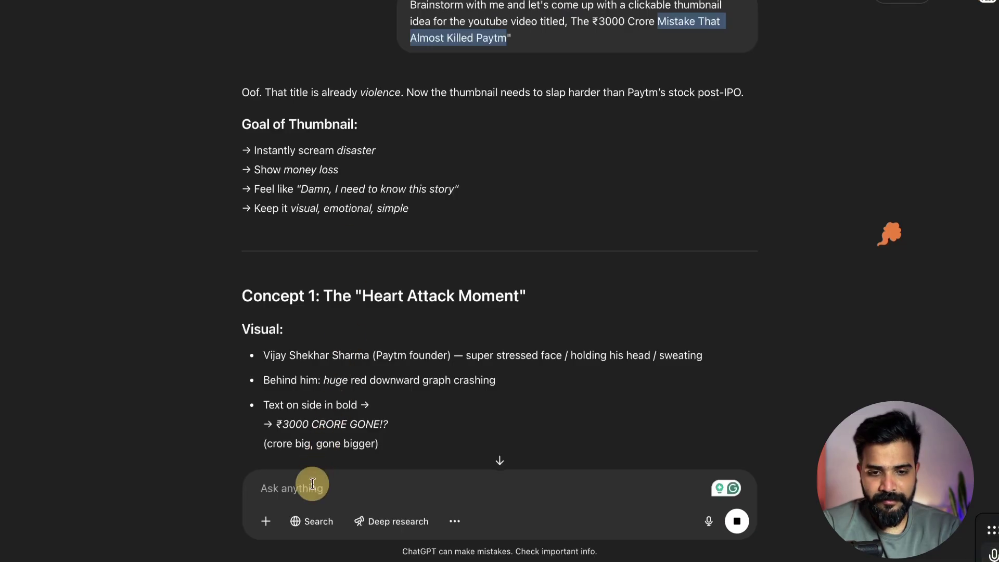
Step: Paste the thumbnail into ChatGPT and request a very similar one without the guy in right, kept blank, changing 18000 cr to 3000 cr
{"action": "left_click", "coordinate": [312, 484]}
{"action": "scroll", "coordinate": [301, 406], "scroll_direction": "down", "scroll_amount": 15}
{"action": "key", "text": "super+v"}
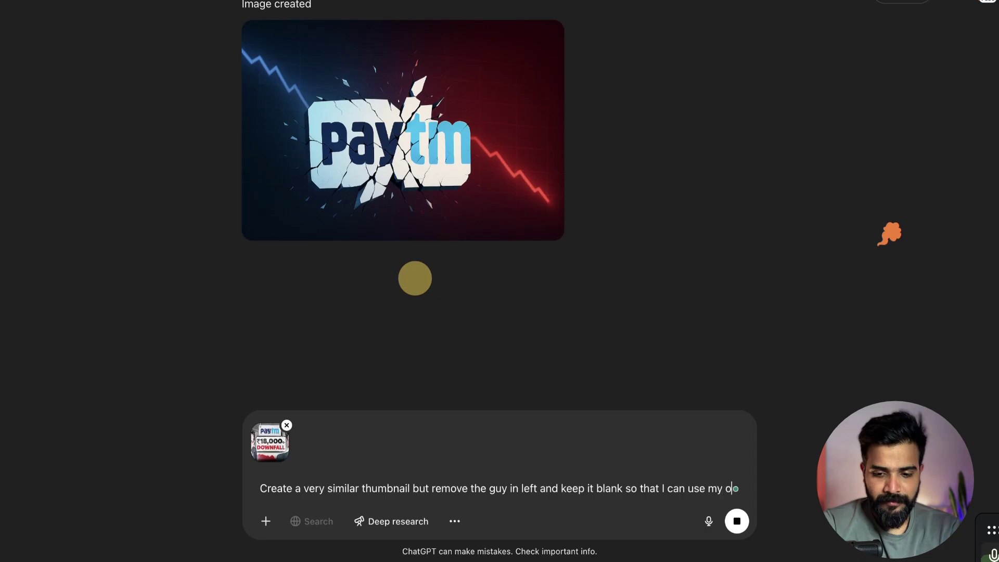
{"action": "type", "text": "wn"}
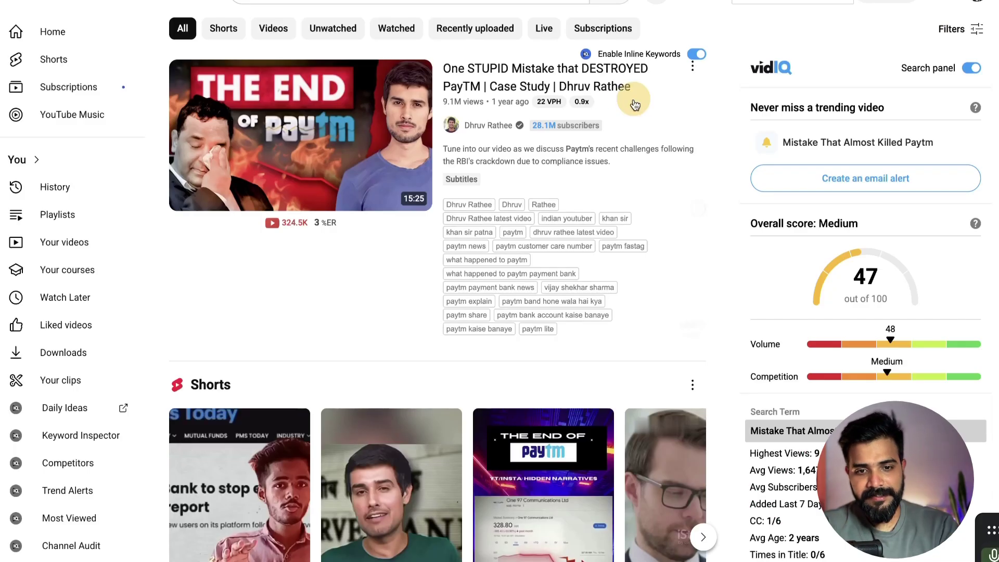
Step: Fetch the thumbnail of the YouTube video "One STUPID Mistake that DESTROYED PayTM" in the thumbnail grabber and copy its HD image
{"action": "left_click", "coordinate": [693, 67]}
{"action": "left_click", "coordinate": [708, 197]}
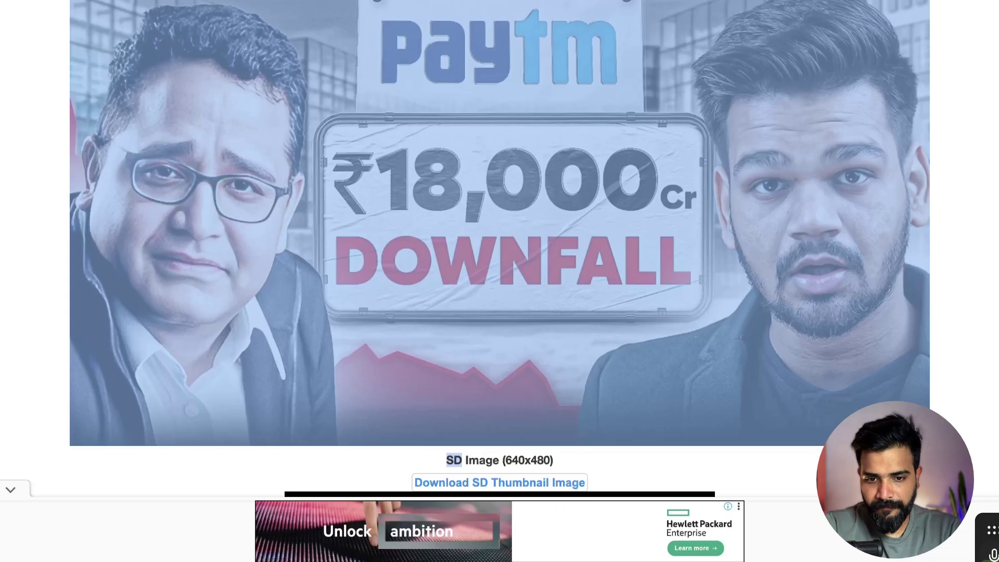
{"action": "scroll", "coordinate": [431, 147], "scroll_direction": "up", "scroll_amount": 5}
{"action": "key", "text": "ctrl+v"}
{"action": "left_click", "coordinate": [473, 64]}
{"action": "right_click", "coordinate": [488, 283]}
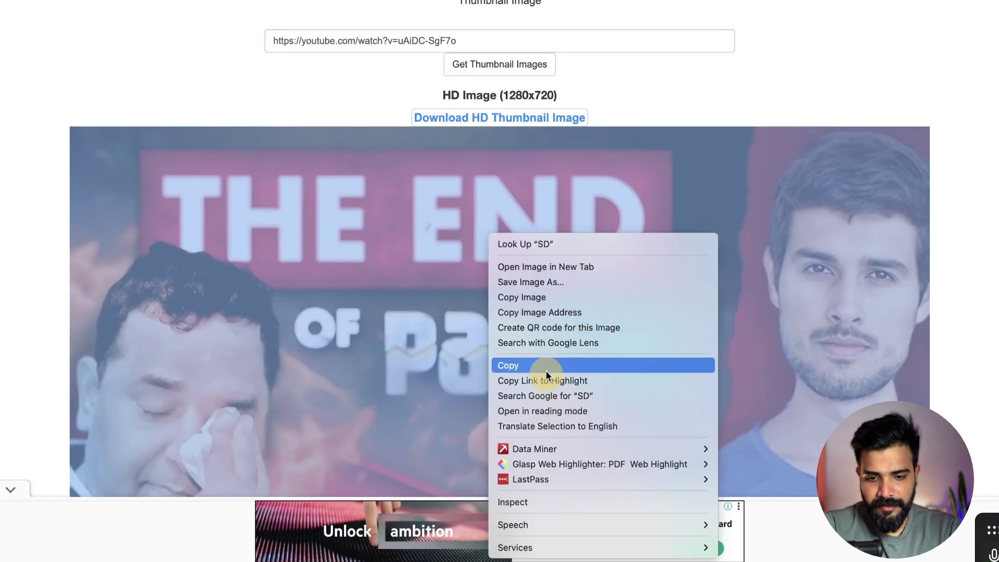
{"action": "left_click", "coordinate": [542, 297]}
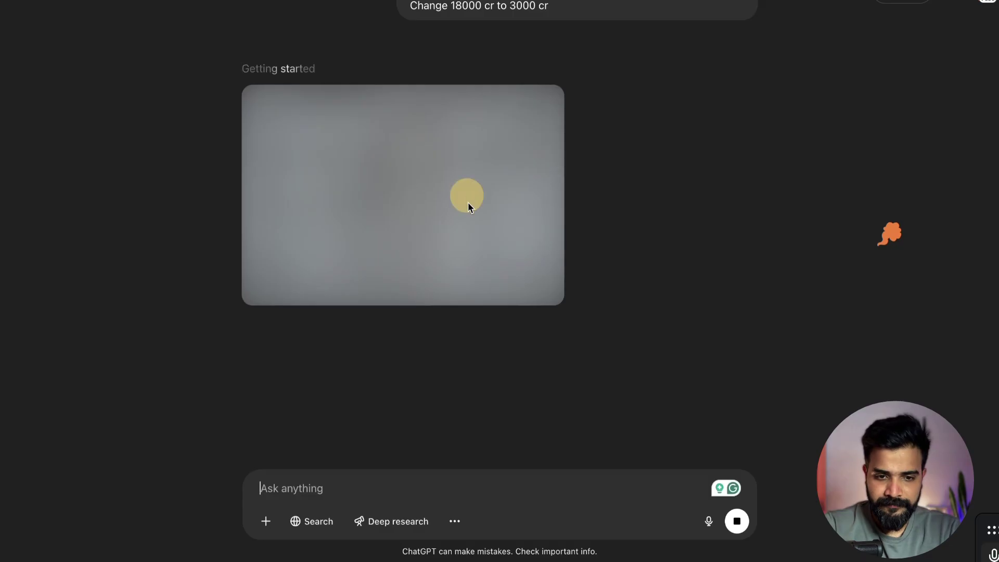
Step: Paste the "The End of Paytm" thumbnail into a new ChatGPT message and reuse the full text of the previous request
{"action": "key", "text": "ctrl+v"}
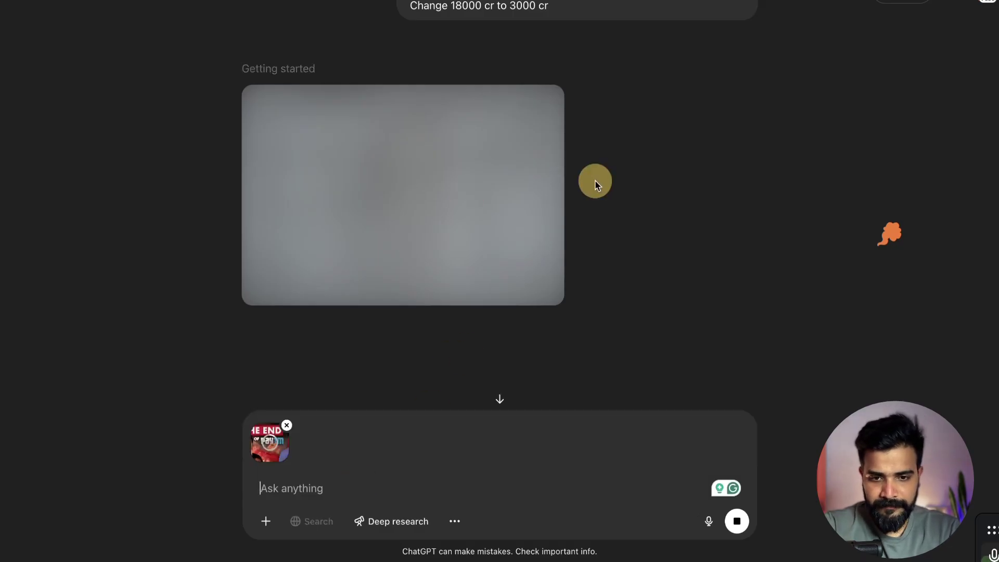
{"action": "scroll", "coordinate": [520, 156], "scroll_direction": "up", "scroll_amount": 3}
{"action": "left_click_drag", "start_coordinate": [407, 104], "coordinate": [573, 154]}
{"action": "key", "text": "ctrl+c"}
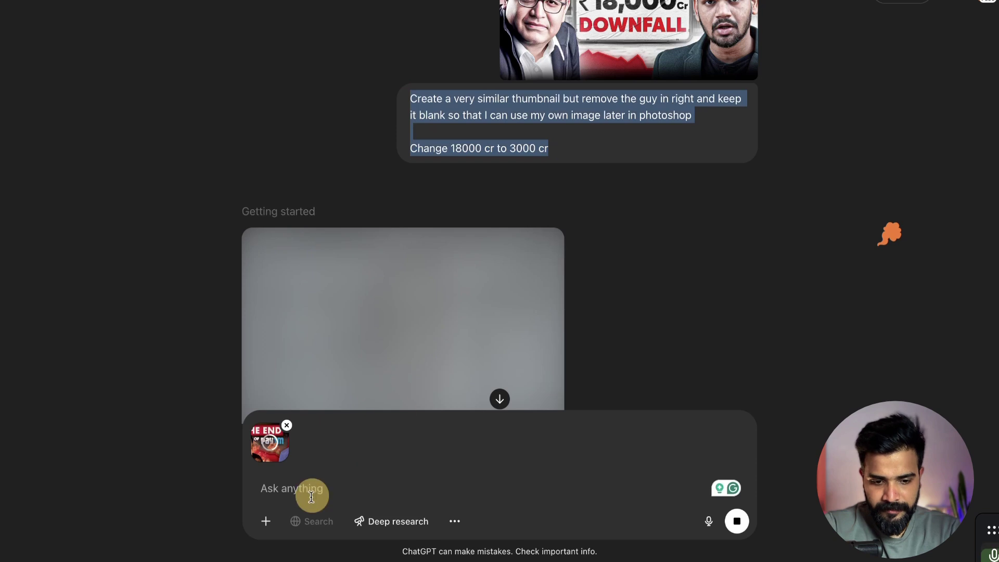
{"action": "left_click", "coordinate": [286, 488]}
{"action": "key", "text": "ctrl+v"}
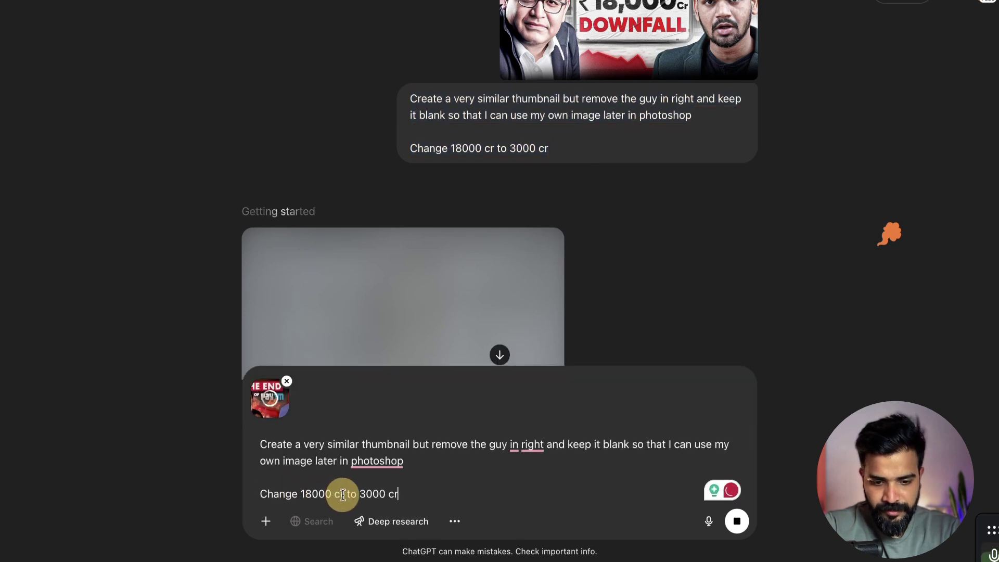
Step: Reword the message's last line to read: Change the text from "The End of" to "3000 cr"
{"action": "left_click_drag", "start_coordinate": [343, 495], "coordinate": [300, 494]}
{"action": "type", "text": "t"}
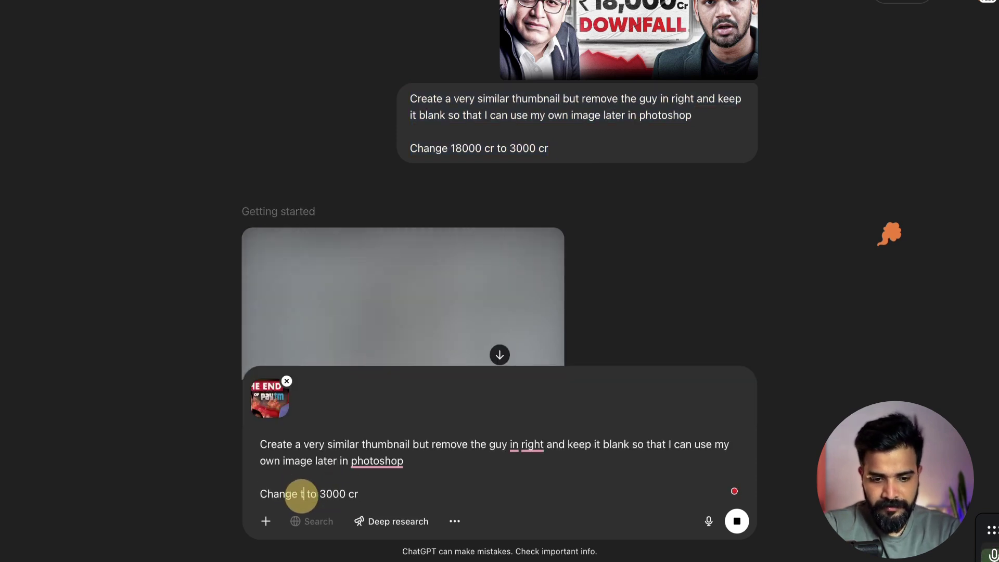
{"action": "type", "text": "he text from \"The End o"}
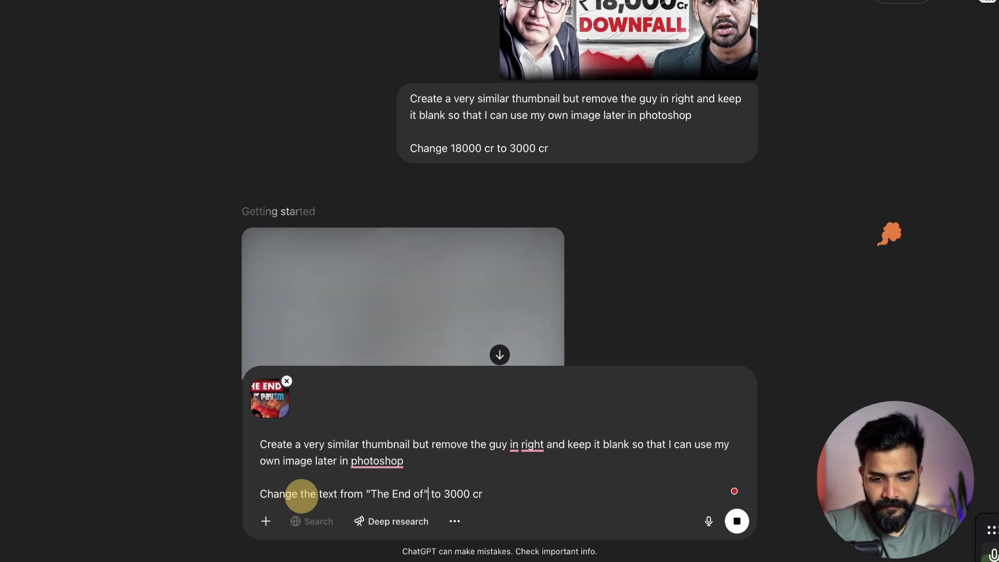
{"action": "type", "text": "f\""}
{"action": "left_click", "coordinate": [447, 495]}
{"action": "type", "text": "\""}
{"action": "left_click", "coordinate": [516, 497]}
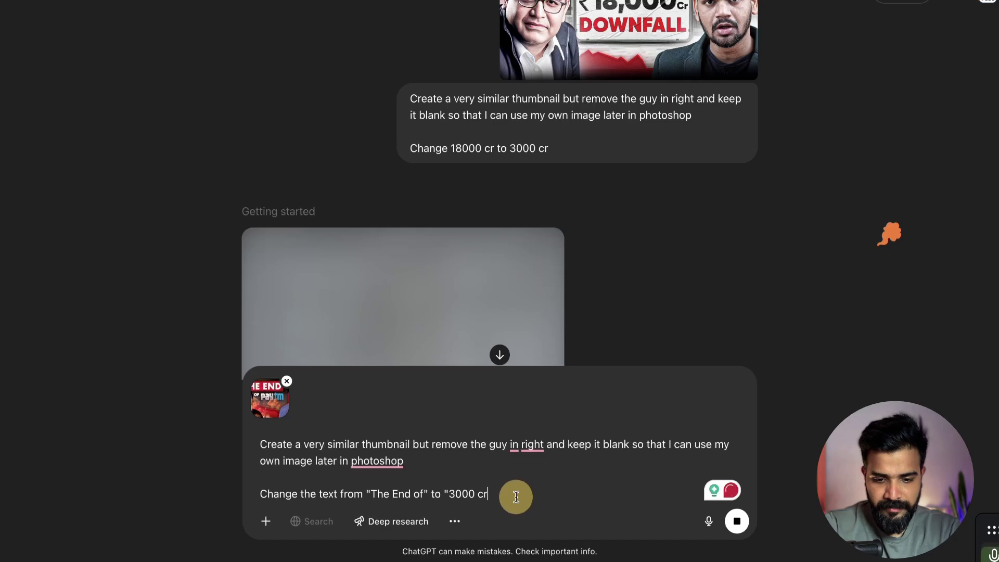
{"action": "type", "text": "\""}
Step: Add a paragraph reading: remove the word "of", and shorten the quoted original text to "The End"
{"action": "key", "text": "Return"}
{"action": "key", "text": "Return"}
{"action": "type", "text": "remove the word \"of\""}
{"action": "left_click", "coordinate": [426, 495]}
{"action": "key", "text": "BackSpace"}
{"action": "key", "text": "BackSpace"}
{"action": "key", "text": "BackSpace"}
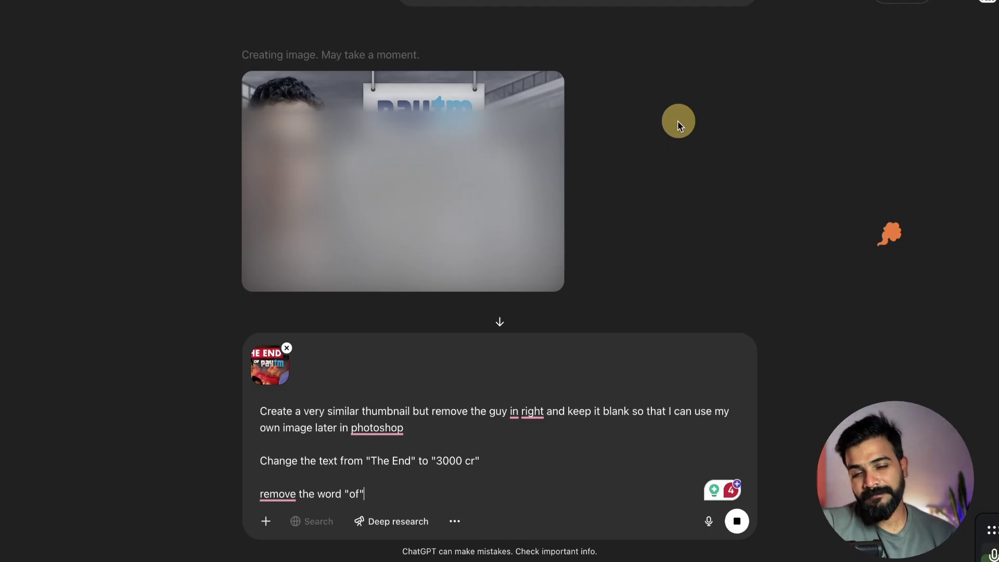
Step: Examine the thumbnail being generated against the ₹18,000 Cr reference image and its prompt
{"action": "scroll", "coordinate": [678, 120], "scroll_direction": "up", "scroll_amount": 8}
{"action": "scroll", "coordinate": [677, 121], "scroll_direction": "down", "scroll_amount": 4}
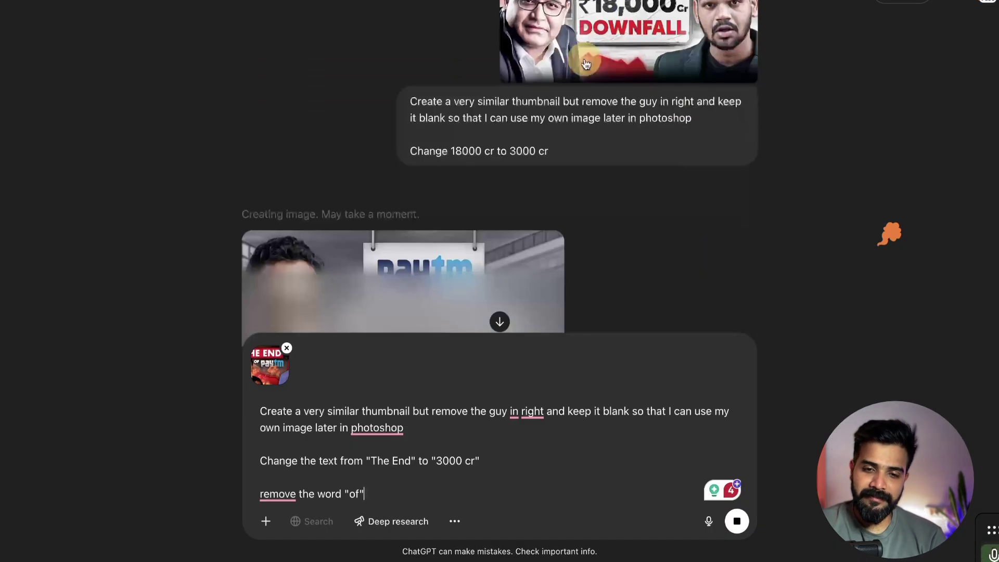
{"action": "scroll", "coordinate": [497, 72], "scroll_direction": "up", "scroll_amount": 2}
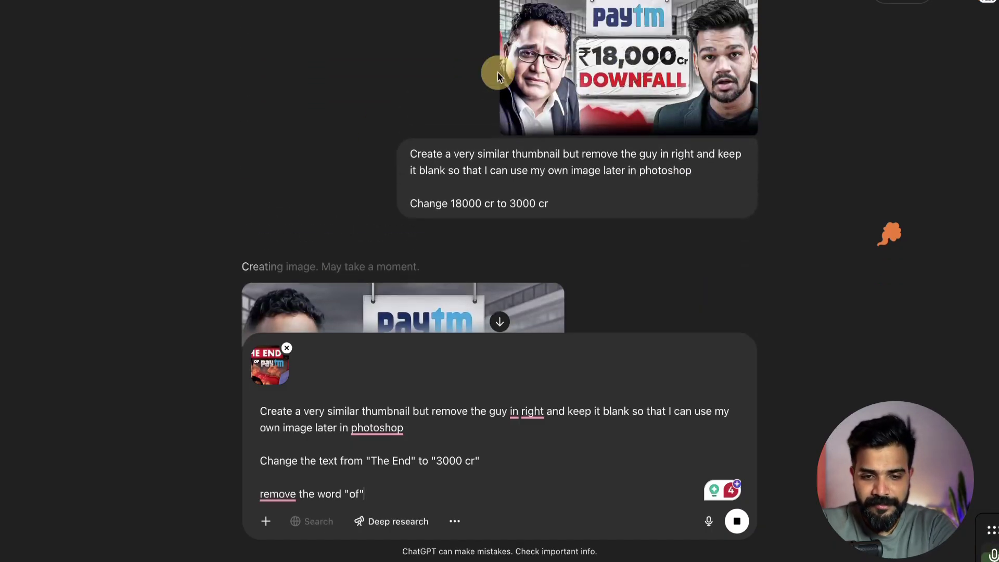
{"action": "scroll", "coordinate": [497, 71], "scroll_direction": "down", "scroll_amount": 3}
{"action": "scroll", "coordinate": [298, 245], "scroll_direction": "up", "scroll_amount": 1}
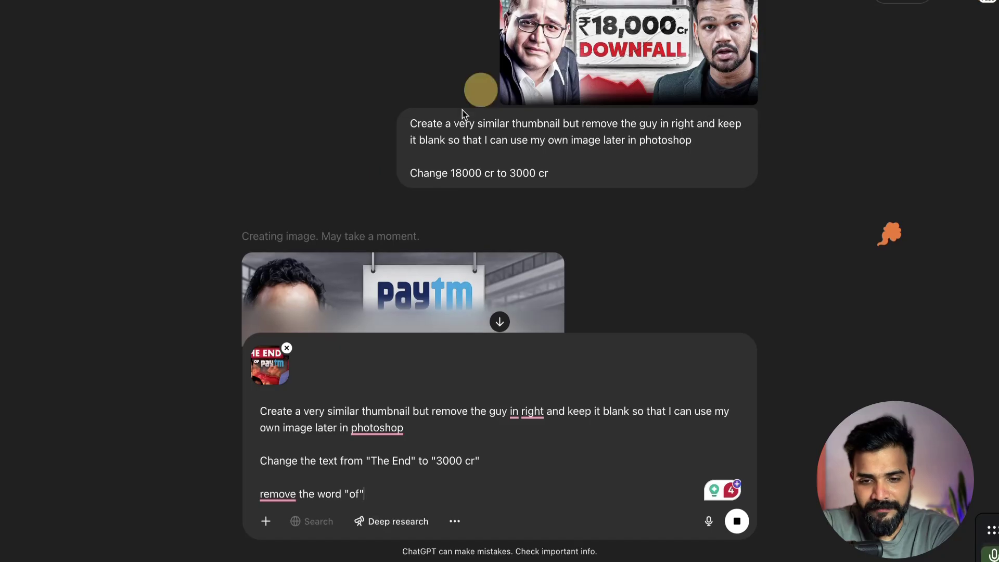
{"action": "scroll", "coordinate": [444, 165], "scroll_direction": "down", "scroll_amount": 4}
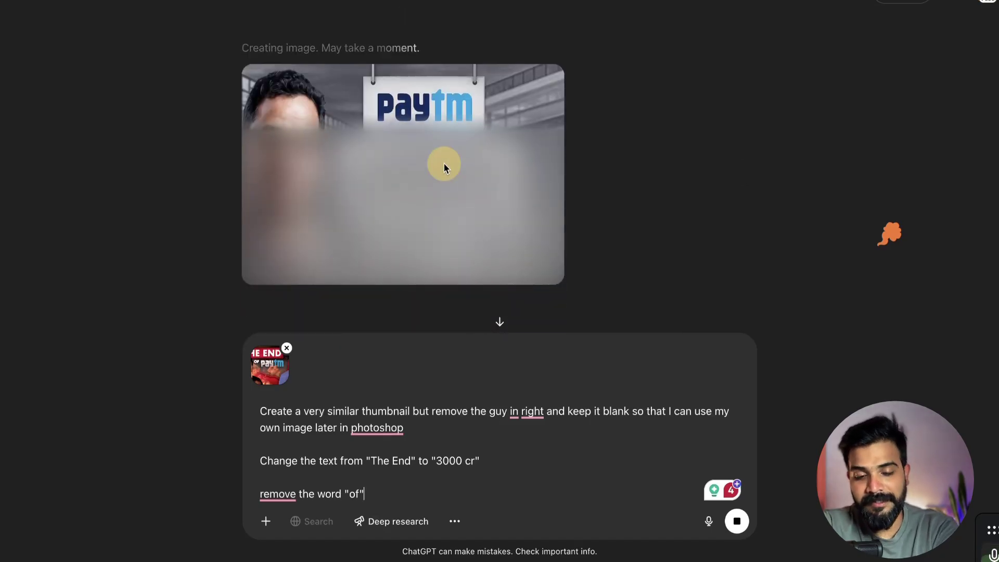
{"action": "scroll", "coordinate": [640, 159], "scroll_direction": "up", "scroll_amount": 5}
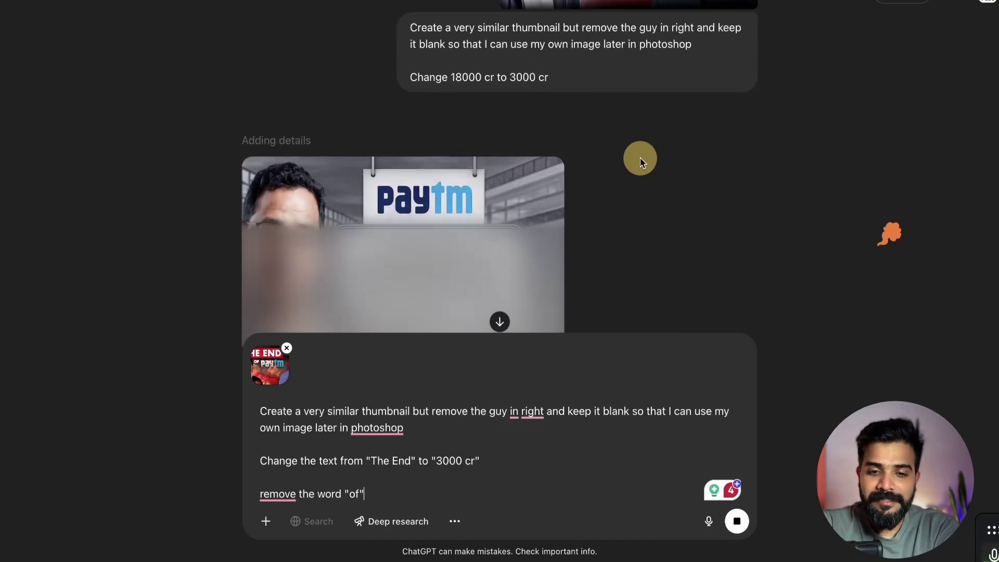
{"action": "scroll", "coordinate": [620, 166], "scroll_direction": "down", "scroll_amount": 5}
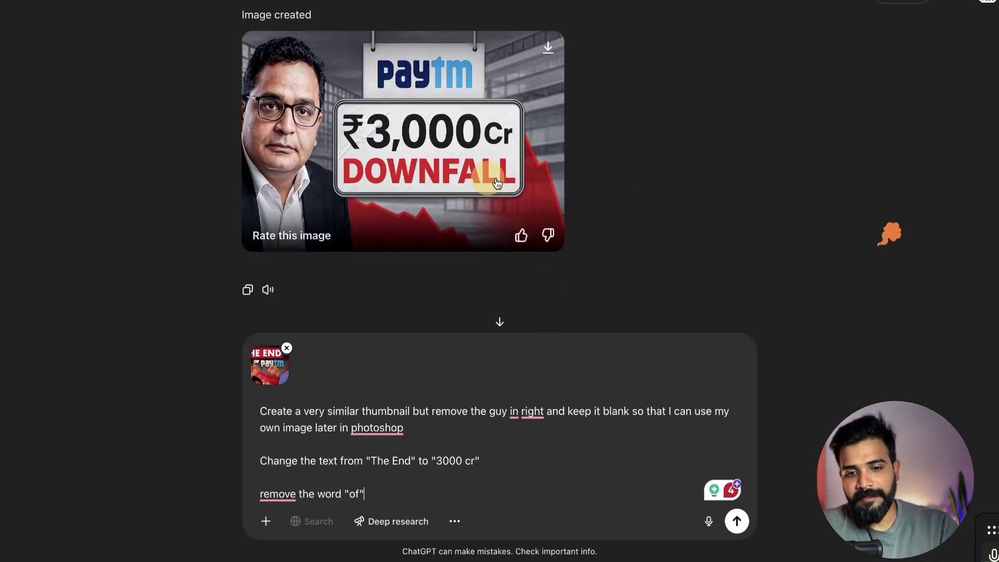
Step: Send the "The End" thumbnail request and compare the generated ₹3,000 Cr DOWNFALL image with its reference
{"action": "key", "text": "Return"}
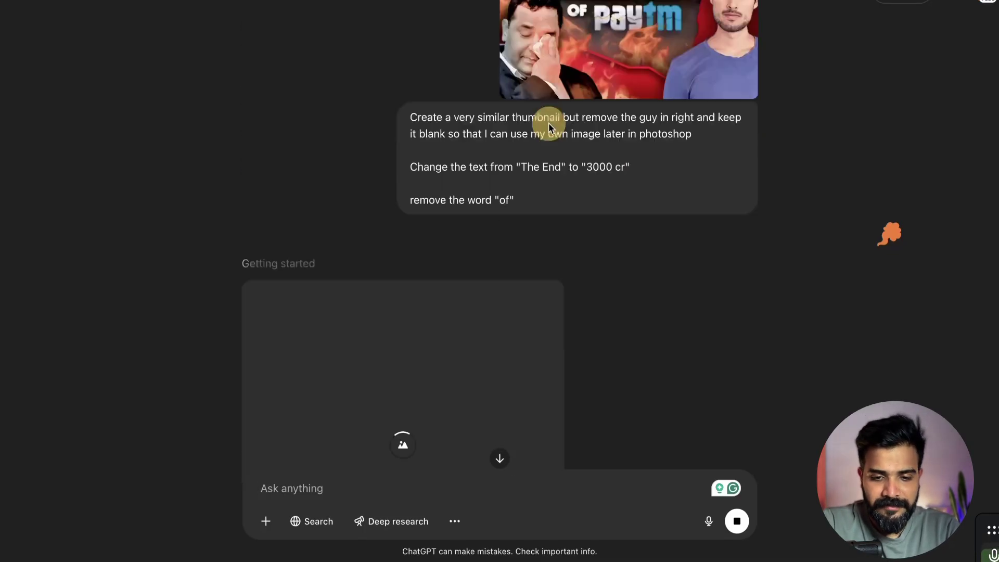
{"action": "scroll", "coordinate": [549, 123], "scroll_direction": "up", "scroll_amount": 10}
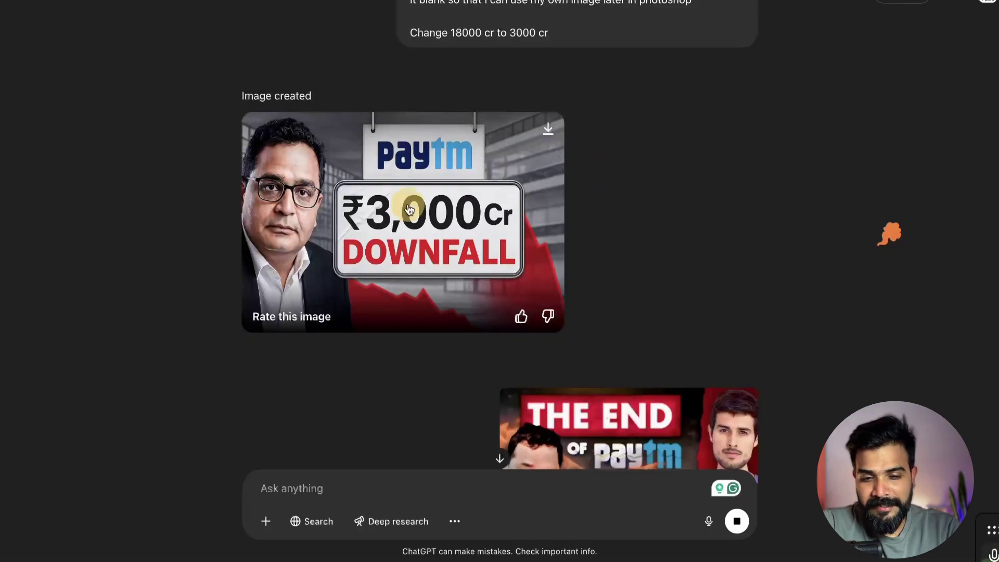
{"action": "scroll", "coordinate": [407, 208], "scroll_direction": "up", "scroll_amount": 5}
{"action": "scroll", "coordinate": [407, 208], "scroll_direction": "up", "scroll_amount": 3}
{"action": "scroll", "coordinate": [407, 205], "scroll_direction": "down", "scroll_amount": 6}
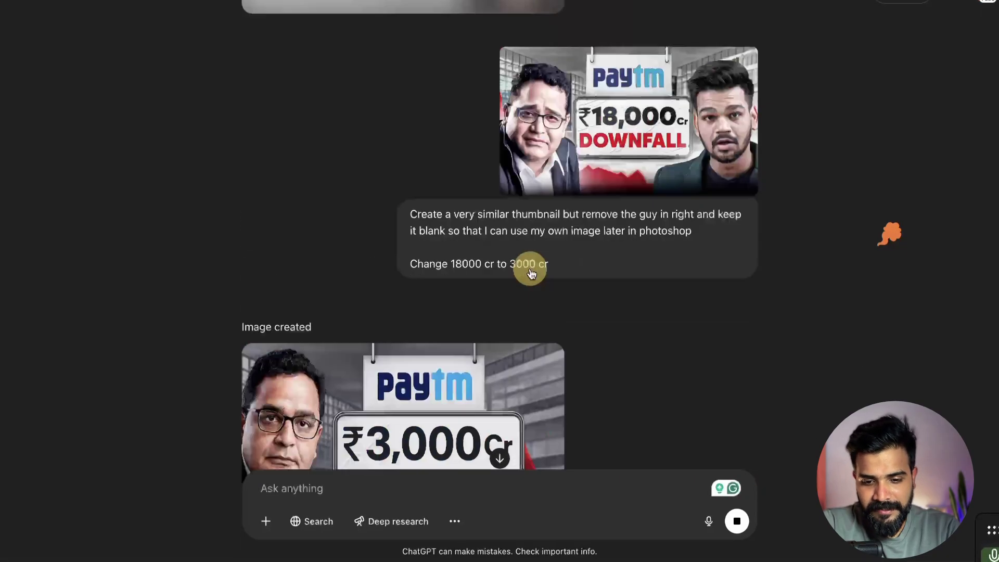
{"action": "scroll", "coordinate": [437, 383], "scroll_direction": "up", "scroll_amount": 1}
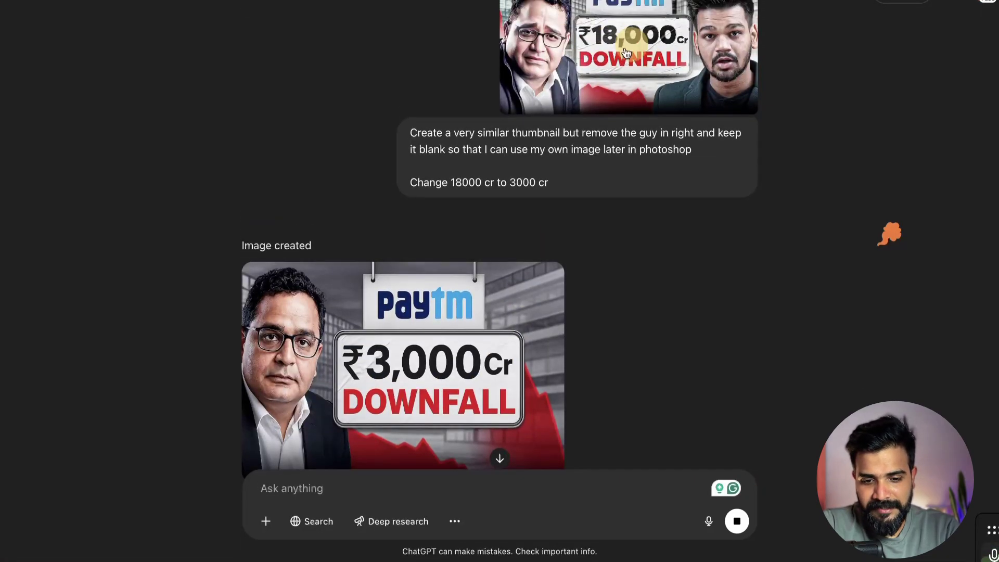
{"action": "scroll", "coordinate": [494, 305], "scroll_direction": "down", "scroll_amount": 10}
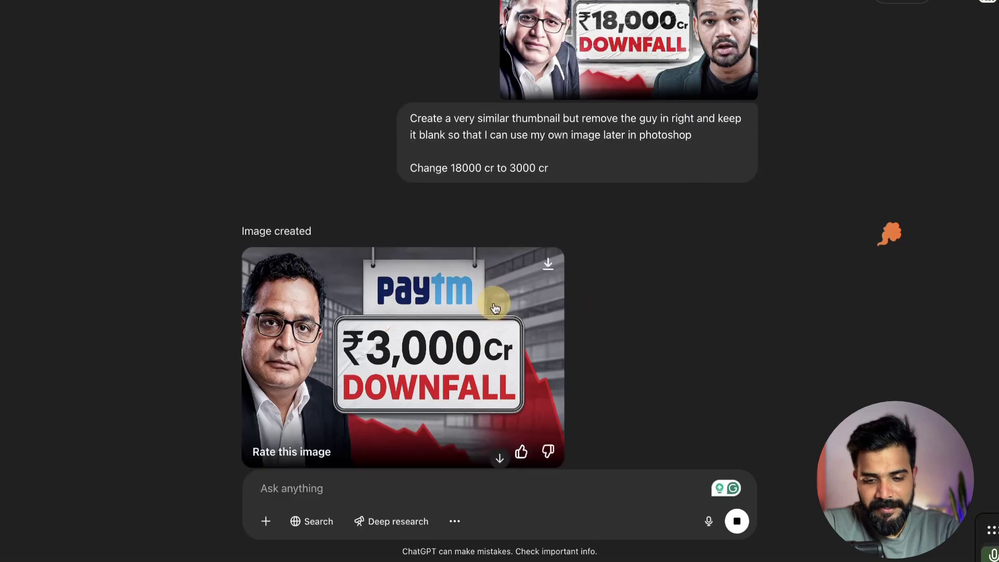
Step: Check the progress of the "The End" thumbnail request and download the generated ₹3,000 Cr DOWNFALL image
{"action": "scroll", "coordinate": [493, 303], "scroll_direction": "down", "scroll_amount": 5}
{"action": "scroll", "coordinate": [493, 303], "scroll_direction": "up", "scroll_amount": 5}
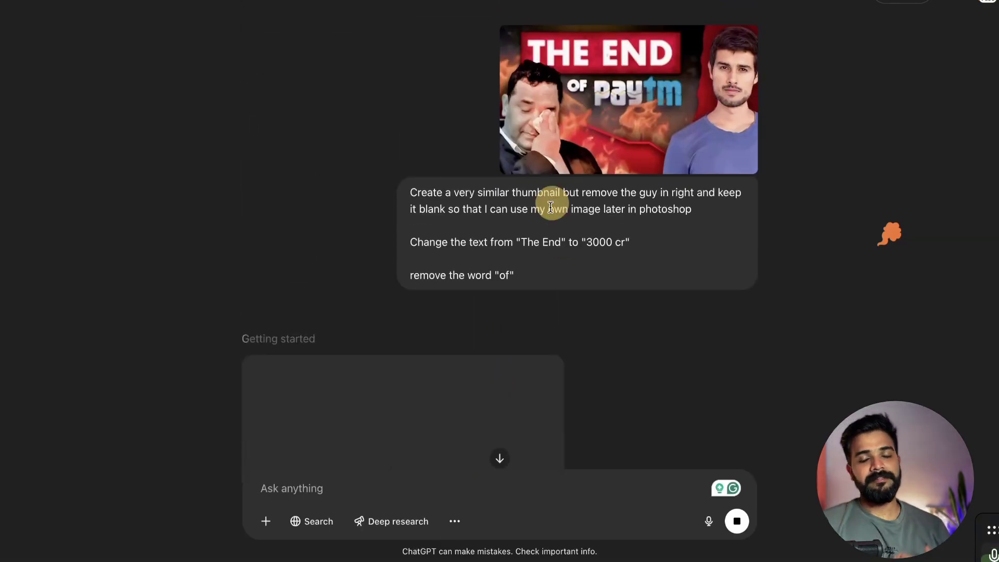
{"action": "scroll", "coordinate": [551, 207], "scroll_direction": "down", "scroll_amount": 5}
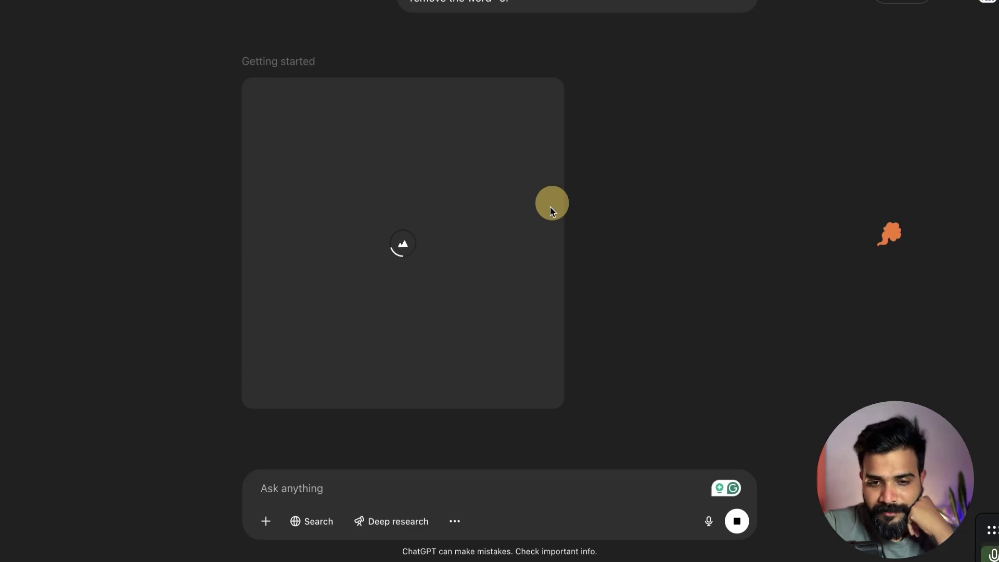
{"action": "scroll", "coordinate": [551, 207], "scroll_direction": "up", "scroll_amount": 4}
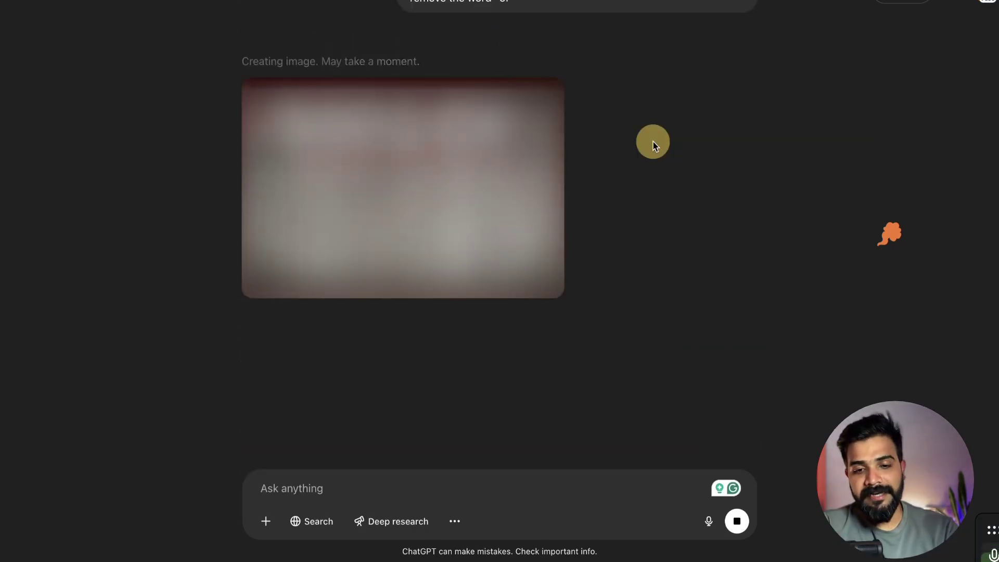
{"action": "scroll", "coordinate": [654, 142], "scroll_direction": "up", "scroll_amount": 10}
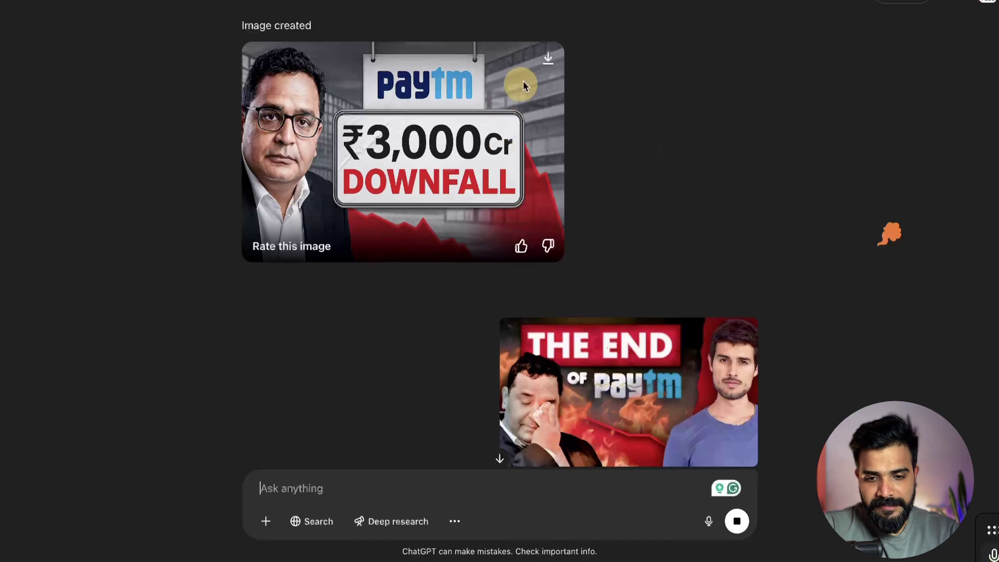
{"action": "left_click", "coordinate": [550, 59]}
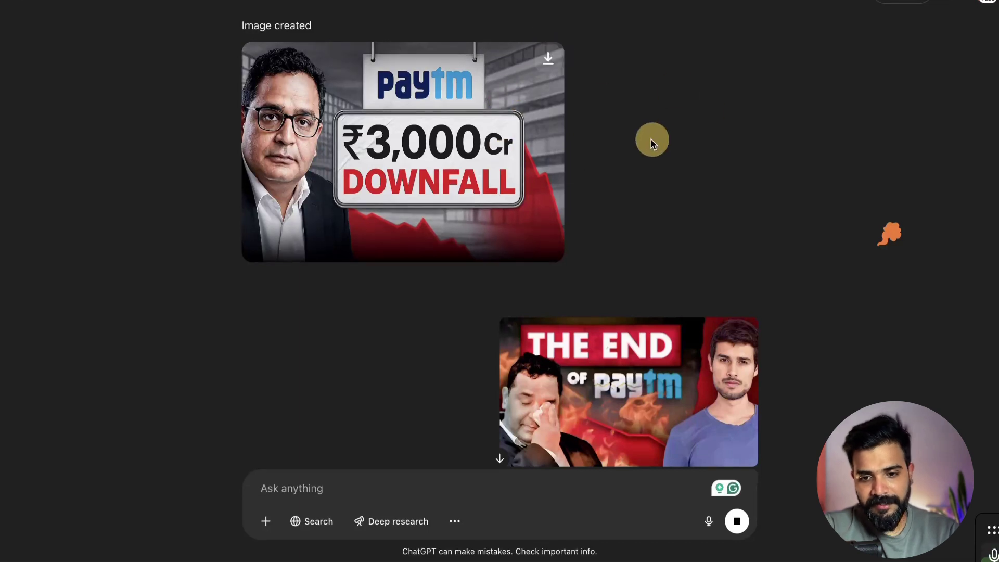
Step: Switch to Canva and create a new blank YouTube Thumbnail design of 1280 × 720 px
{"action": "key", "text": "super+space"}
{"action": "type", "text": "can"}
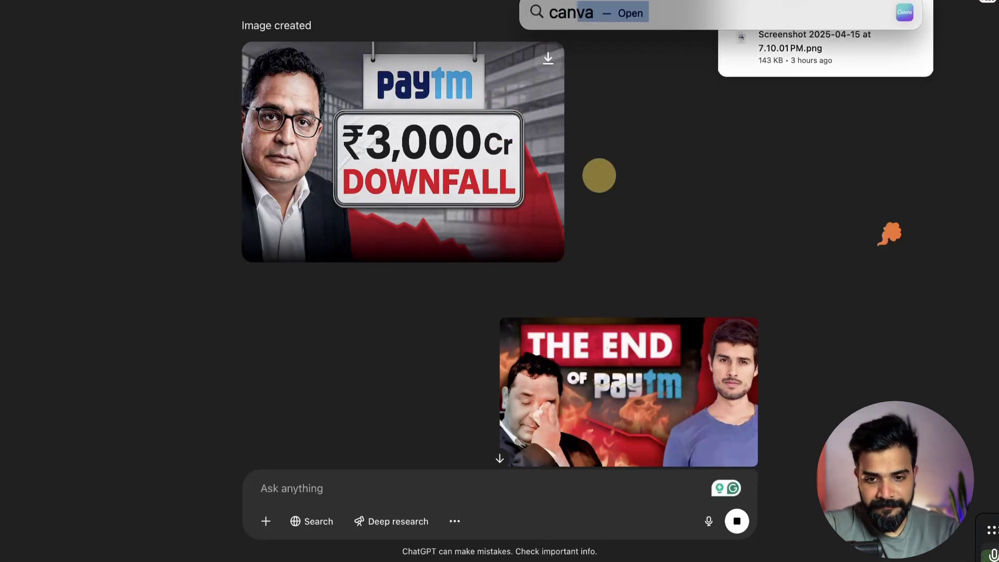
{"action": "key", "text": "Return"}
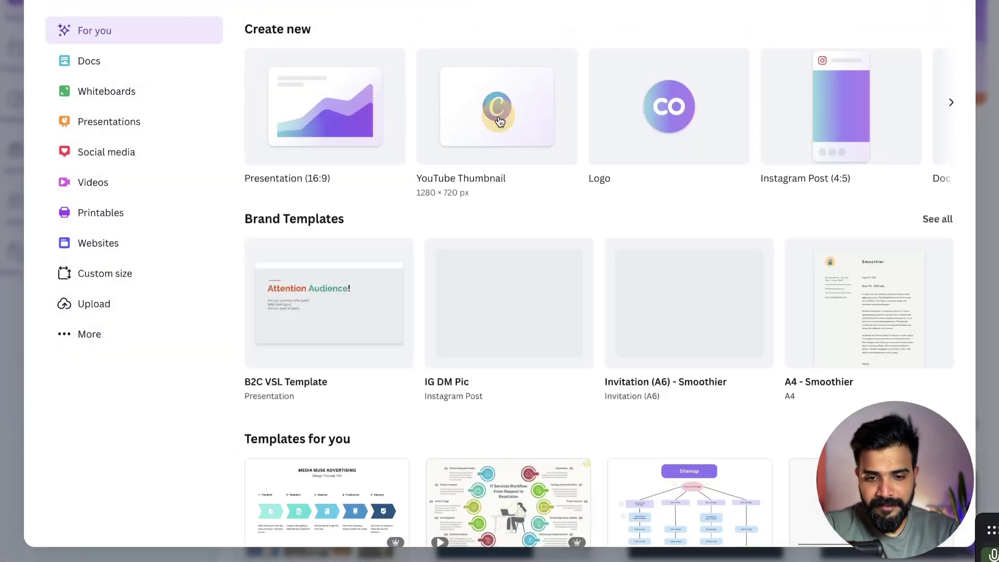
{"action": "left_click", "coordinate": [498, 119]}
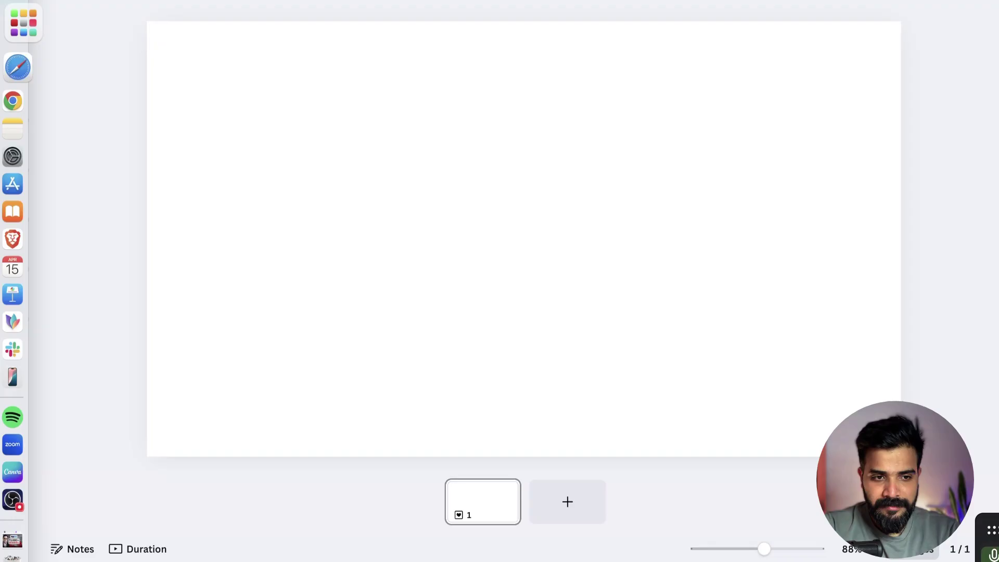
Step: Place the downloaded ₹3,000 Cr DOWNFALL image from the Downloads folder onto the blank page
{"action": "left_click", "coordinate": [20, 6]}
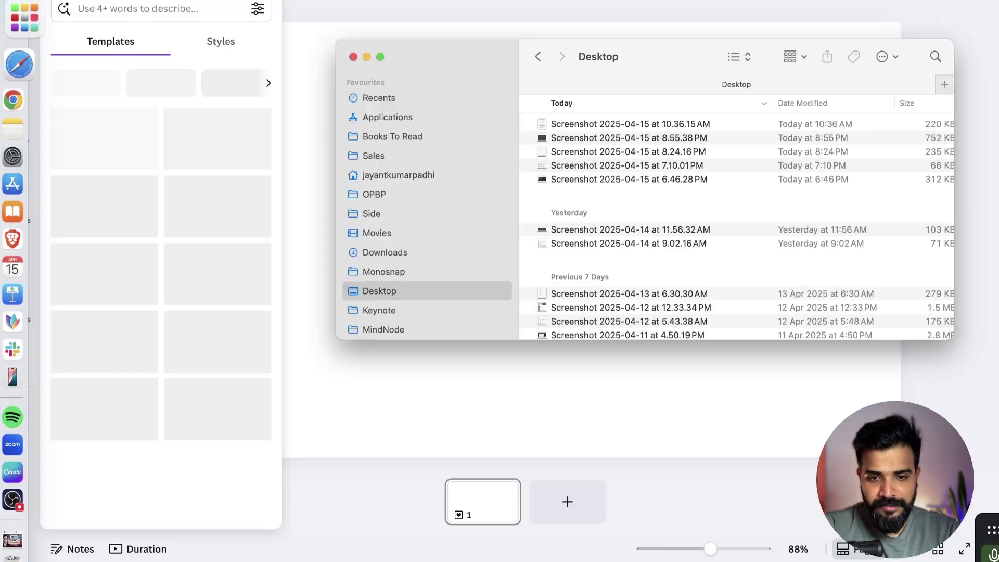
{"action": "left_click", "coordinate": [385, 252]}
{"action": "left_click_drag", "start_coordinate": [559, 130], "coordinate": [442, 373]}
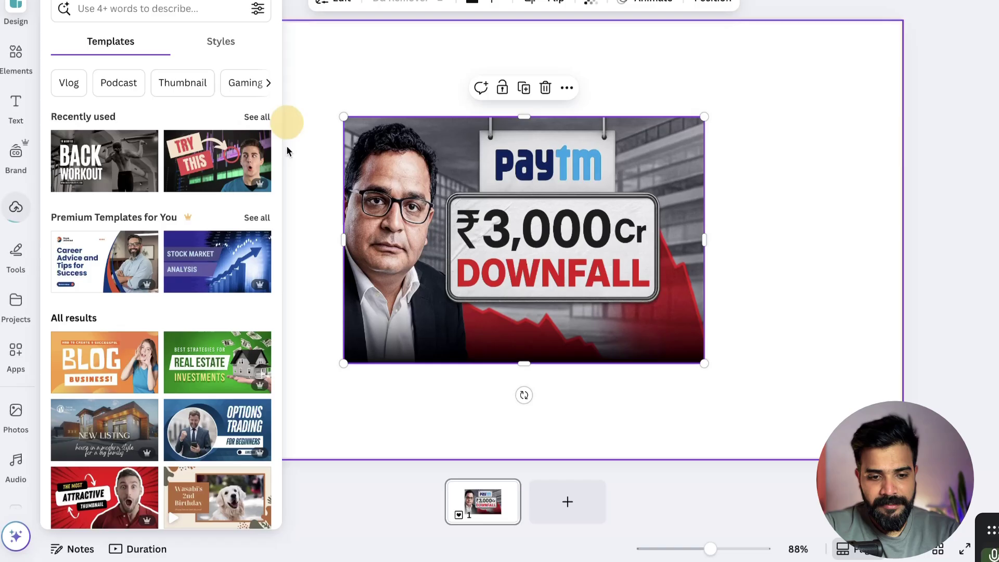
{"action": "left_click", "coordinate": [292, 270]}
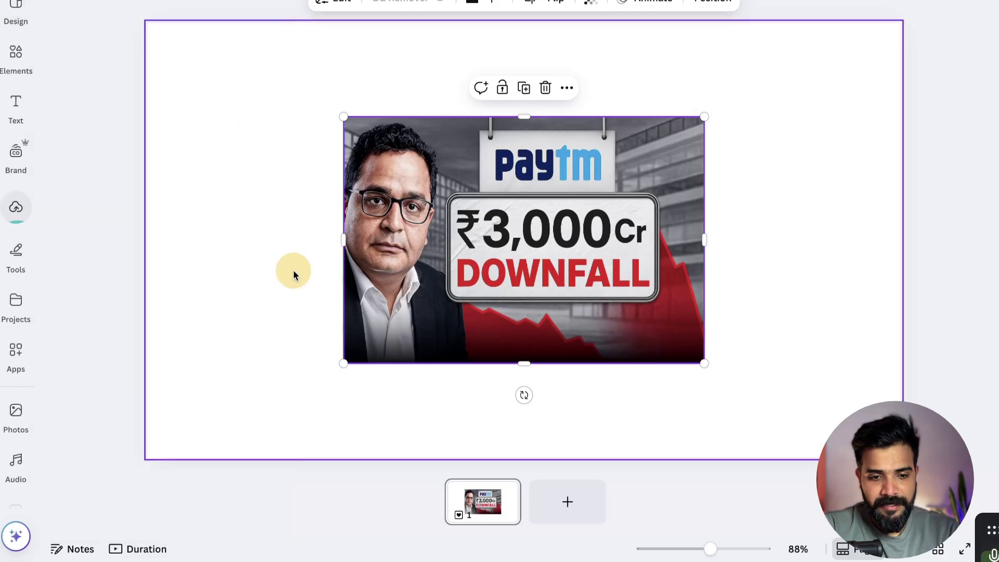
Step: Align the image with the page's upper-left corner and enlarge it to the full page height, leaving a blank strip at its right
{"action": "left_click_drag", "start_coordinate": [454, 228], "coordinate": [258, 134]}
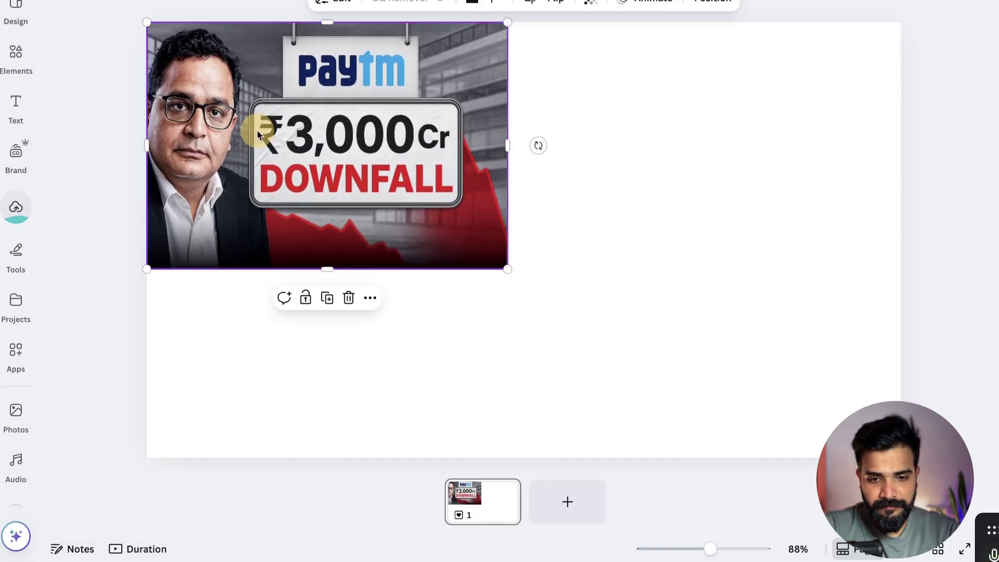
{"action": "left_click_drag", "start_coordinate": [506, 270], "coordinate": [812, 364]}
{"action": "scroll", "coordinate": [763, 307], "scroll_direction": "down", "scroll_amount": 3}
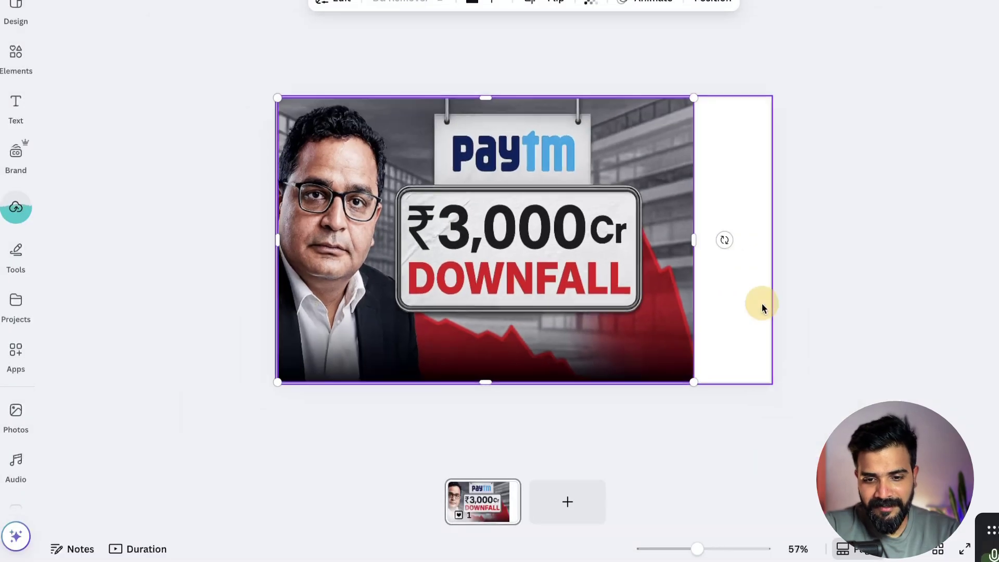
{"action": "left_click_drag", "start_coordinate": [692, 382], "coordinate": [711, 356]}
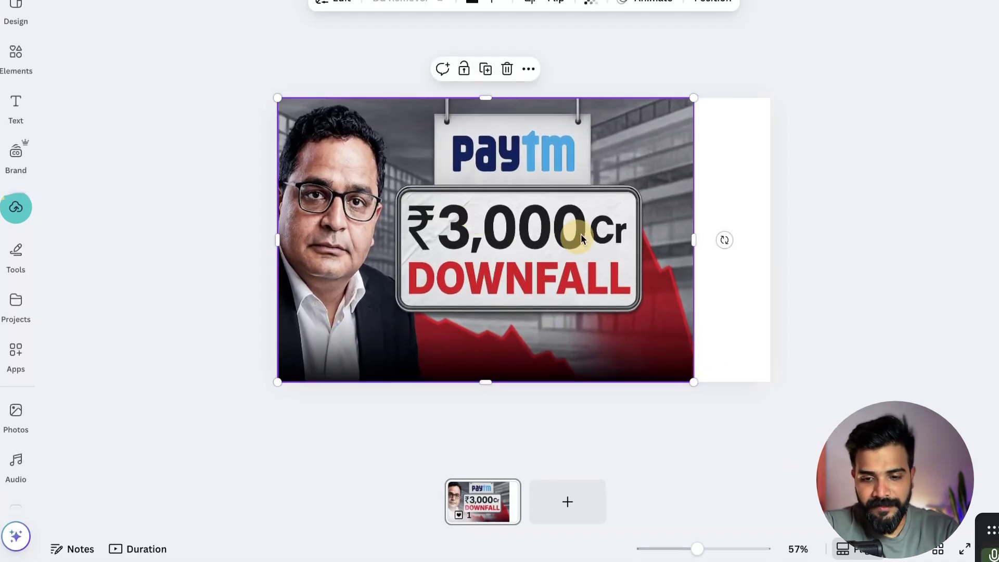
{"action": "left_click", "coordinate": [755, 113]}
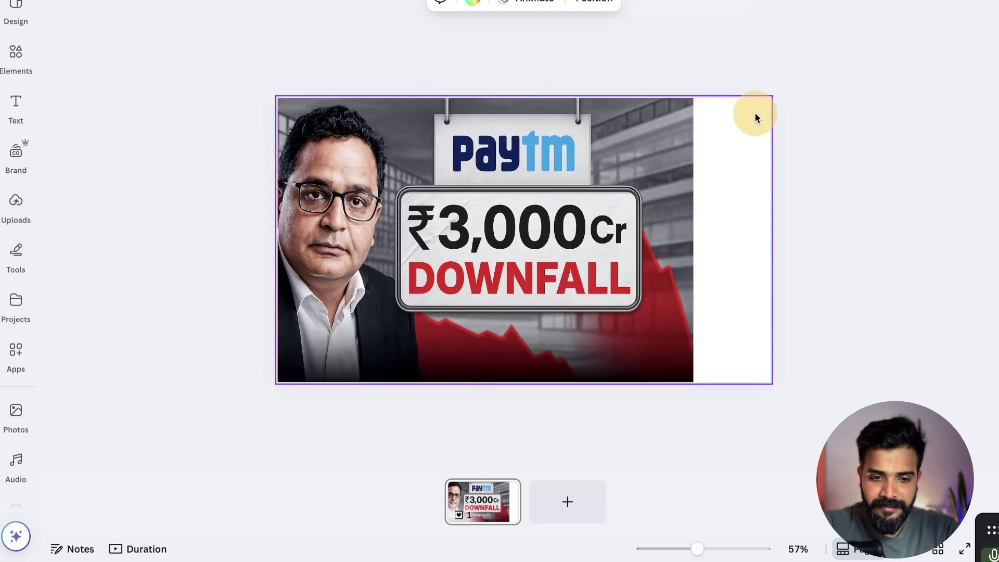
{"action": "left_click", "coordinate": [516, 219]}
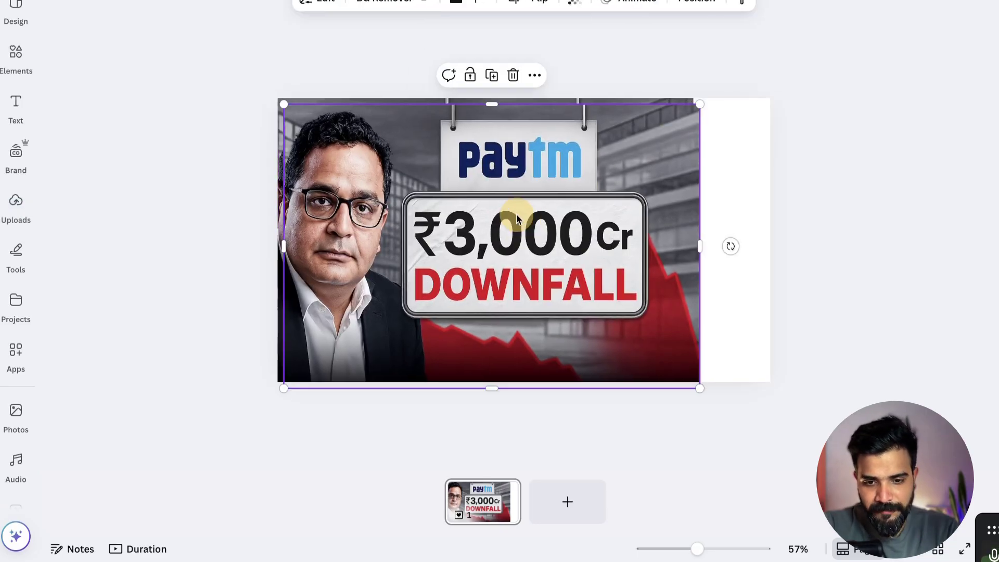
{"action": "mouse_move", "coordinate": [516, 214]}
{"action": "left_mouse_down"}
{"action": "mouse_move", "coordinate": [508, 212]}
{"action": "mouse_move", "coordinate": [516, 214]}
{"action": "left_mouse_up"}
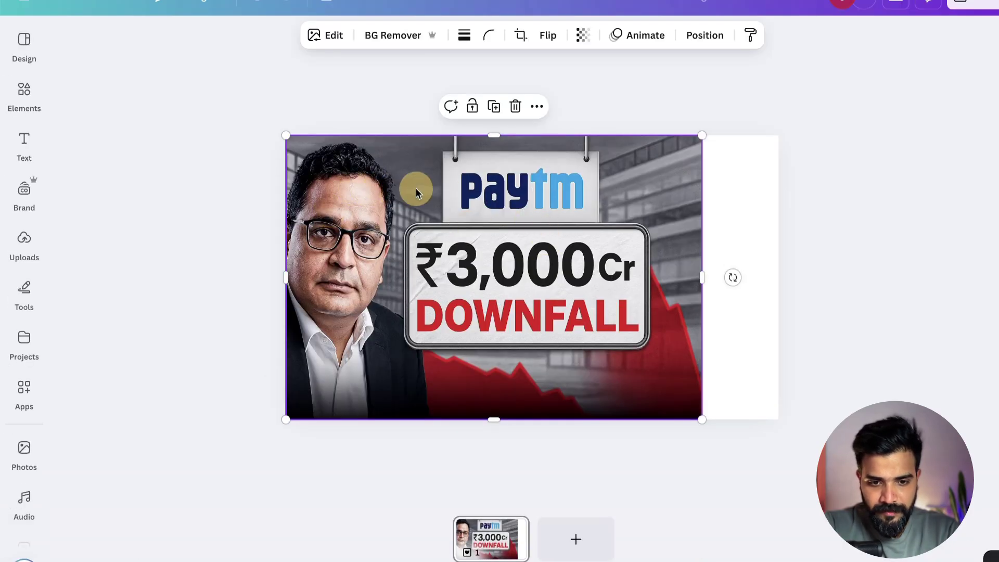
{"action": "left_click", "coordinate": [388, 36]}
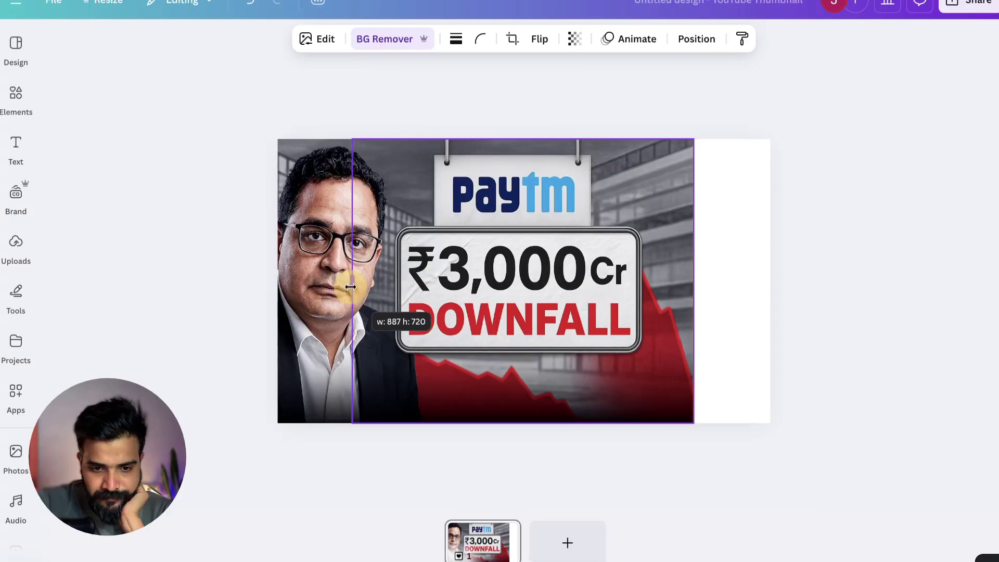
{"action": "left_click_drag", "start_coordinate": [365, 282], "coordinate": [488, 268]}
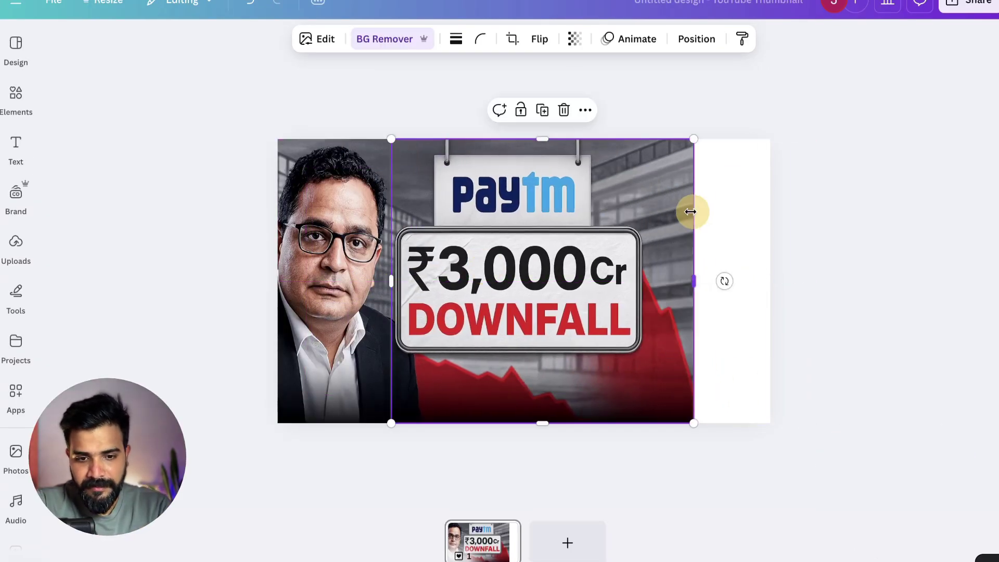
{"action": "left_click", "coordinate": [328, 245], "text": "shift"}
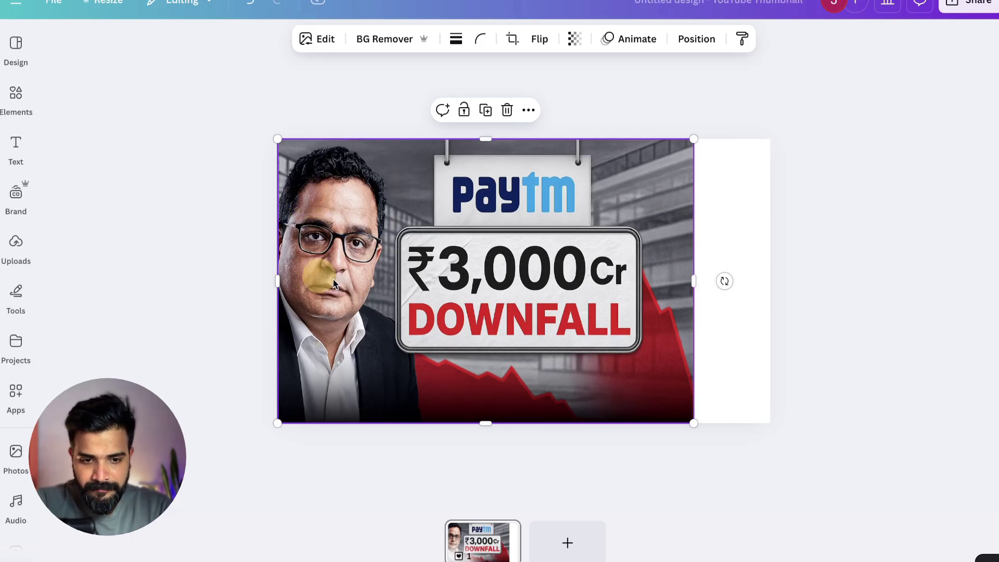
Step: Erase the red graph to the right of the DOWNFALL sign using Magic Eraser with brush size 40
{"action": "left_click", "coordinate": [324, 40]}
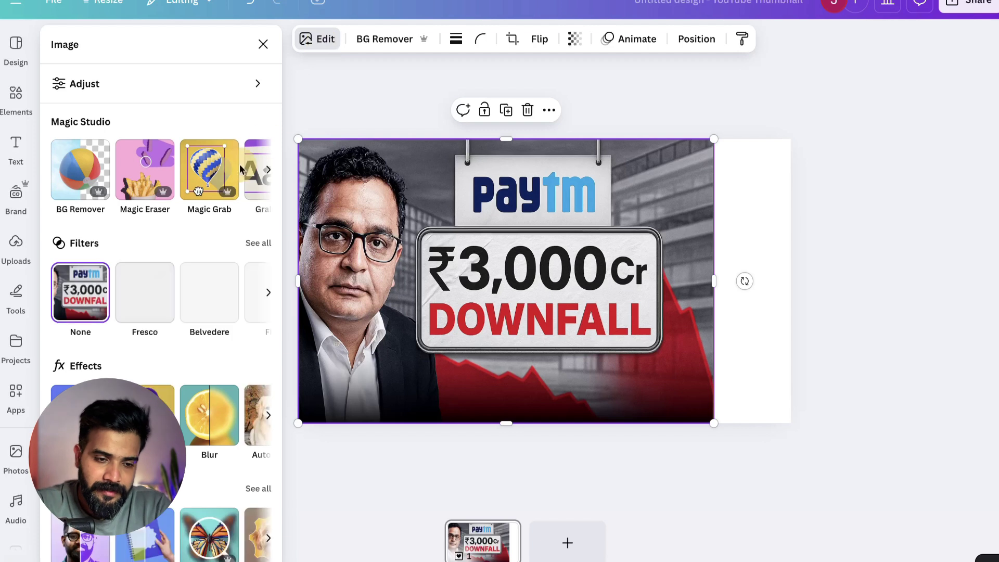
{"action": "left_click", "coordinate": [136, 185]}
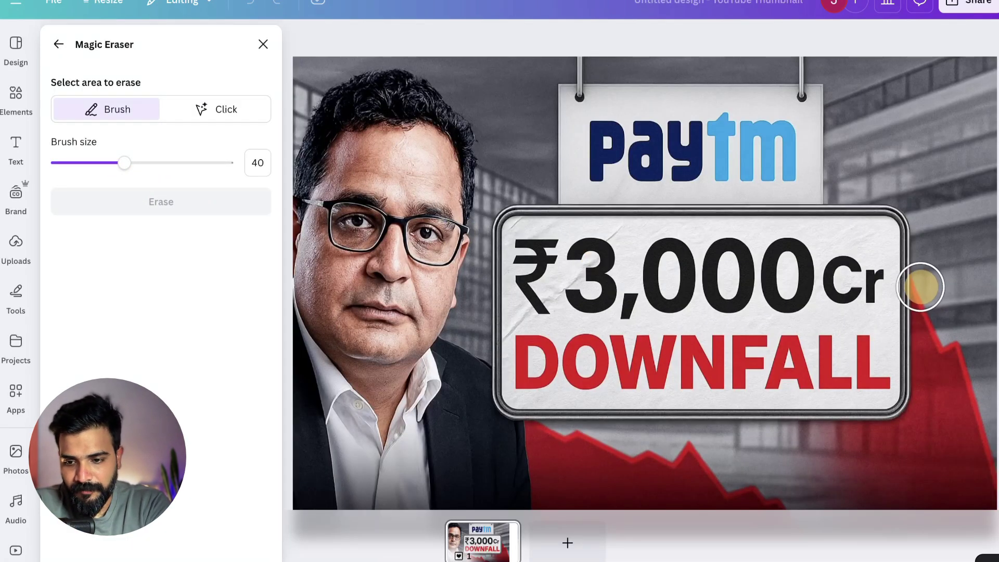
{"action": "mouse_move", "coordinate": [920, 286]}
{"action": "left_mouse_down"}
{"action": "mouse_move", "coordinate": [921, 326]}
{"action": "mouse_move", "coordinate": [947, 348]}
{"action": "mouse_move", "coordinate": [977, 461]}
{"action": "mouse_move", "coordinate": [947, 486]}
{"action": "mouse_move", "coordinate": [843, 475]}
{"action": "mouse_move", "coordinate": [841, 442]}
{"action": "mouse_move", "coordinate": [875, 428]}
{"action": "mouse_move", "coordinate": [917, 382]}
{"action": "mouse_move", "coordinate": [899, 448]}
{"action": "mouse_move", "coordinate": [938, 448]}
{"action": "mouse_move", "coordinate": [901, 453]}
{"action": "mouse_move", "coordinate": [953, 454]}
{"action": "left_mouse_up"}
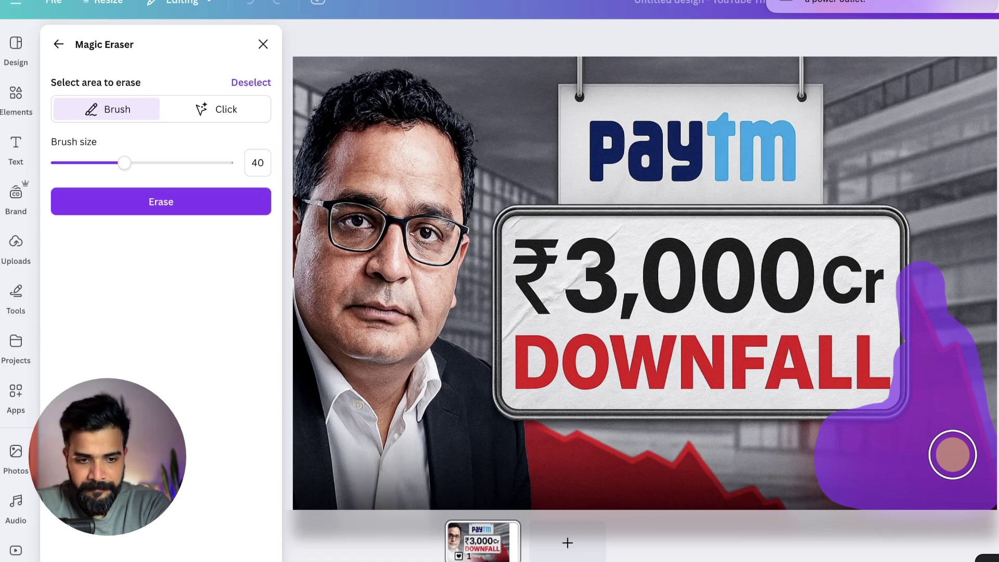
{"action": "left_click", "coordinate": [213, 204]}
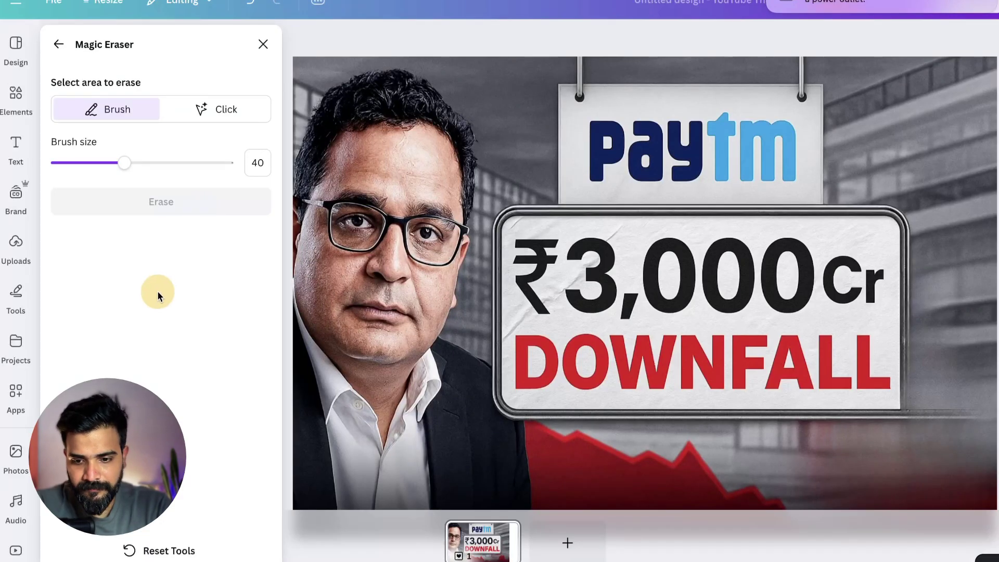
Step: Set the eraser brush size to 67 and erase the remaining smudges below and right of the sign
{"action": "left_click_drag", "start_coordinate": [123, 164], "coordinate": [170, 163]}
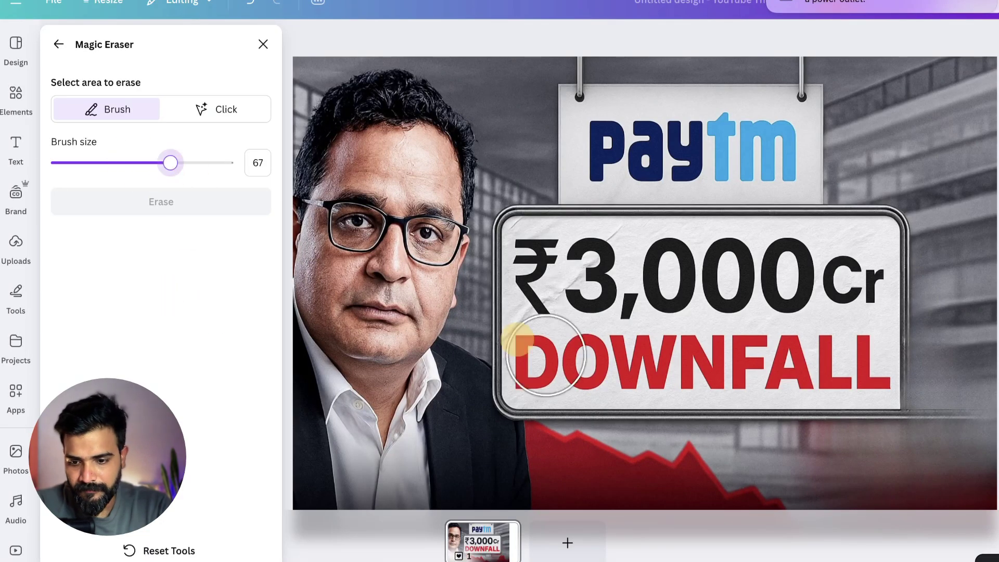
{"action": "left_click_drag", "start_coordinate": [835, 470], "coordinate": [988, 479]}
{"action": "left_click", "coordinate": [150, 208]}
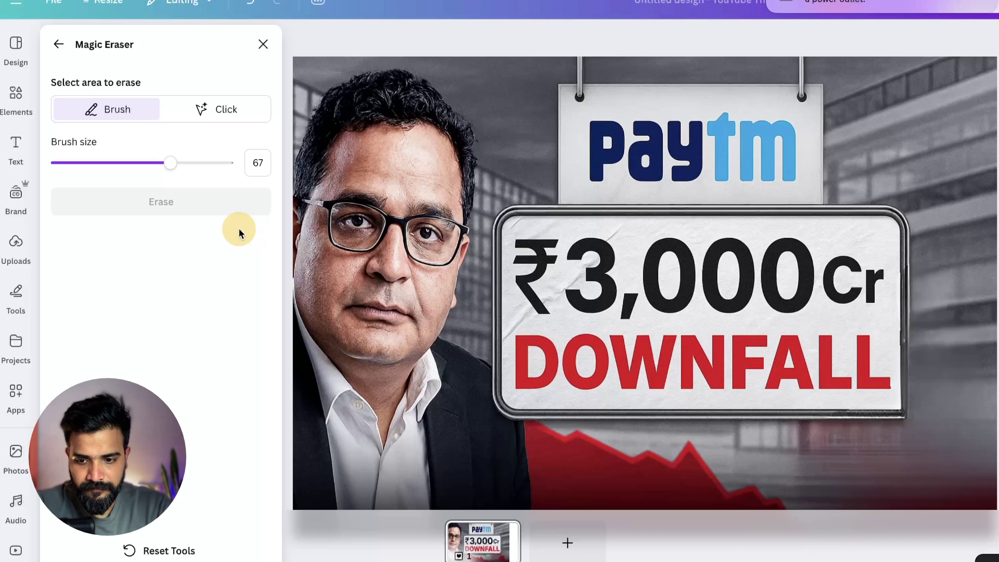
{"action": "left_click", "coordinate": [264, 45]}
{"action": "left_click", "coordinate": [175, 200]}
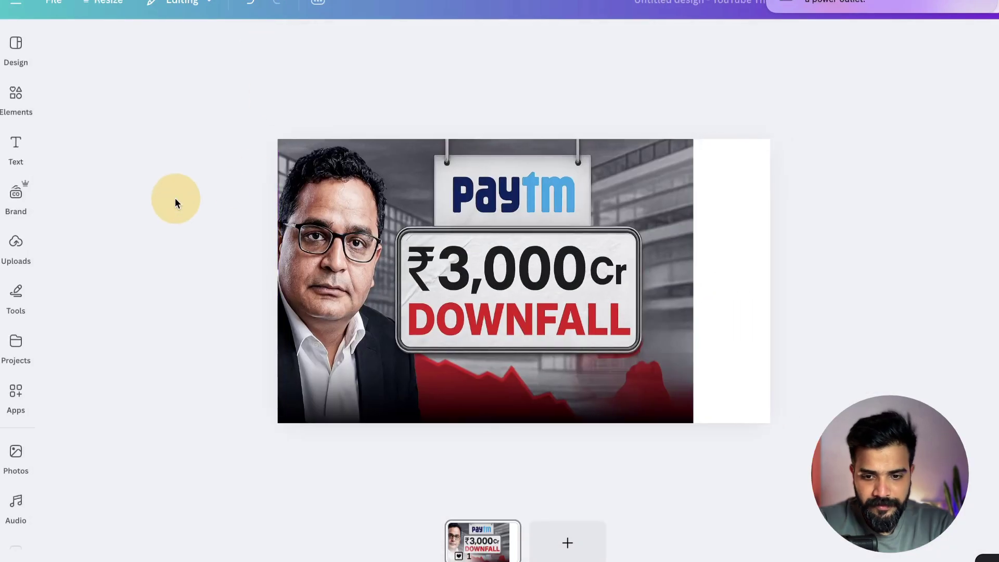
Step: Extend the image to the whole page with Magic Expand and keep the third of the four generated results
{"action": "left_click", "coordinate": [337, 213]}
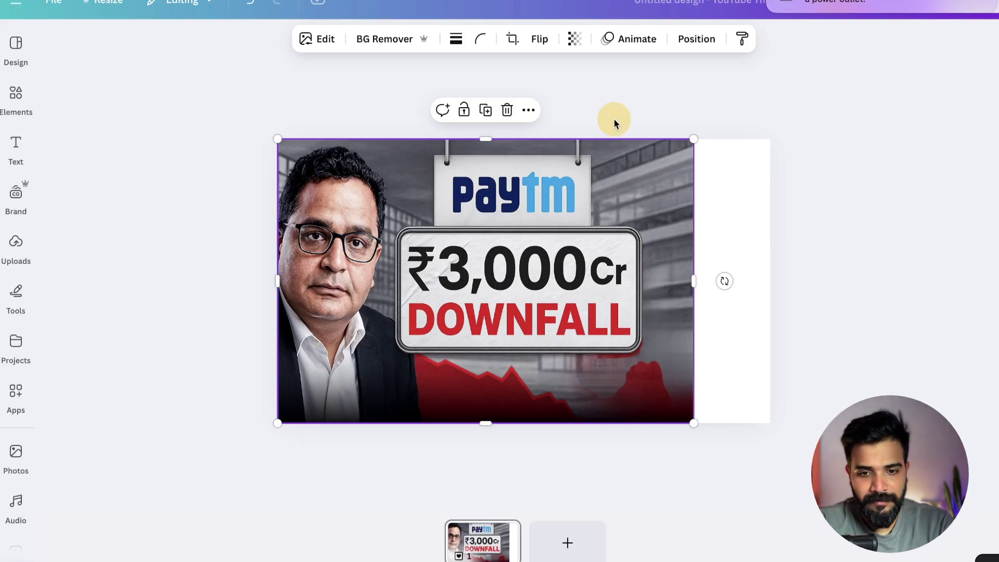
{"action": "left_click", "coordinate": [322, 39]}
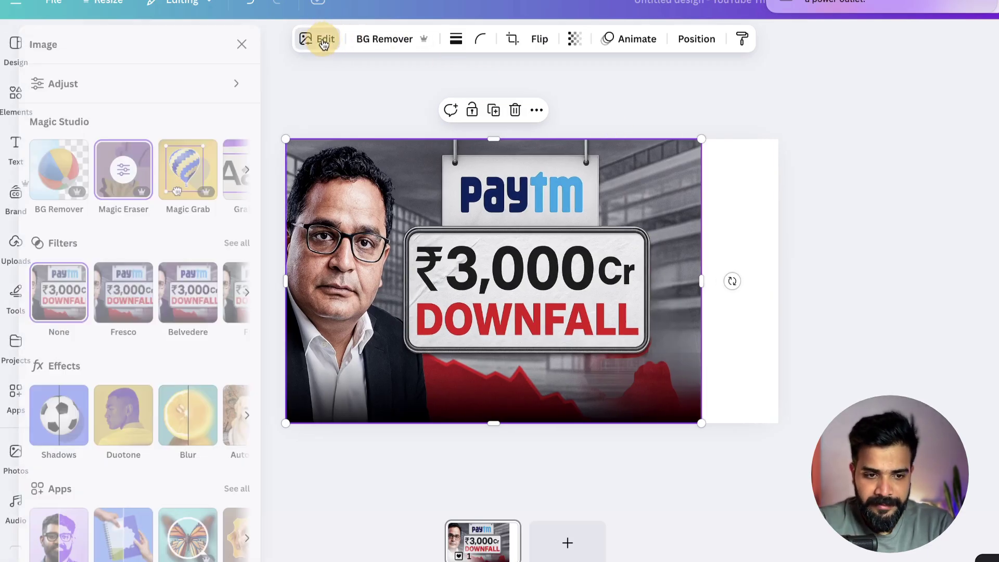
{"action": "scroll", "coordinate": [197, 287], "scroll_direction": "down", "scroll_amount": 1}
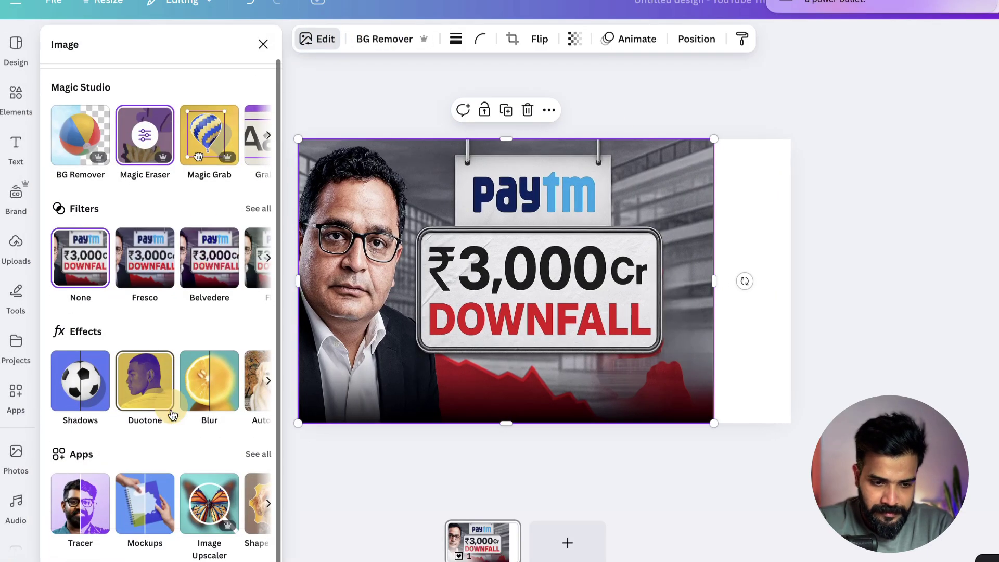
{"action": "scroll", "coordinate": [203, 124], "scroll_direction": "right", "scroll_amount": 1}
{"action": "scroll", "coordinate": [203, 124], "scroll_direction": "right", "scroll_amount": 2}
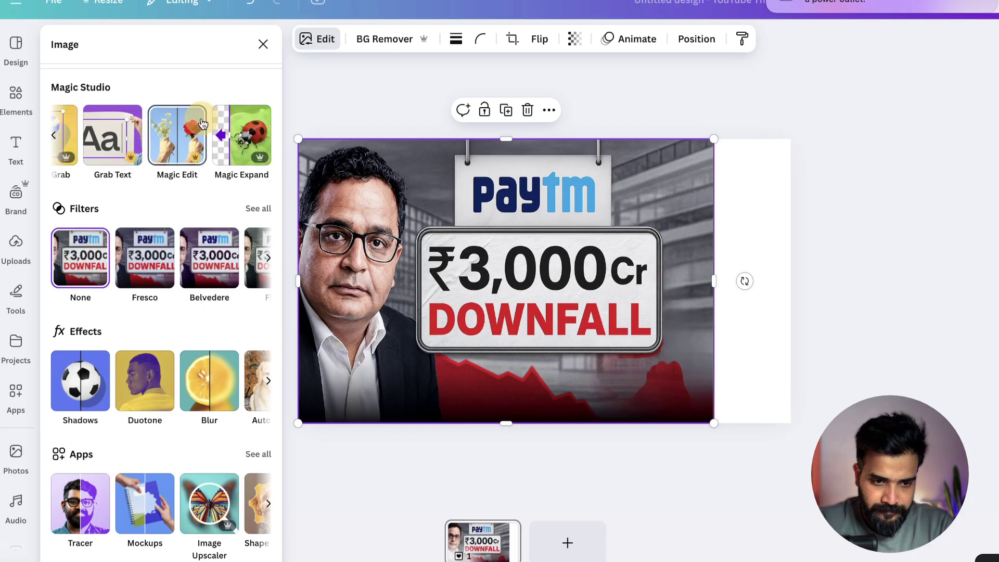
{"action": "left_click", "coordinate": [229, 140]}
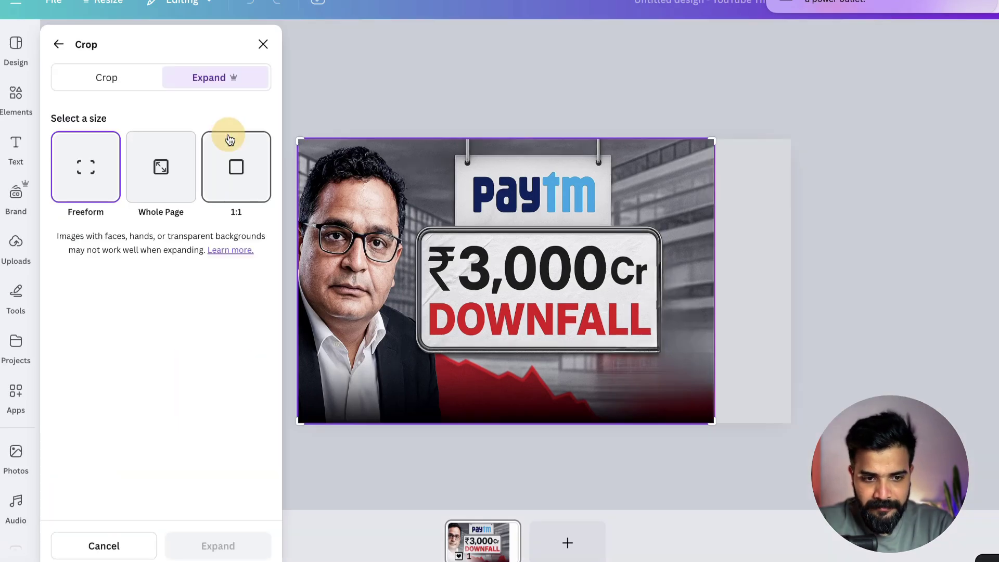
{"action": "left_click", "coordinate": [192, 182]}
{"action": "left_click", "coordinate": [218, 546]}
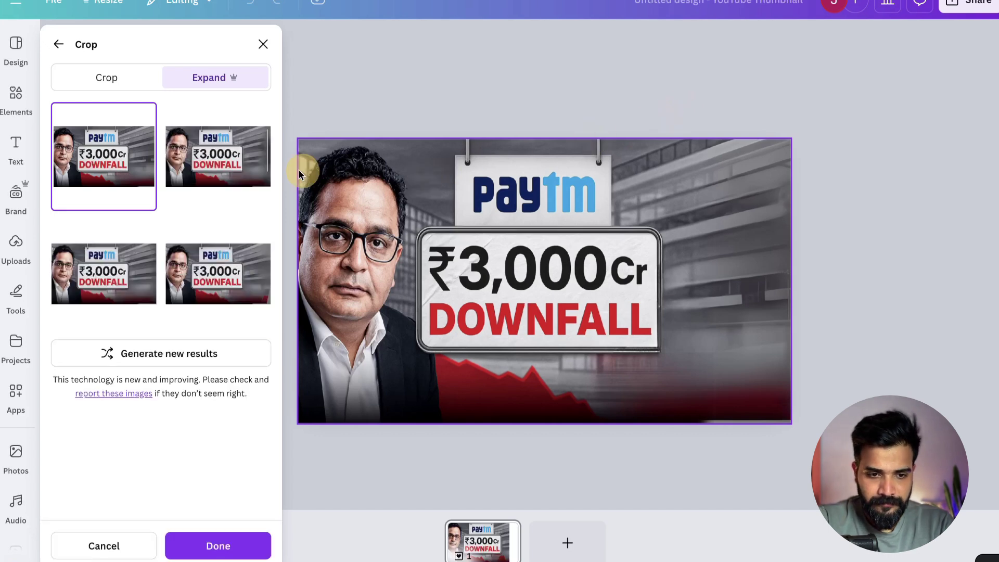
{"action": "left_click", "coordinate": [128, 281]}
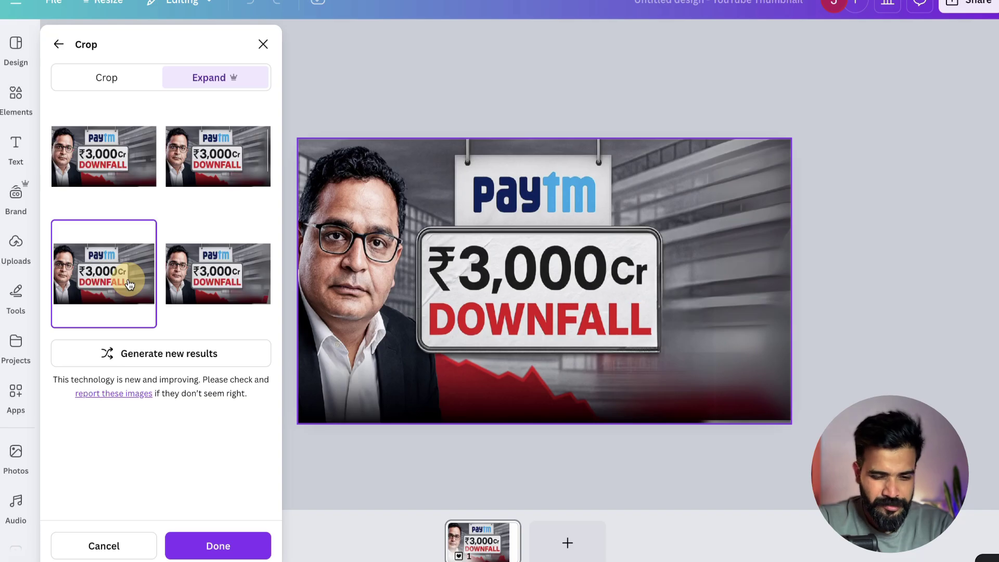
{"action": "left_click", "coordinate": [209, 545]}
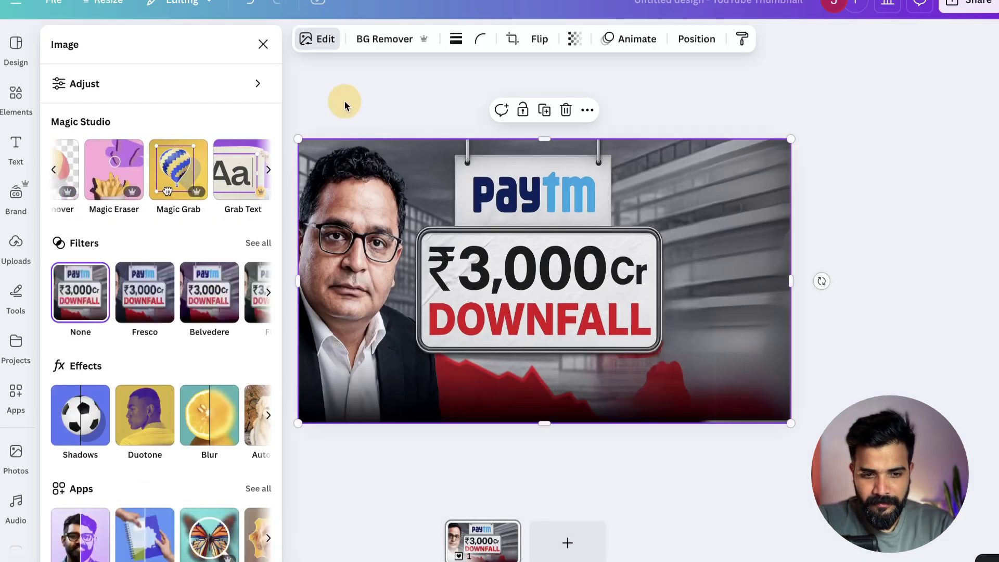
Step: Make a separate cutout of the hanging Paytm sign and place it exactly over the same sign in the full-page image
{"action": "left_click", "coordinate": [264, 45]}
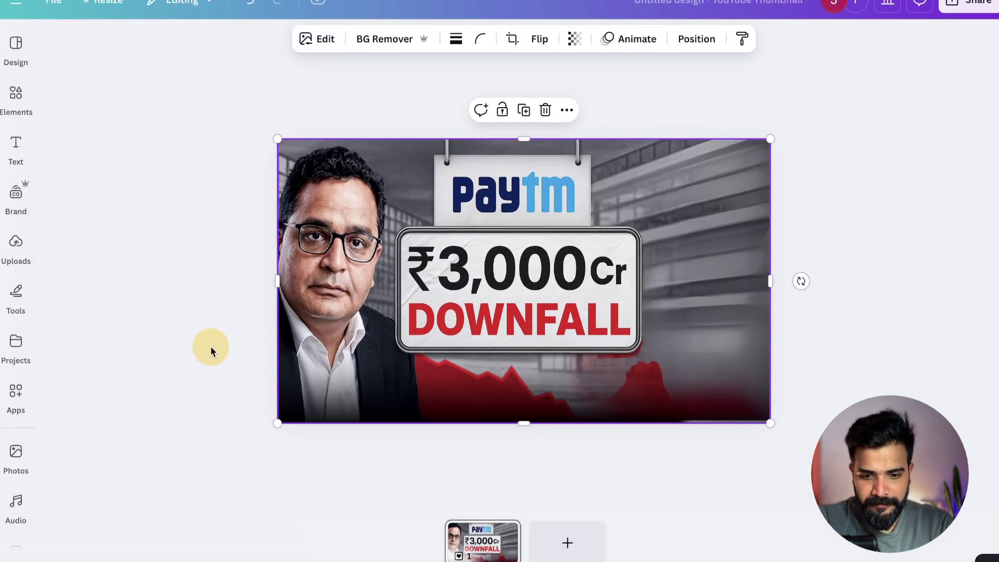
{"action": "left_click_drag", "start_coordinate": [551, 255], "coordinate": [855, 233]}
{"action": "left_click_drag", "start_coordinate": [711, 276], "coordinate": [422, 290]}
{"action": "left_click", "coordinate": [835, 244]}
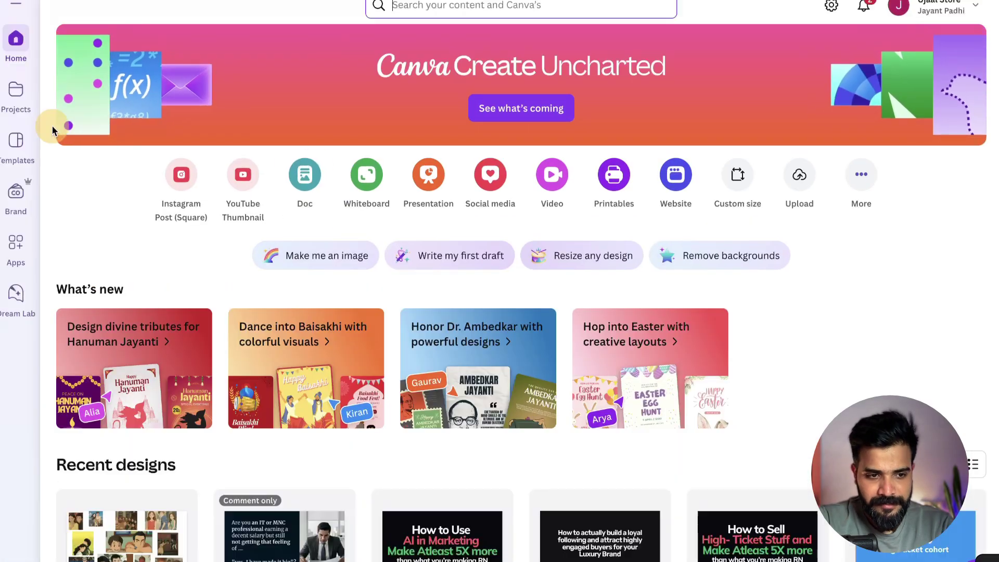
Step: Open the "thumbnail 2.0" design from the projects and pick up the creator's cutout portrait from page 5 for reuse
{"action": "left_click", "coordinate": [16, 99]}
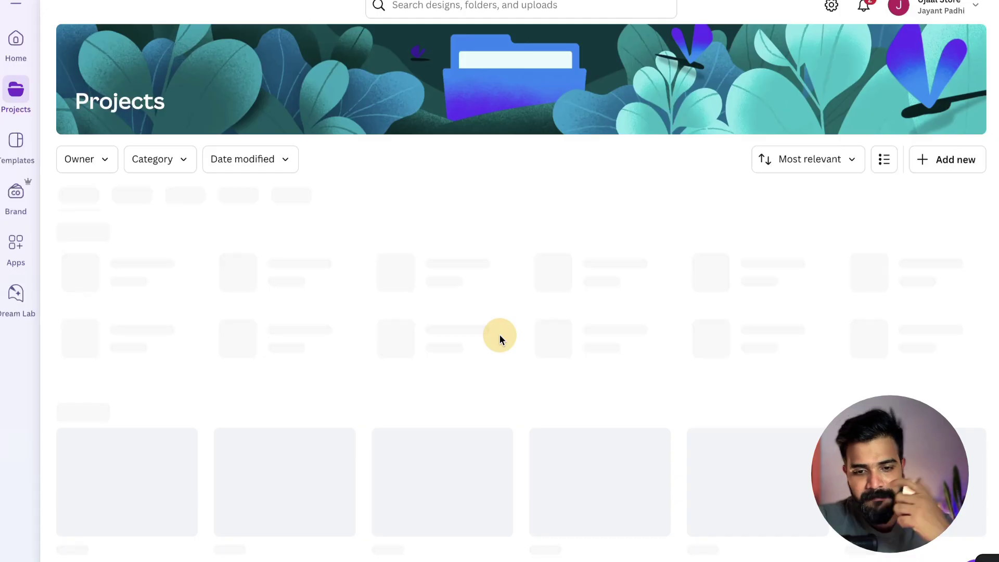
{"action": "scroll", "coordinate": [500, 338], "scroll_direction": "right", "scroll_amount": 10}
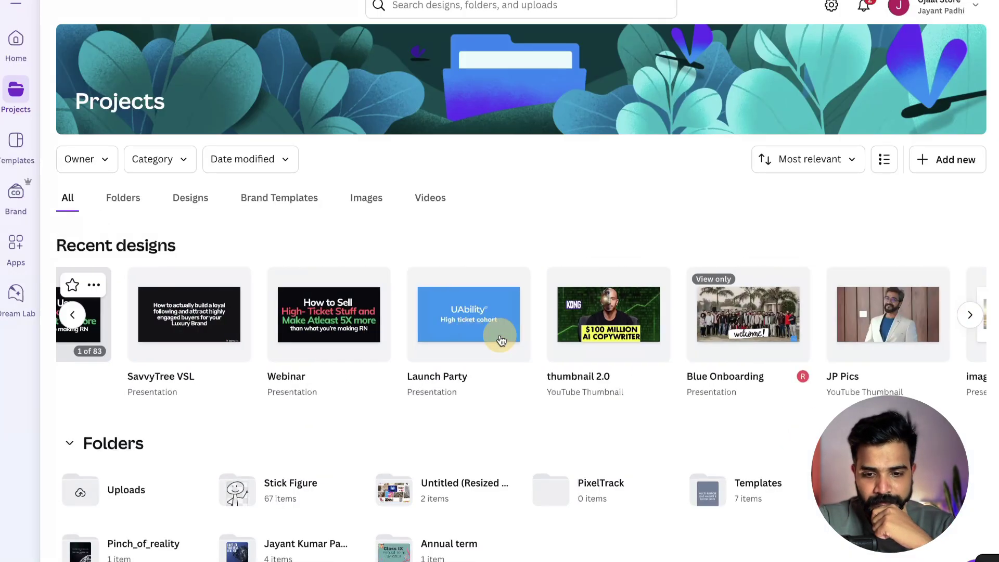
{"action": "scroll", "coordinate": [469, 338], "scroll_direction": "left", "scroll_amount": 2}
{"action": "left_click", "coordinate": [398, 333]}
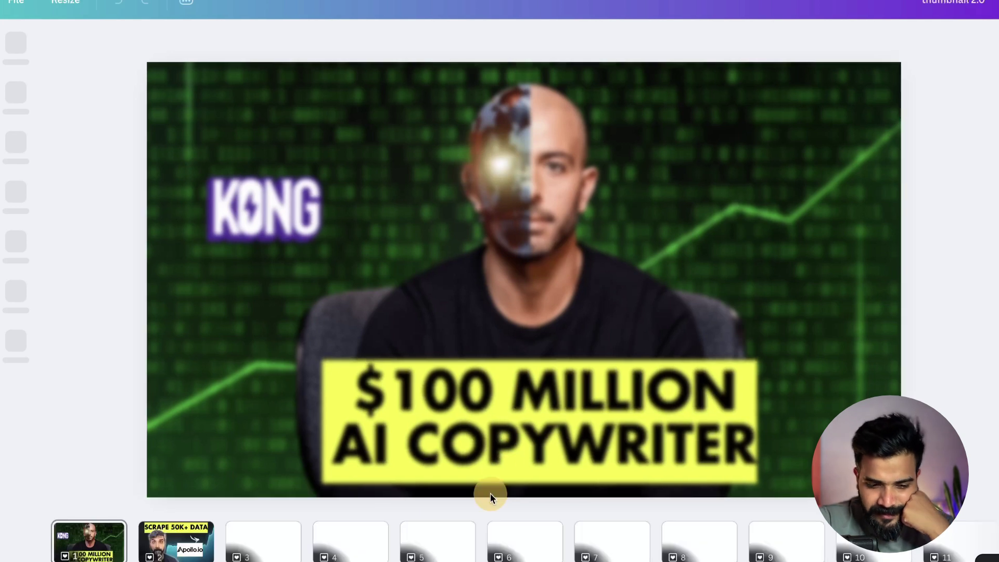
{"action": "scroll", "coordinate": [416, 541], "scroll_direction": "right", "scroll_amount": 1}
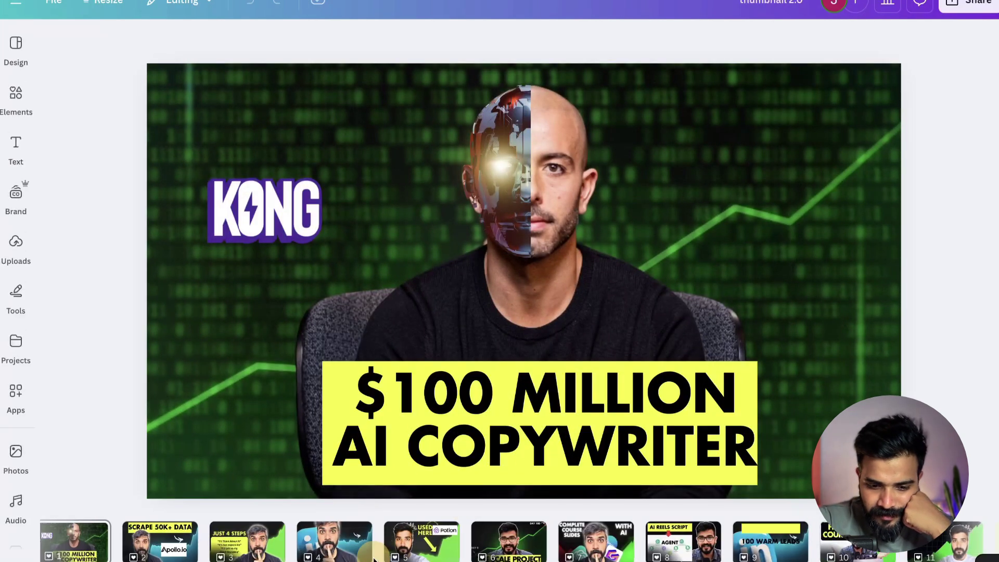
{"action": "left_click", "coordinate": [406, 553]}
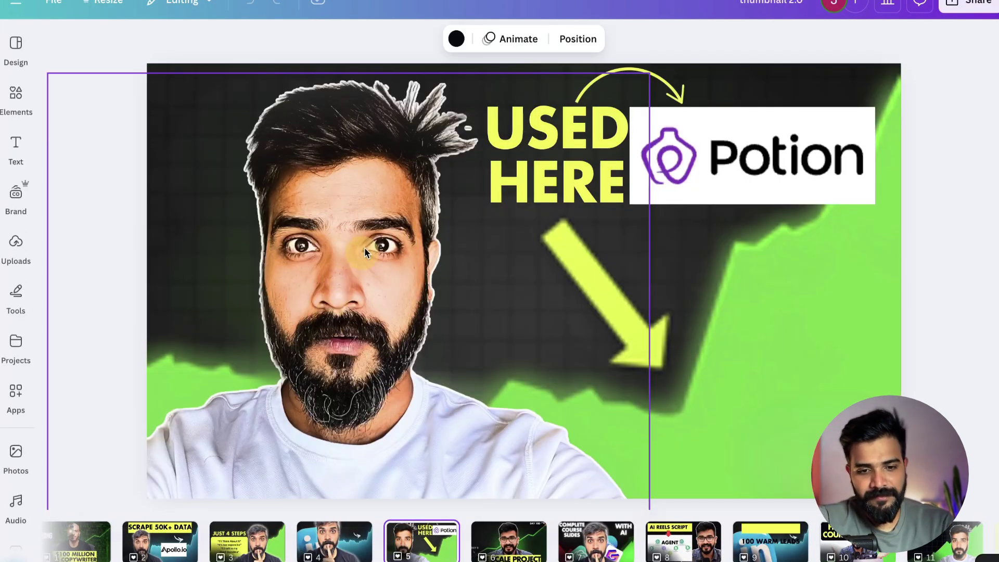
{"action": "left_click", "coordinate": [369, 242]}
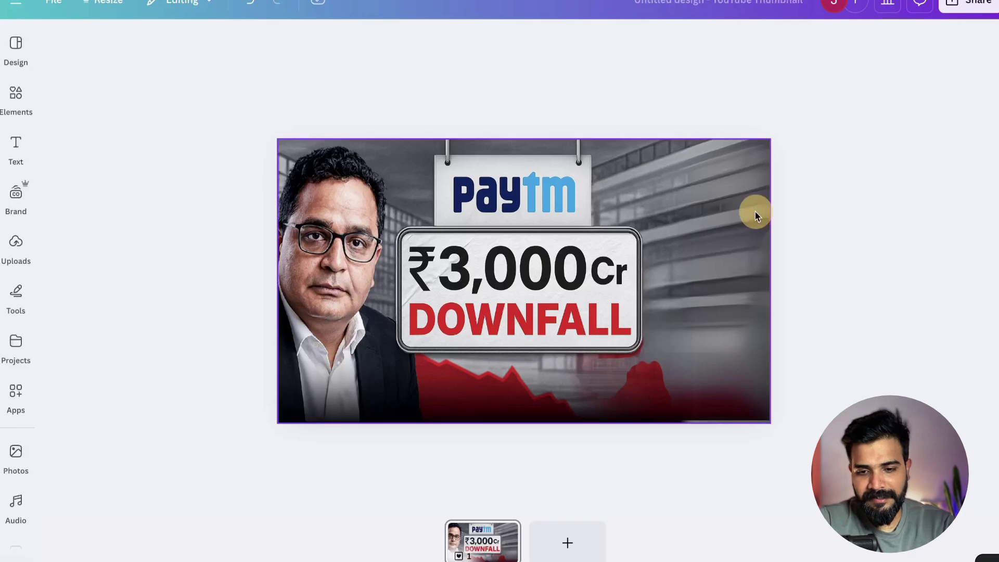
Step: Paste the portrait into the Paytm thumbnail, place it to the right of the sign and set its shadow effect to None
{"action": "key", "text": "ctrl+v"}
{"action": "left_click_drag", "start_coordinate": [622, 229], "coordinate": [780, 279]}
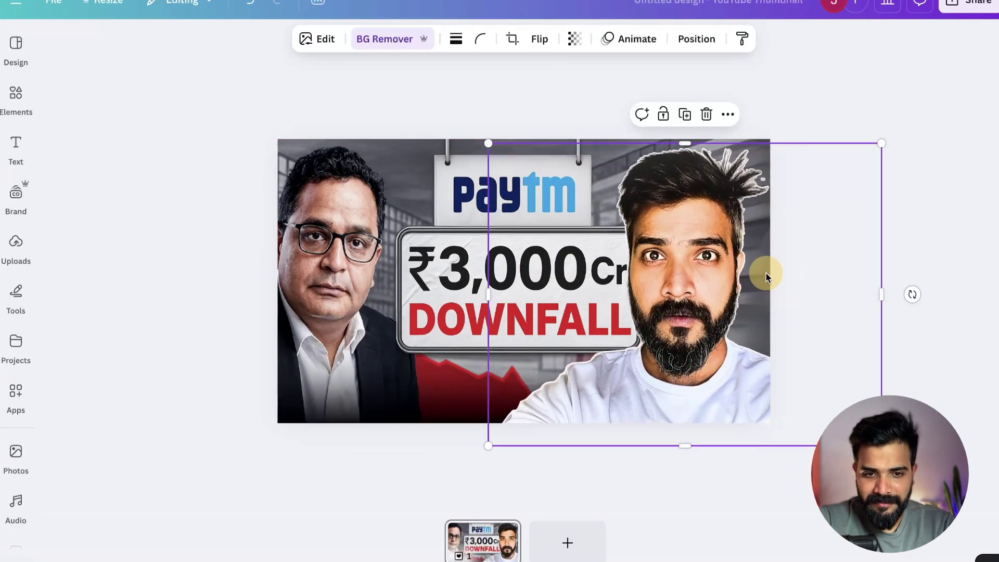
{"action": "left_click", "coordinate": [319, 45]}
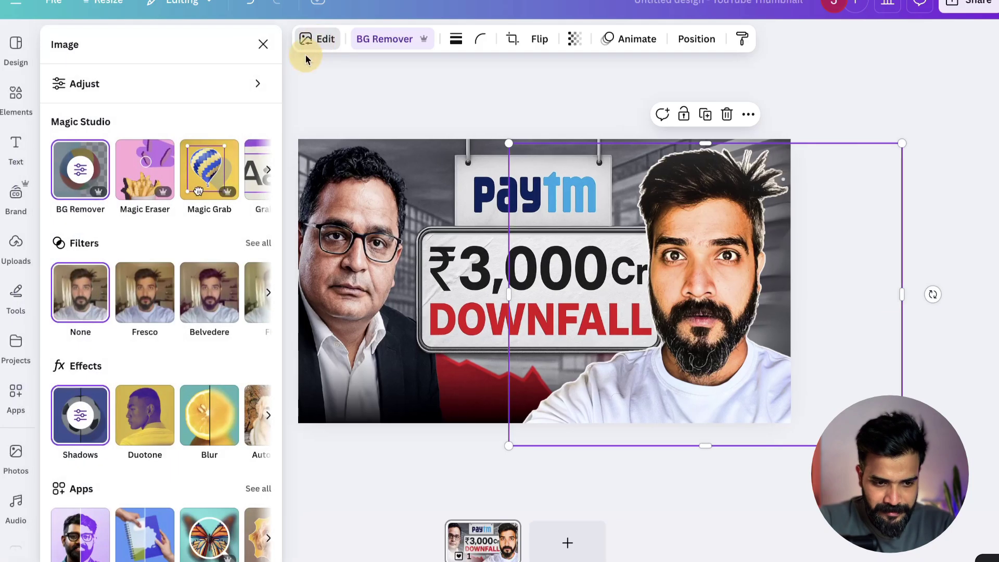
{"action": "left_click", "coordinate": [78, 436]}
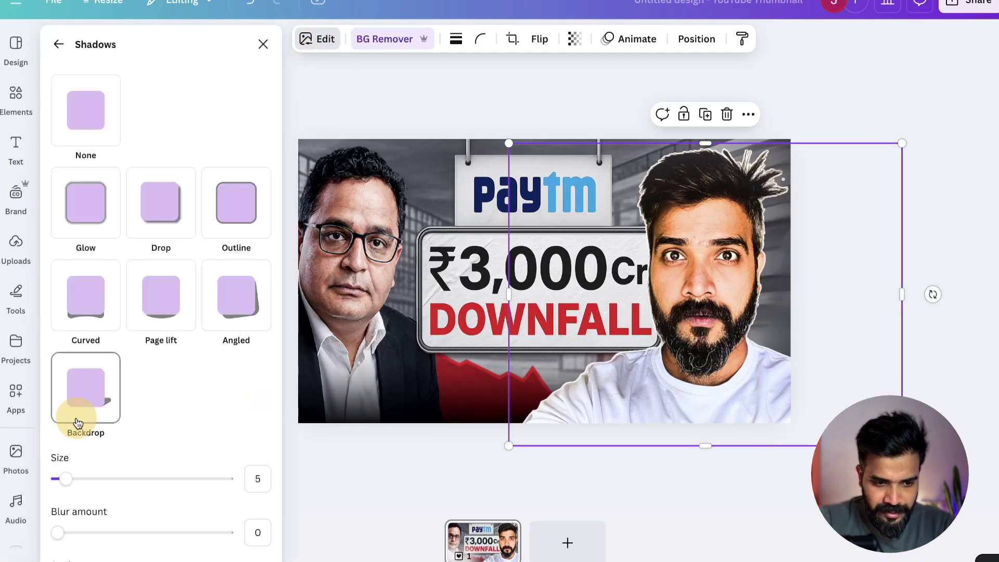
Step: Shrink the portrait to about 924 × 692 px and align its lower edge with the bottom of the page
{"action": "mouse_move", "coordinate": [704, 214]}
{"action": "left_mouse_down"}
{"action": "mouse_move", "coordinate": [717, 212]}
{"action": "mouse_move", "coordinate": [706, 208]}
{"action": "left_mouse_up"}
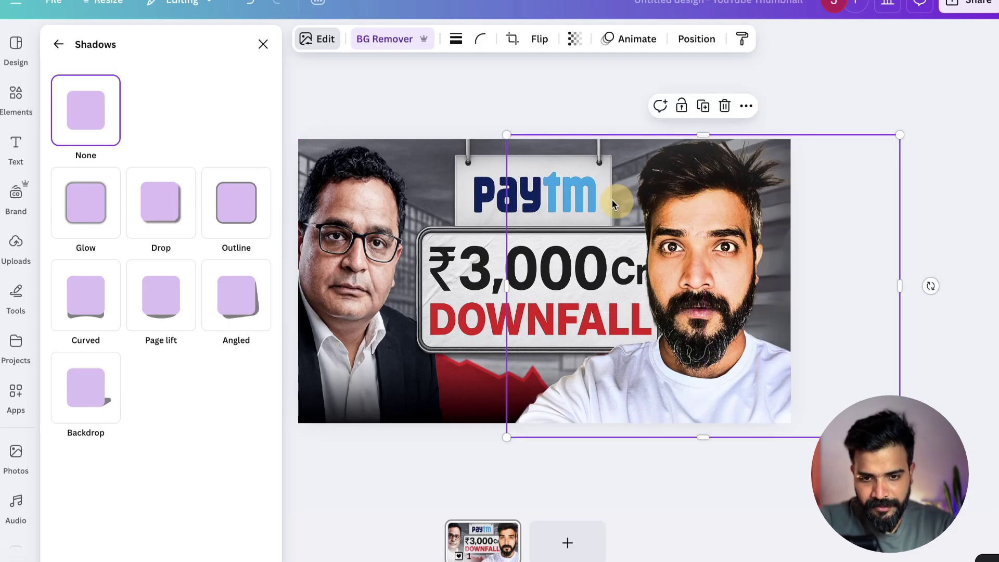
{"action": "left_click_drag", "start_coordinate": [501, 136], "coordinate": [544, 164]}
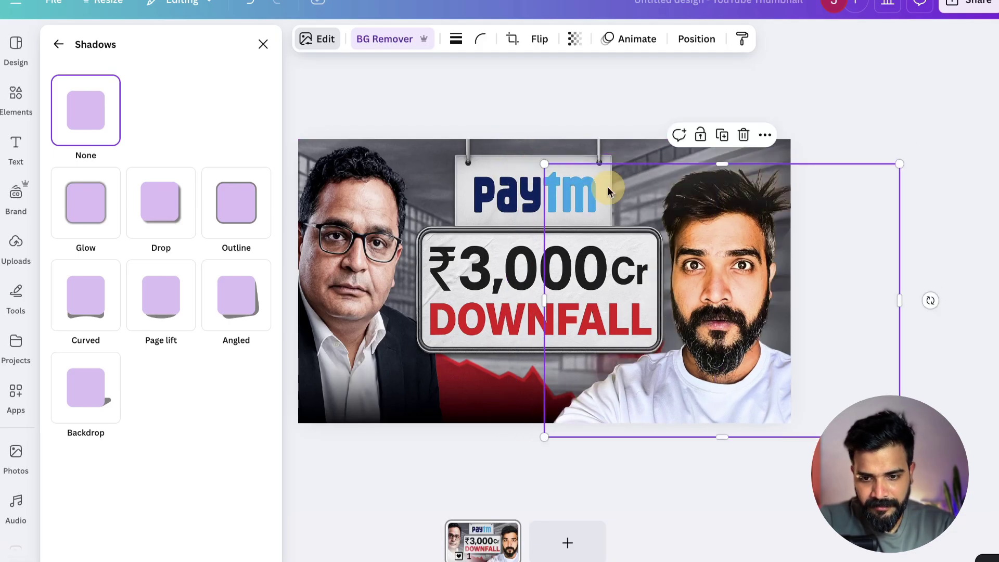
{"action": "left_click_drag", "start_coordinate": [719, 229], "coordinate": [719, 217]}
{"action": "left_click", "coordinate": [347, 234]}
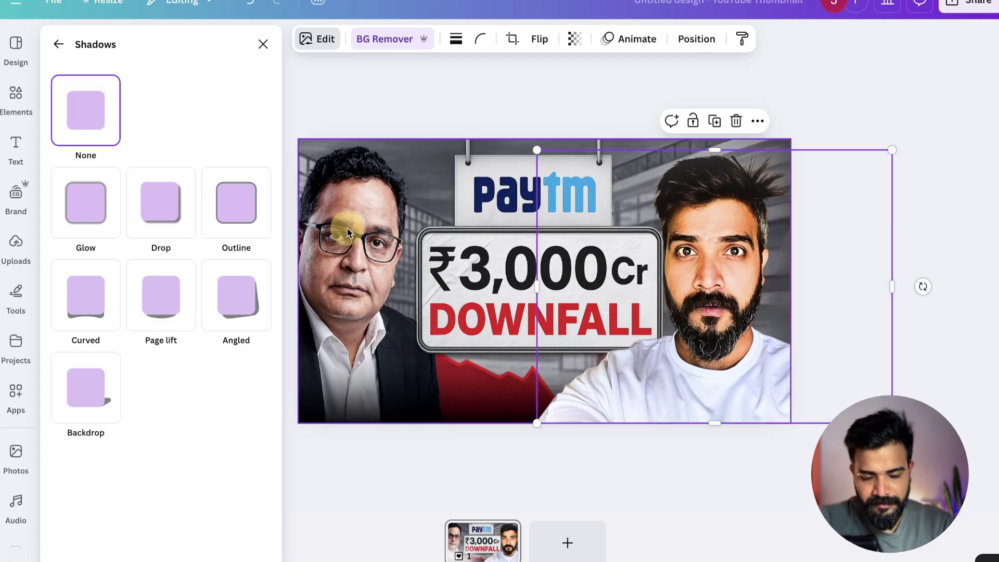
{"action": "left_click", "coordinate": [263, 44]}
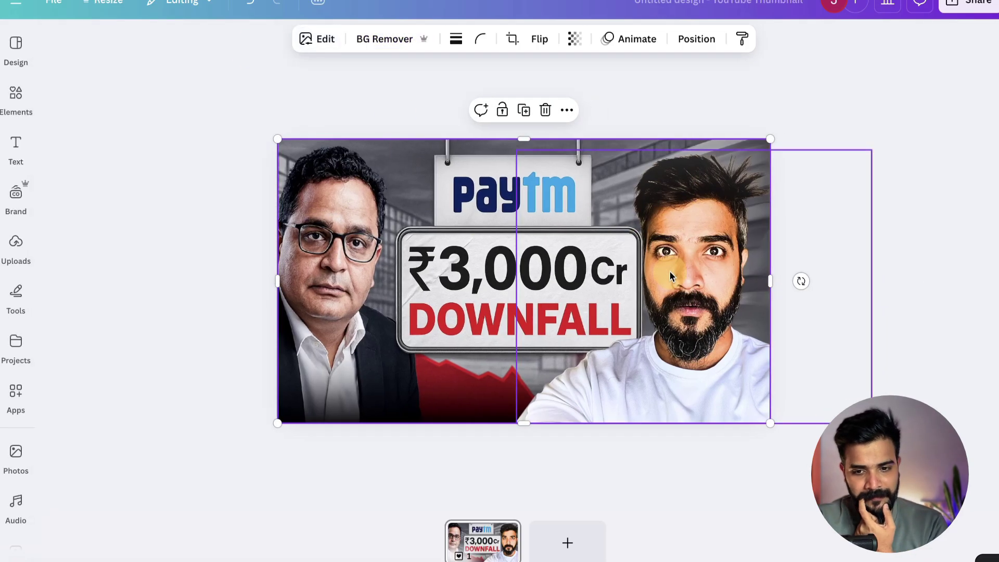
Step: Reorder the layers so the creator's portrait sits directly beneath the sign cutout and above the full-page image
{"action": "left_click", "coordinate": [701, 257]}
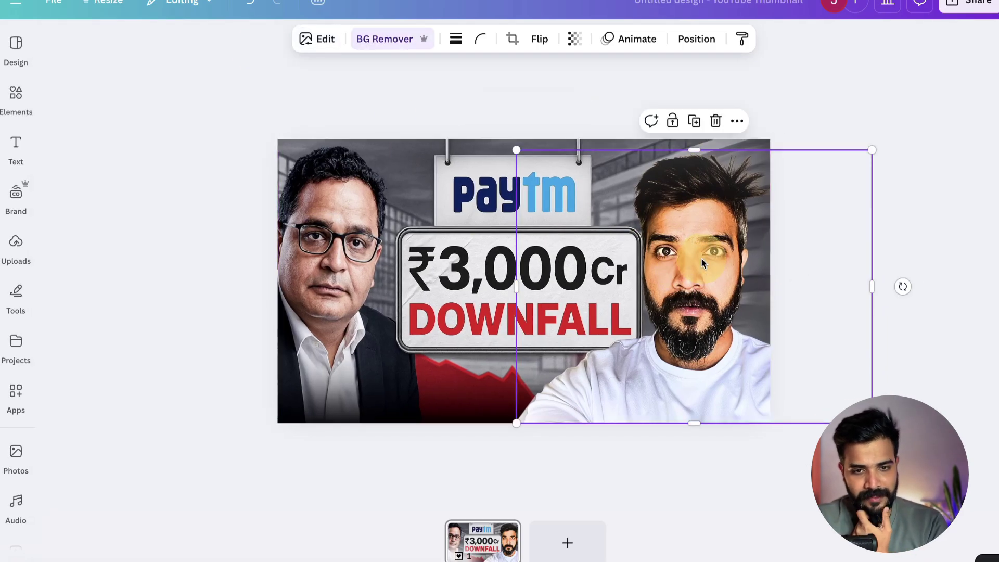
{"action": "left_click", "coordinate": [318, 40]}
{"action": "left_click", "coordinate": [263, 44]}
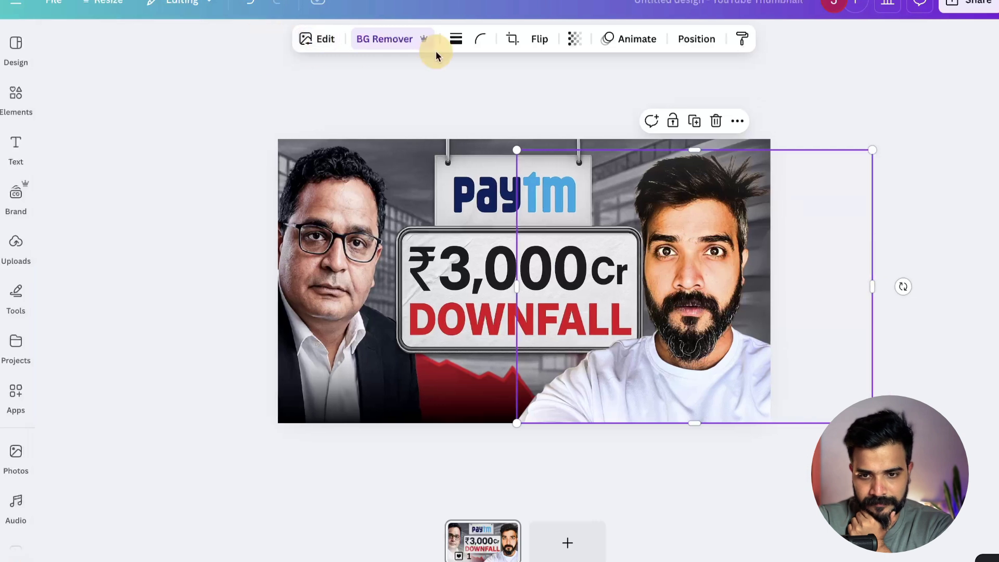
{"action": "left_click", "coordinate": [694, 41]}
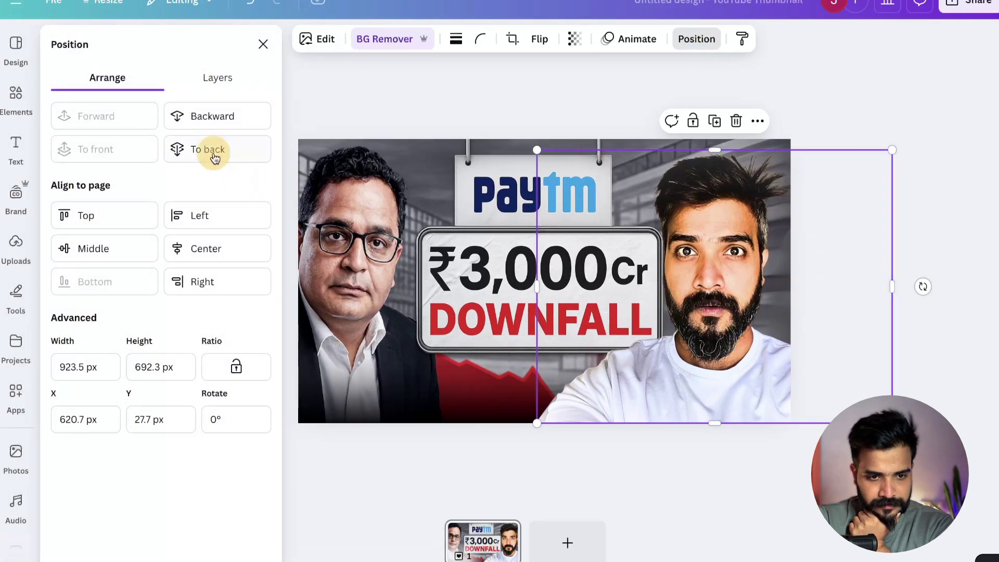
{"action": "left_click", "coordinate": [217, 79]}
{"action": "left_click_drag", "start_coordinate": [161, 167], "coordinate": [167, 225]}
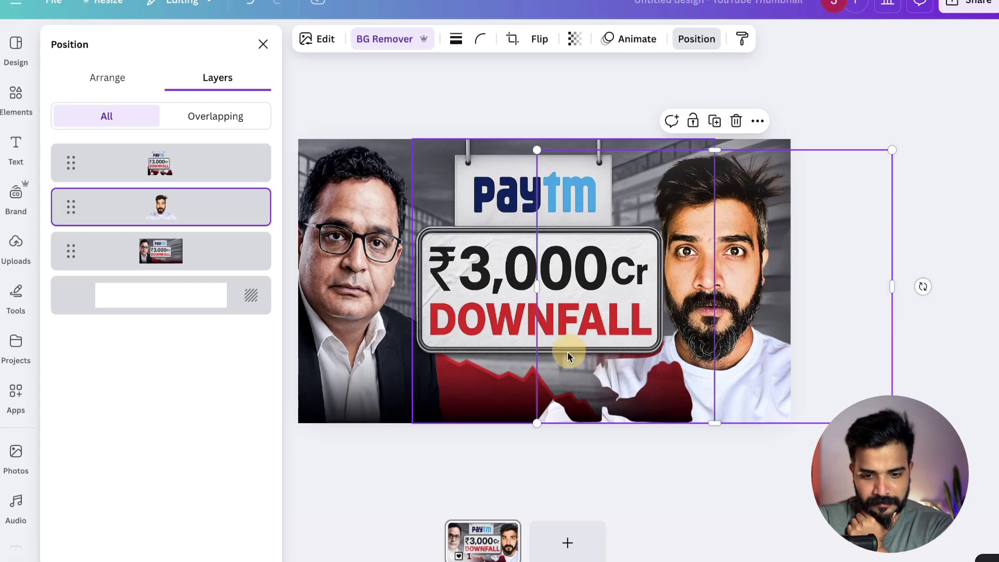
Step: Crop the sign cutout's right and bottom edges close to the DOWNFALL frame, to about 654 × 545 px, and nudge it slightly left
{"action": "left_click", "coordinate": [486, 390]}
{"action": "left_click_drag", "start_coordinate": [716, 283], "coordinate": [666, 297]}
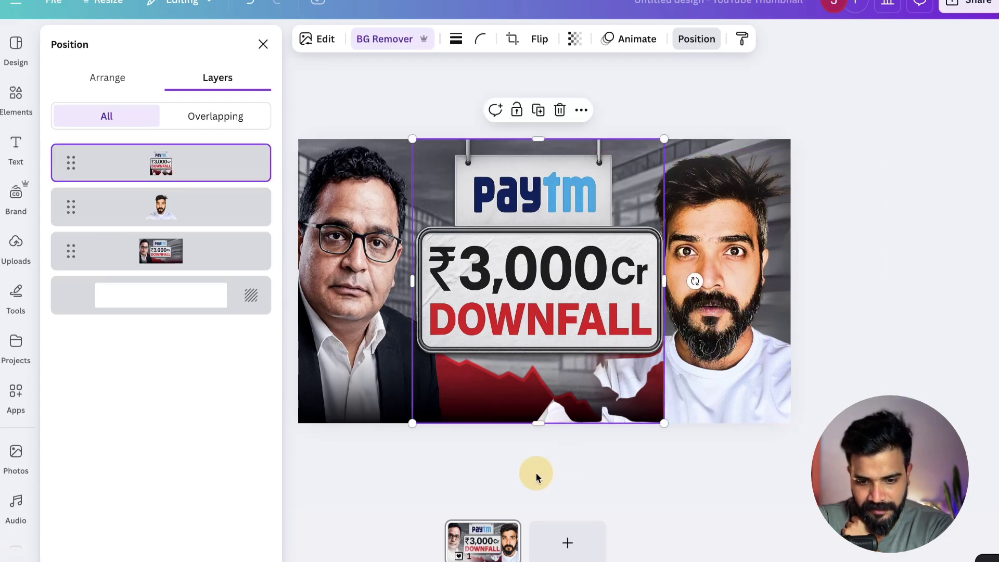
{"action": "left_click_drag", "start_coordinate": [542, 376], "coordinate": [541, 357]}
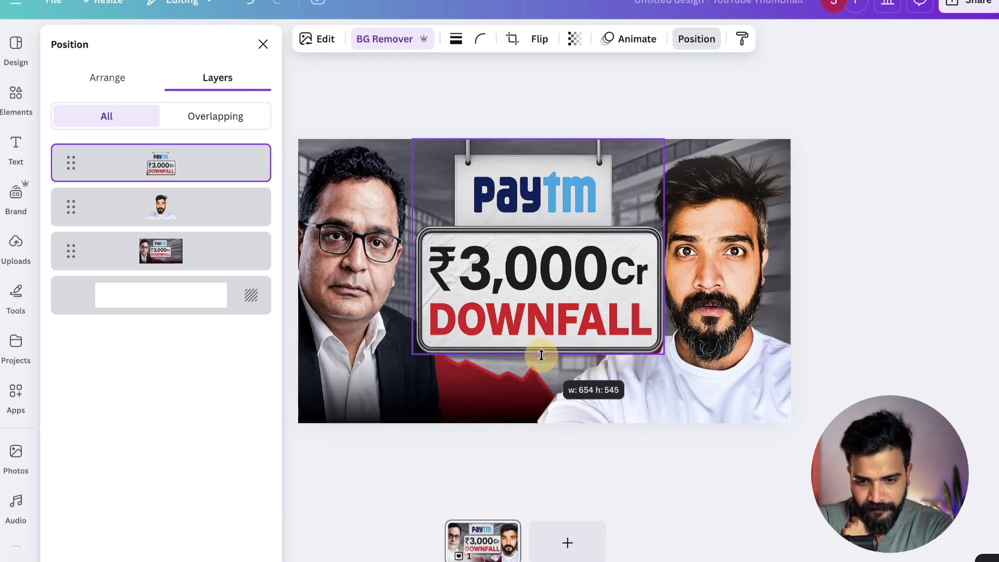
{"action": "left_click_drag", "start_coordinate": [541, 355], "coordinate": [541, 354]}
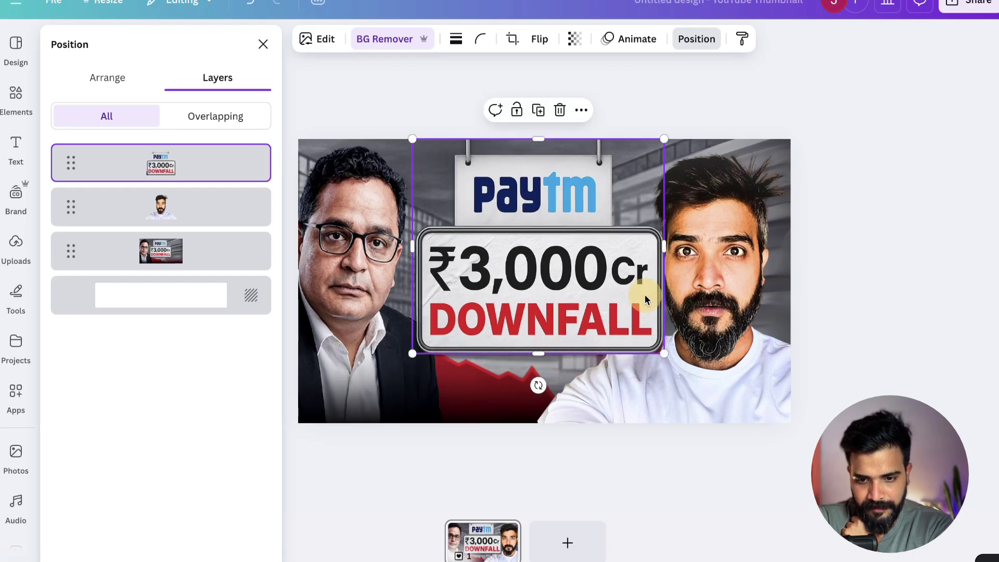
{"action": "left_click", "coordinate": [819, 178]}
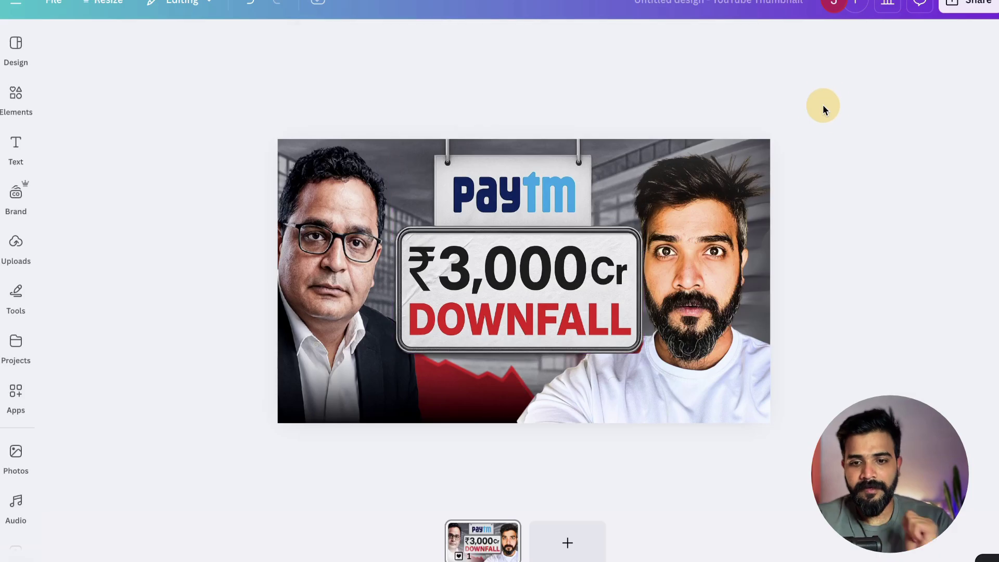
{"action": "left_click_drag", "start_coordinate": [484, 245], "coordinate": [483, 245]}
{"action": "left_click", "coordinate": [792, 157]}
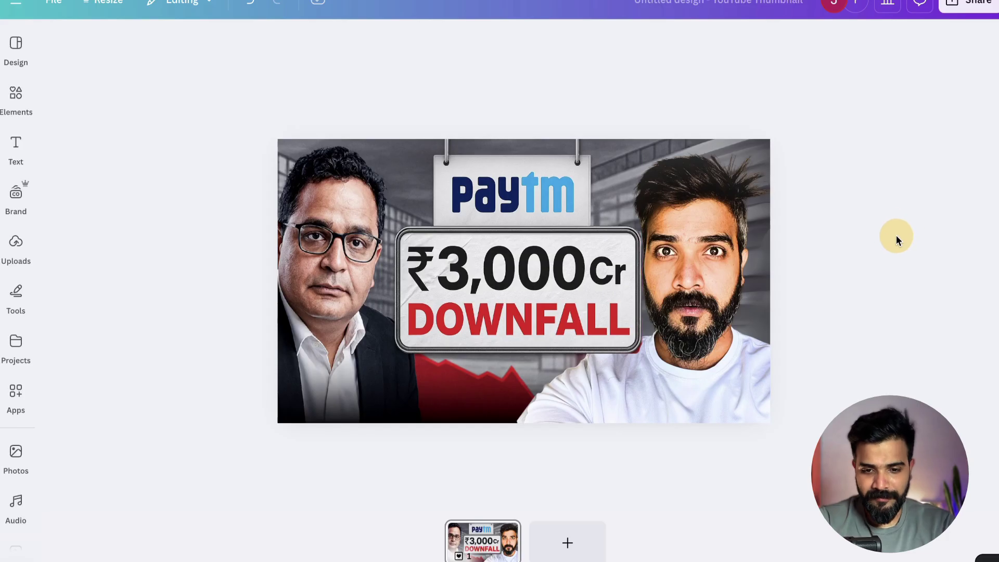
Step: Auto-adjust the colors of the creator's portrait and cool its temperature to -38
{"action": "key", "text": "ctrl+minus"}
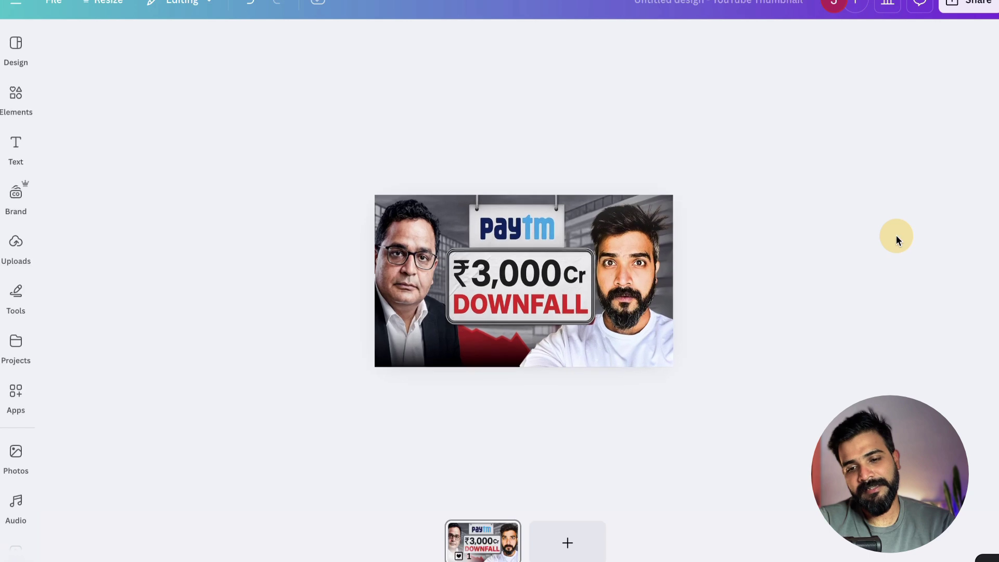
{"action": "left_click", "coordinate": [661, 254]}
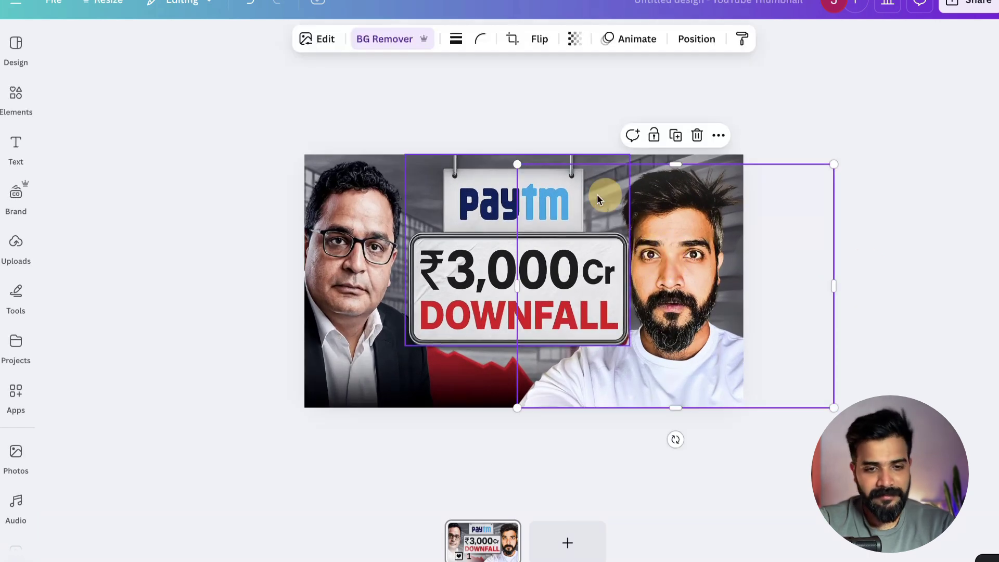
{"action": "left_click", "coordinate": [324, 39]}
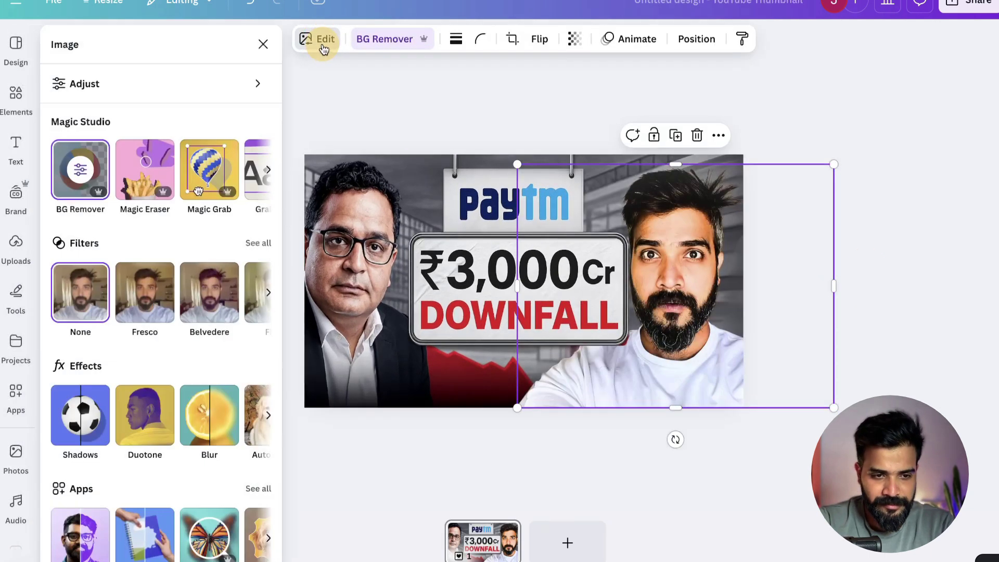
{"action": "left_click", "coordinate": [134, 86]}
{"action": "left_click", "coordinate": [156, 138]}
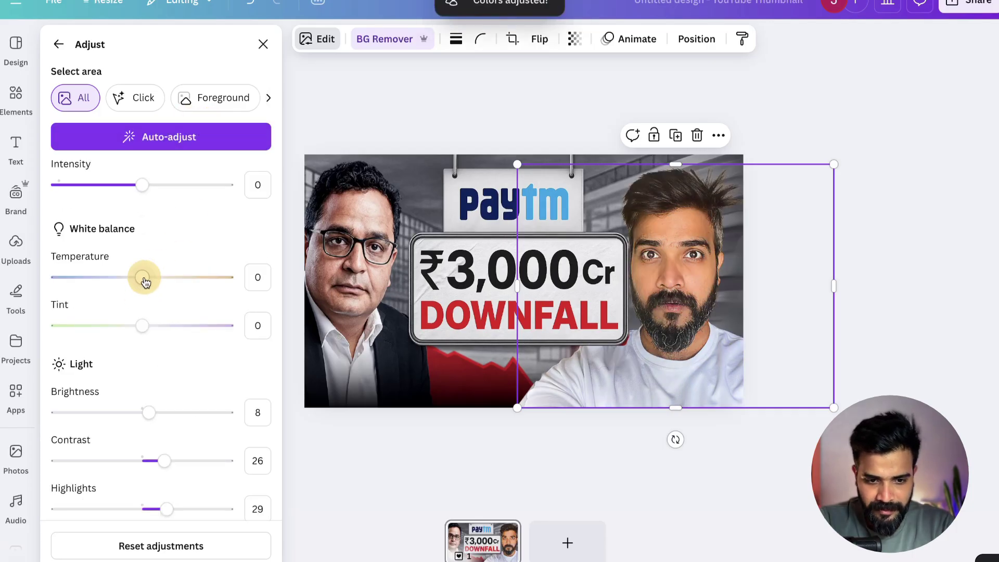
{"action": "left_click_drag", "start_coordinate": [141, 287], "coordinate": [121, 287]}
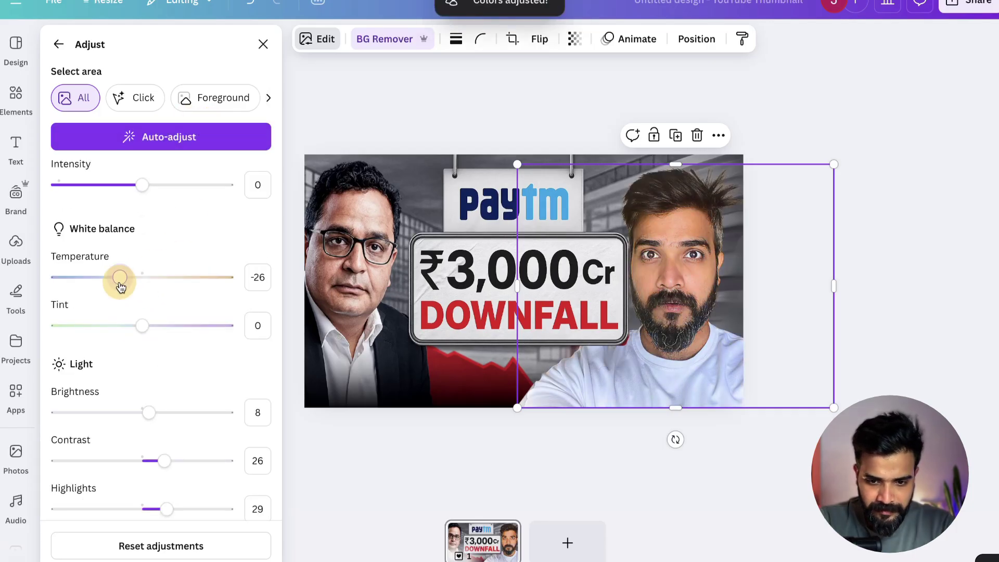
Step: Set the portrait's clarity to 100 and its sharpness to 11
{"action": "scroll", "coordinate": [138, 419], "scroll_direction": "down", "scroll_amount": 3}
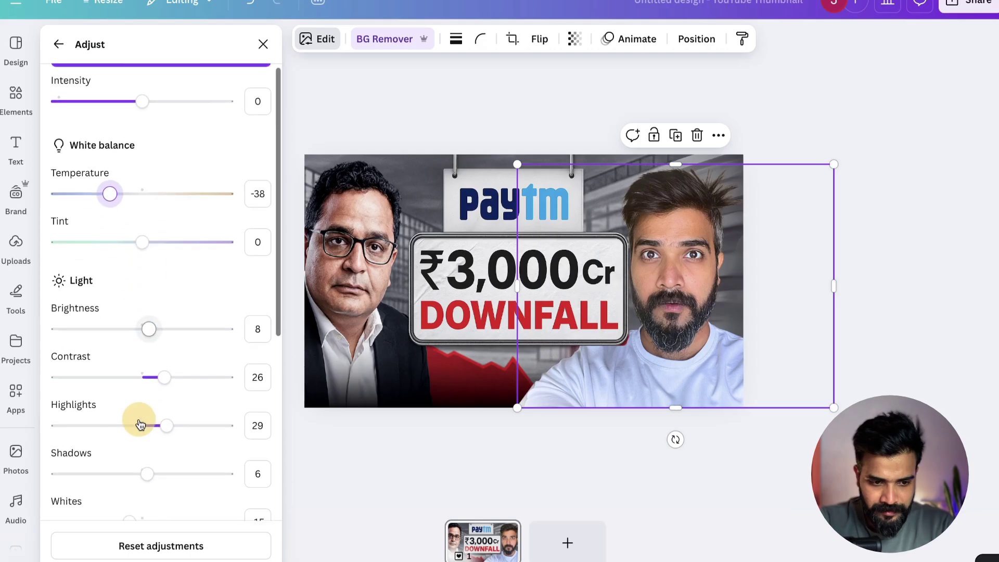
{"action": "scroll", "coordinate": [161, 443], "scroll_direction": "down", "scroll_amount": 7}
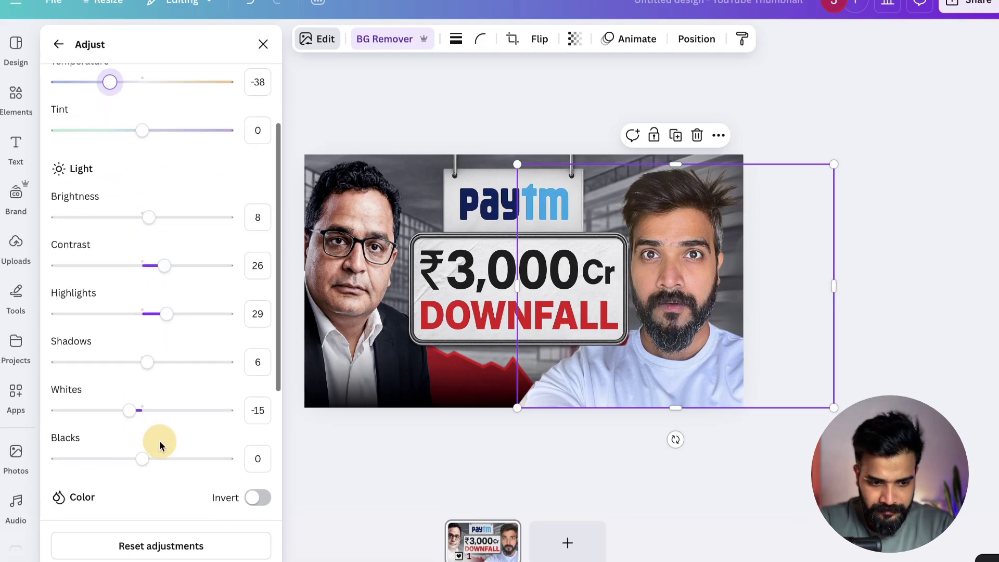
{"action": "scroll", "coordinate": [171, 388], "scroll_direction": "down", "scroll_amount": 1}
{"action": "left_click_drag", "start_coordinate": [143, 447], "coordinate": [211, 451]}
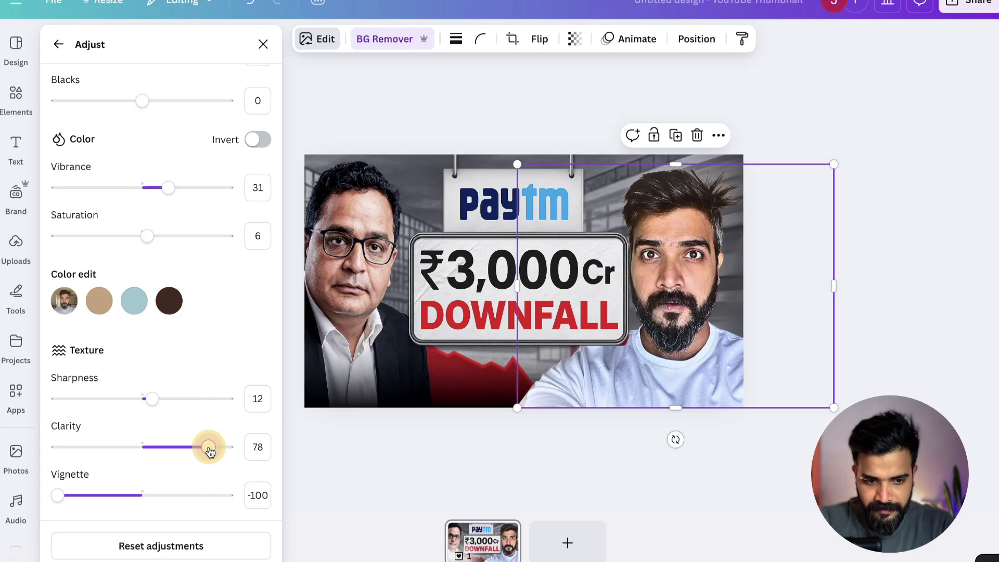
{"action": "scroll", "coordinate": [144, 320], "scroll_direction": "up", "scroll_amount": 2}
{"action": "scroll", "coordinate": [145, 321], "scroll_direction": "down", "scroll_amount": 2}
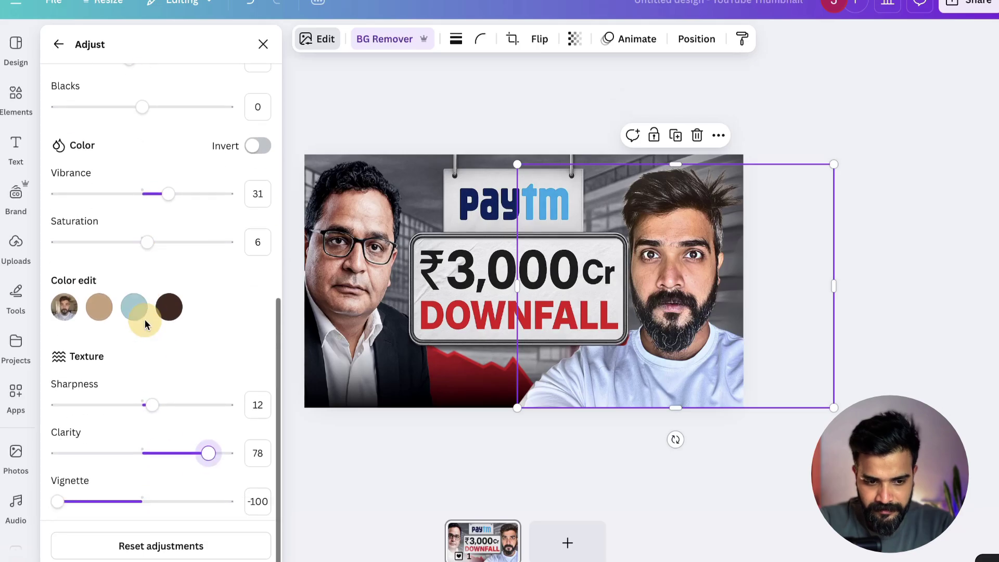
{"action": "left_click_drag", "start_coordinate": [152, 399], "coordinate": [156, 400]}
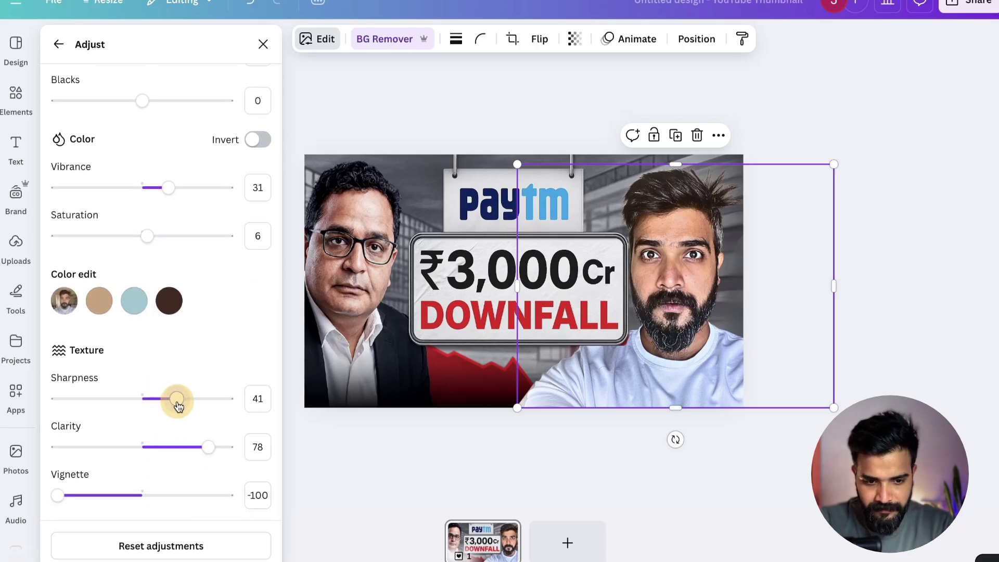
{"action": "left_click_drag", "start_coordinate": [208, 447], "coordinate": [270, 456]}
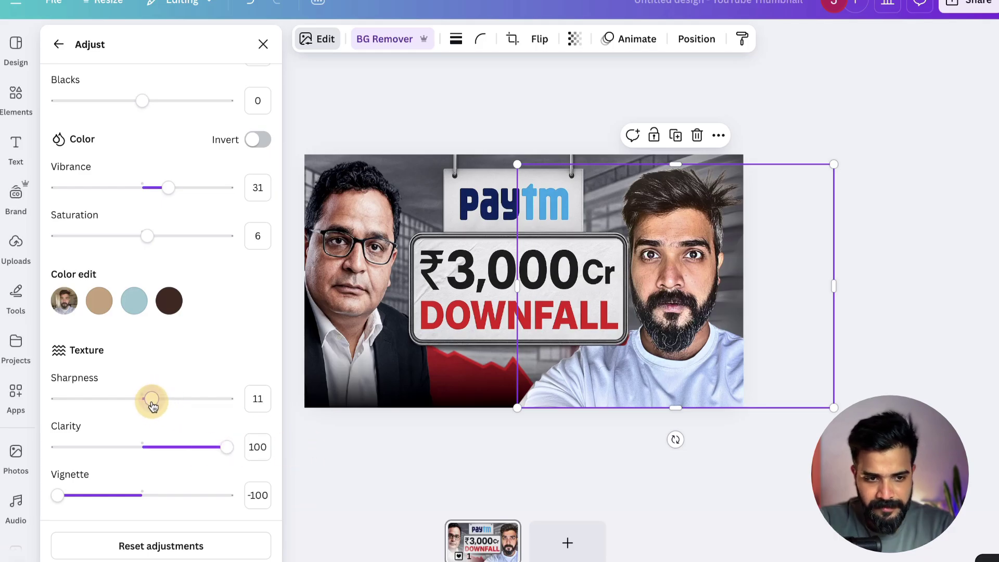
Step: Set the creator's portrait's blacks to -3 and its brightness to 0
{"action": "scroll", "coordinate": [152, 404], "scroll_direction": "up", "scroll_amount": 4}
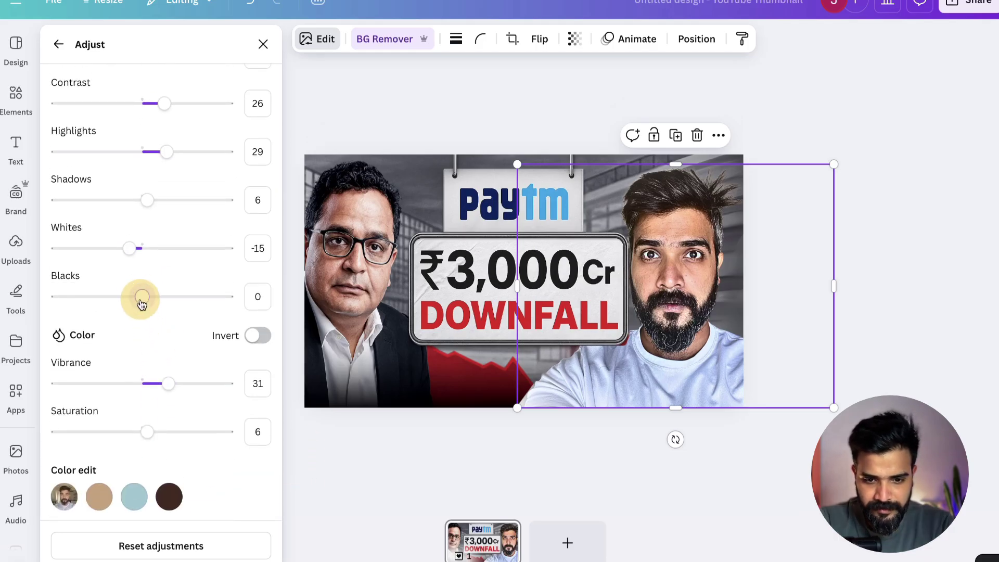
{"action": "mouse_move", "coordinate": [119, 301]}
{"action": "left_mouse_down"}
{"action": "mouse_move", "coordinate": [95, 298]}
{"action": "mouse_move", "coordinate": [137, 303]}
{"action": "left_mouse_up"}
{"action": "scroll", "coordinate": [143, 222], "scroll_direction": "up", "scroll_amount": 1}
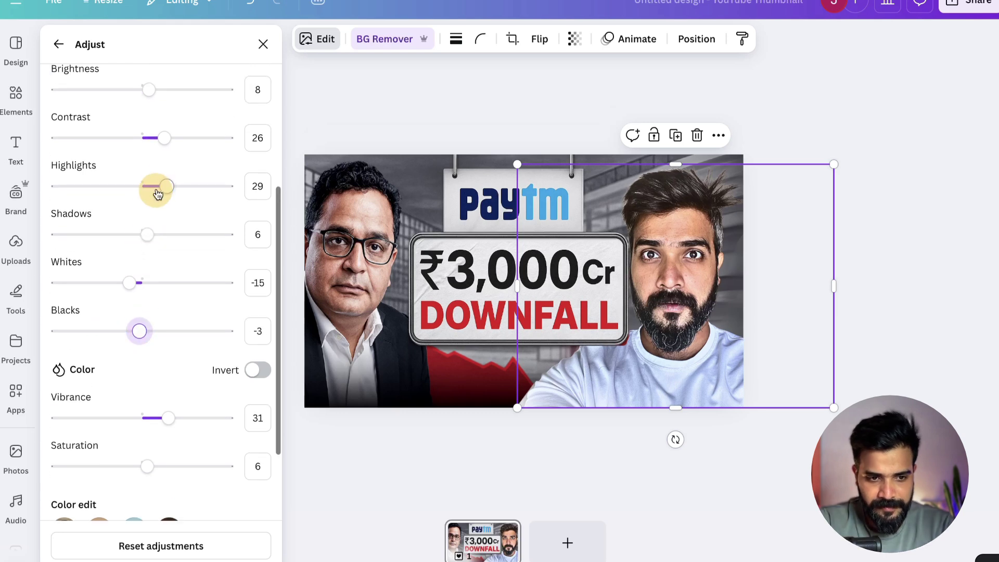
{"action": "left_click_drag", "start_coordinate": [151, 120], "coordinate": [141, 118]}
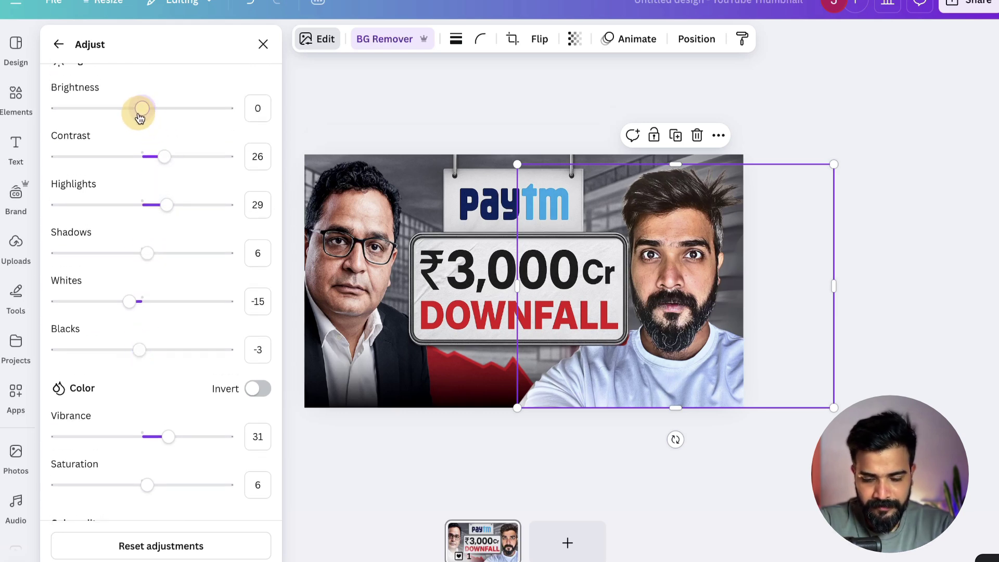
Step: Enlarge the creator's portrait slightly towards its upper-right corner and deselect it
{"action": "left_click", "coordinate": [838, 165]}
{"action": "left_click_drag", "start_coordinate": [835, 165], "coordinate": [841, 159]}
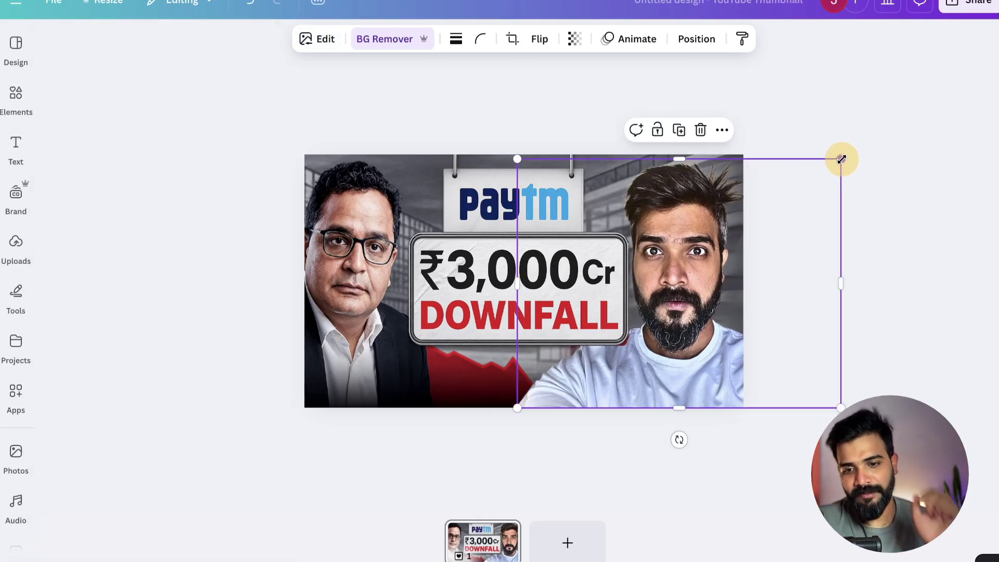
{"action": "left_click", "coordinate": [854, 104]}
{"action": "key", "text": "ctrl+minus"}
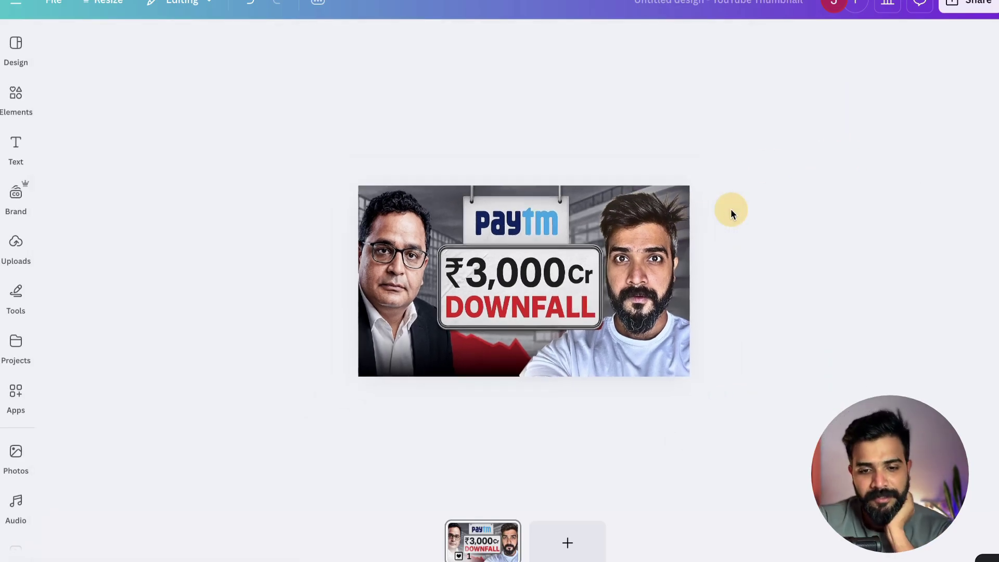
{"action": "key", "text": "ctrl+minus"}
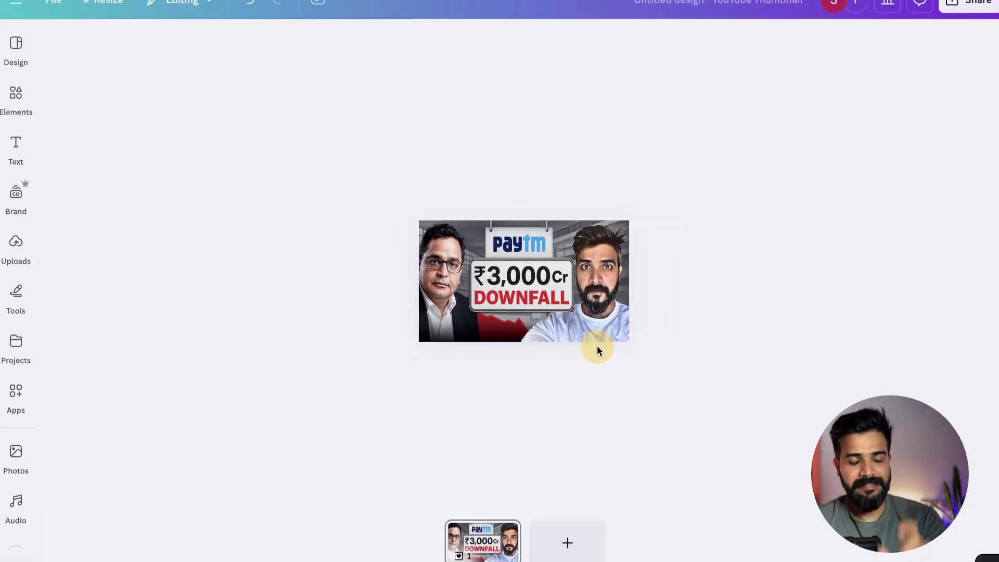
{"action": "key", "text": "ctrl+minus"}
{"action": "key", "text": "ctrl+plus"}
{"action": "key", "text": "ctrl+plus"}
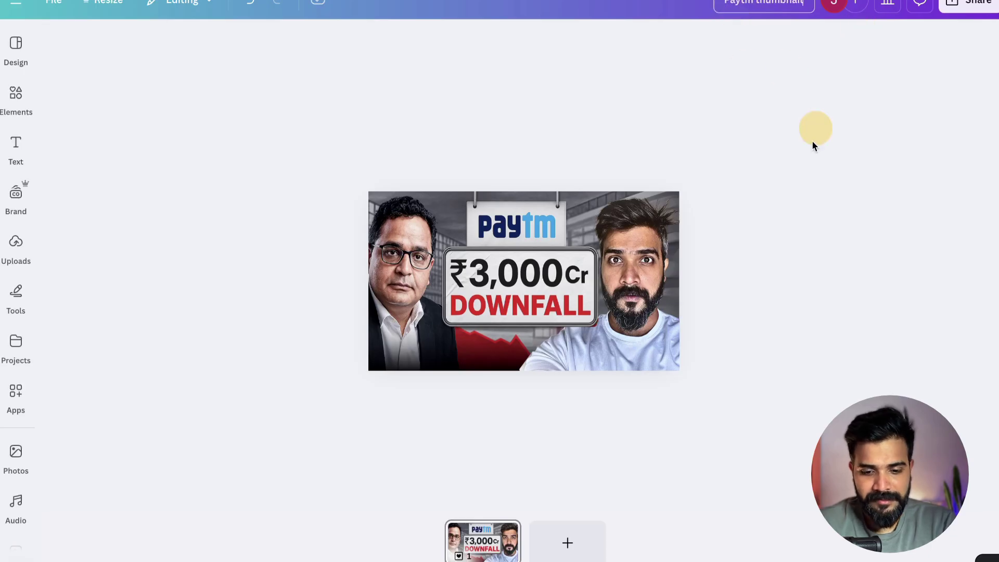
Step: Add a blank second page to the design, then switch to ChatGPT in Chrome and download the fiery 3000 CR Paytm image
{"action": "left_click", "coordinate": [552, 551]}
{"action": "left_click", "coordinate": [21, 76]}
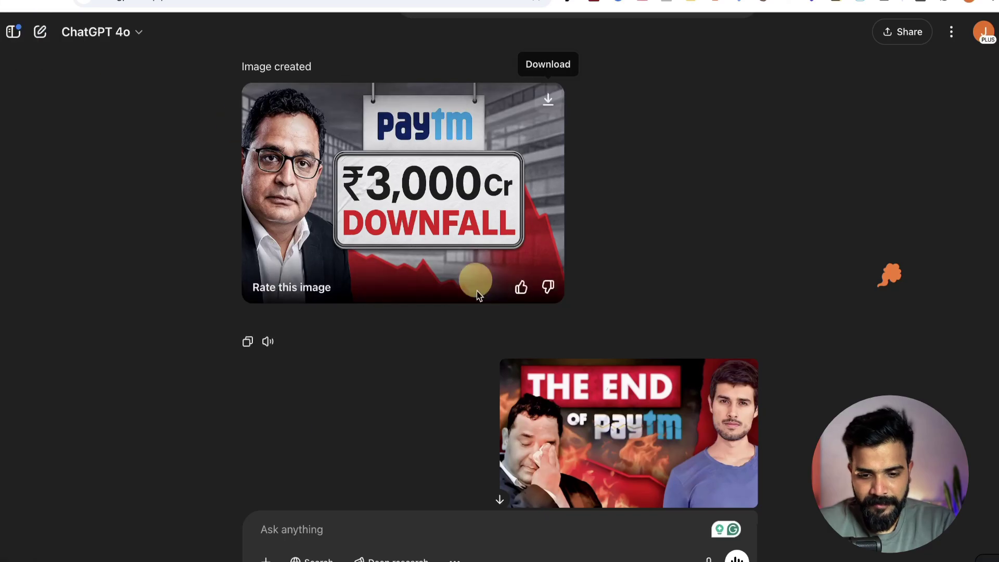
{"action": "scroll", "coordinate": [464, 401], "scroll_direction": "up", "scroll_amount": 5}
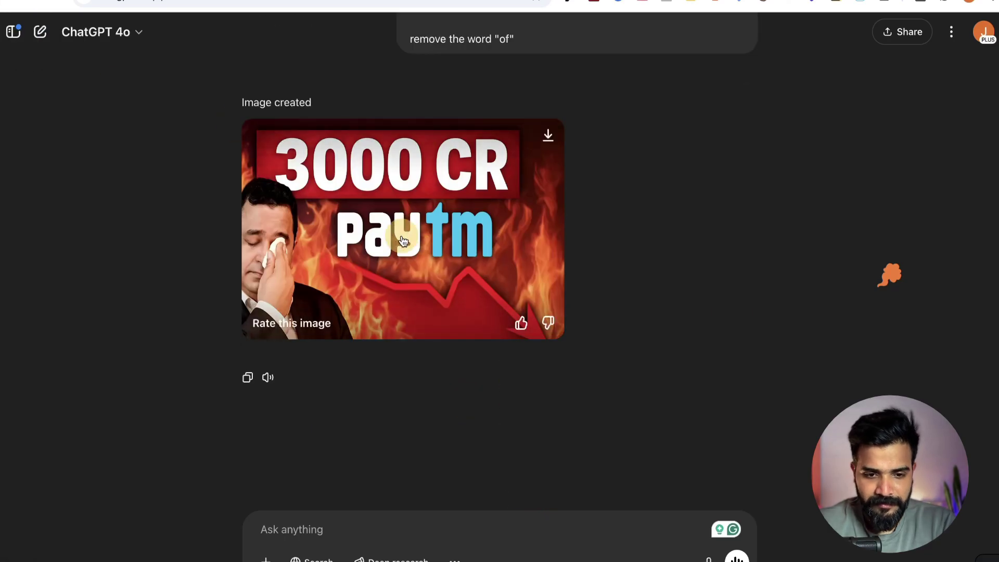
{"action": "scroll", "coordinate": [408, 237], "scroll_direction": "up", "scroll_amount": 5}
{"action": "scroll", "coordinate": [401, 236], "scroll_direction": "up", "scroll_amount": 3}
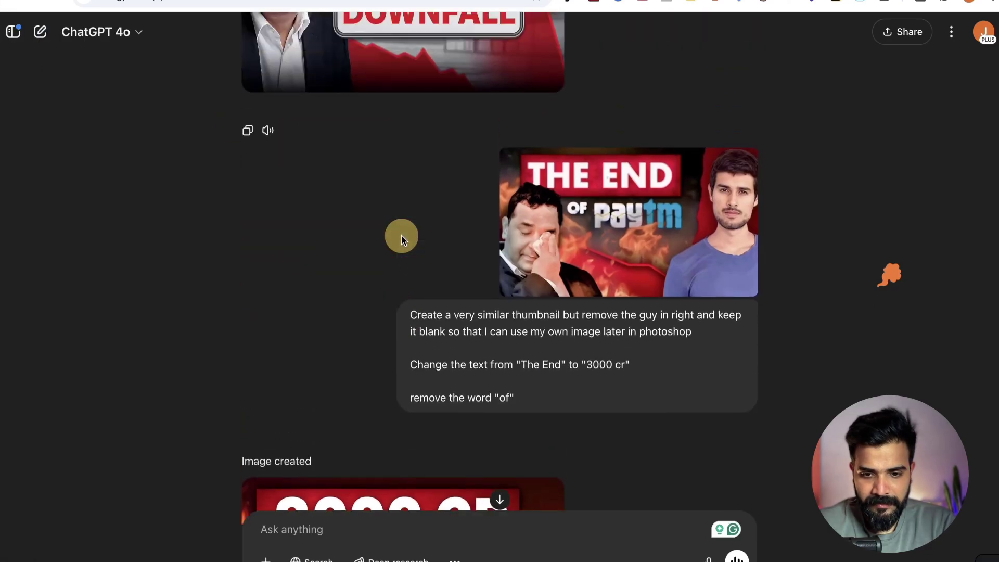
{"action": "scroll", "coordinate": [401, 235], "scroll_direction": "down", "scroll_amount": 6}
{"action": "scroll", "coordinate": [401, 237], "scroll_direction": "up", "scroll_amount": 3}
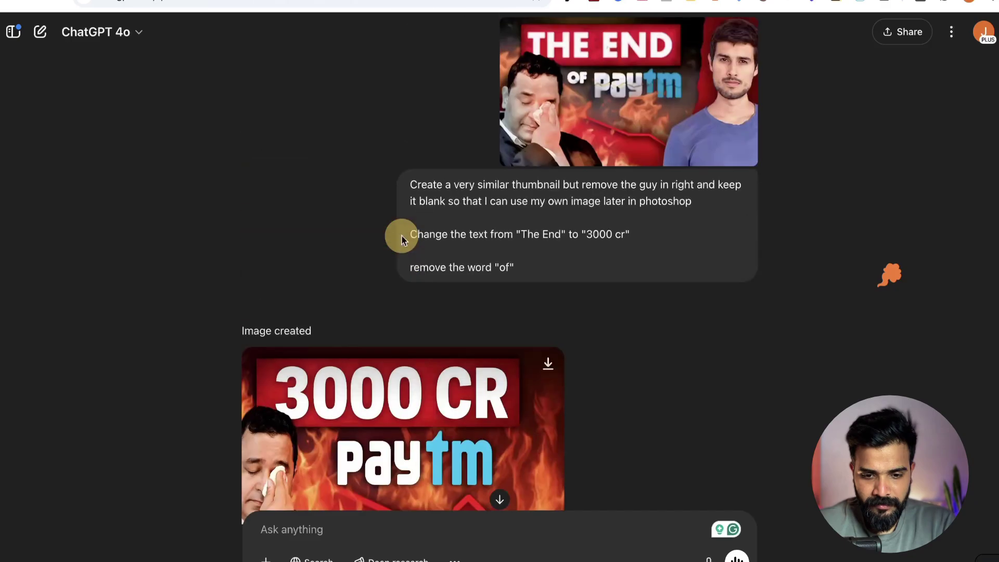
{"action": "scroll", "coordinate": [401, 237], "scroll_direction": "down", "scroll_amount": 4}
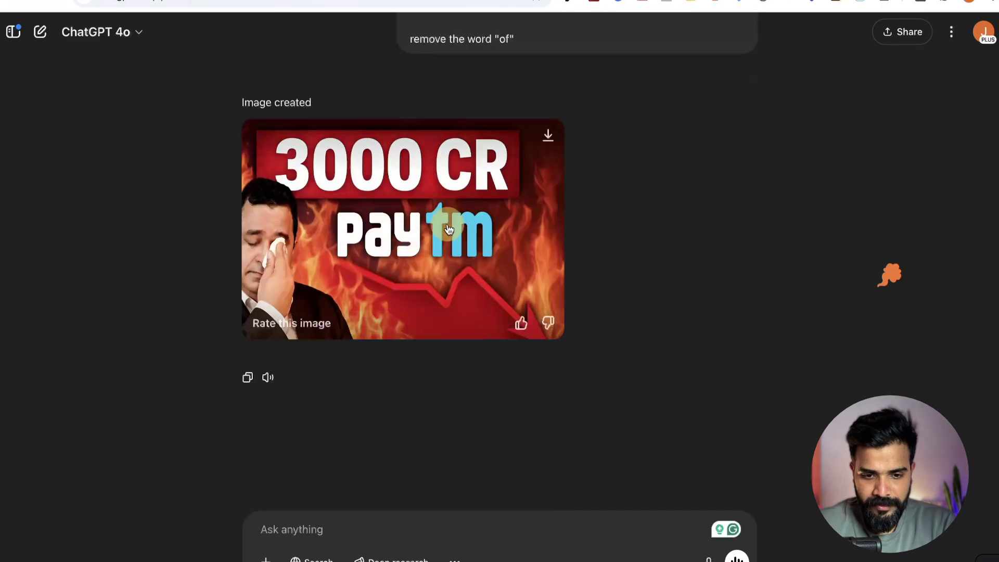
{"action": "left_click", "coordinate": [549, 137]}
Step: Switch to Canva and place ChatGPT Image Apr 15, 2025, 09_53_44 PM.png on page 2, left-aligned and scaled to the page's full height
{"action": "mouse_move", "coordinate": [20, 401]}
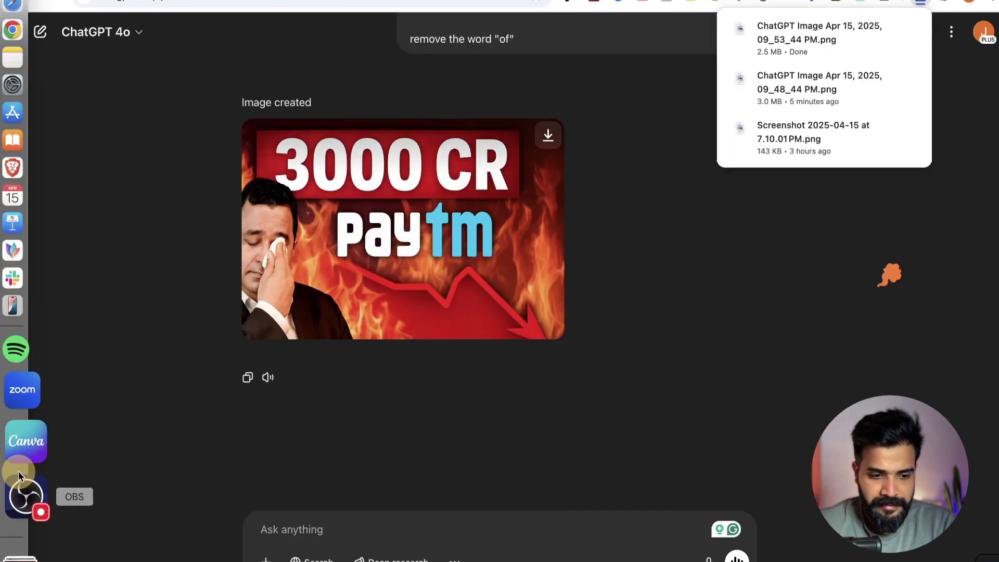
{"action": "left_click", "coordinate": [23, 458]}
{"action": "left_click", "coordinate": [15, 7]}
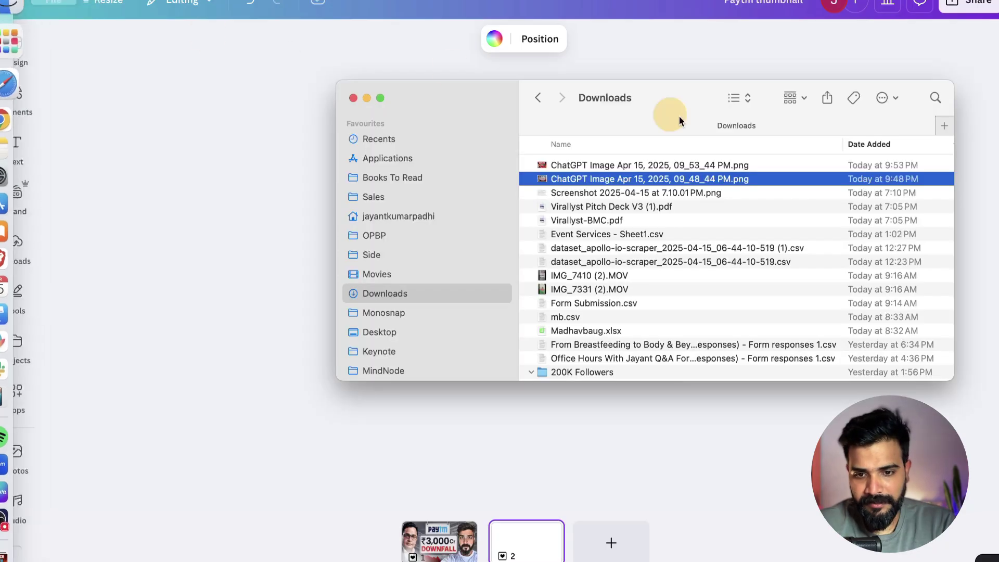
{"action": "left_click", "coordinate": [588, 165]}
{"action": "left_click_drag", "start_coordinate": [478, 95], "coordinate": [714, 98]}
{"action": "left_click_drag", "start_coordinate": [786, 165], "coordinate": [516, 230]}
{"action": "left_click_drag", "start_coordinate": [517, 331], "coordinate": [630, 370]}
Step: Extend the 3000 CR image over the whole page with Magic Expand and keep the first generated result
{"action": "left_click", "coordinate": [317, 39]}
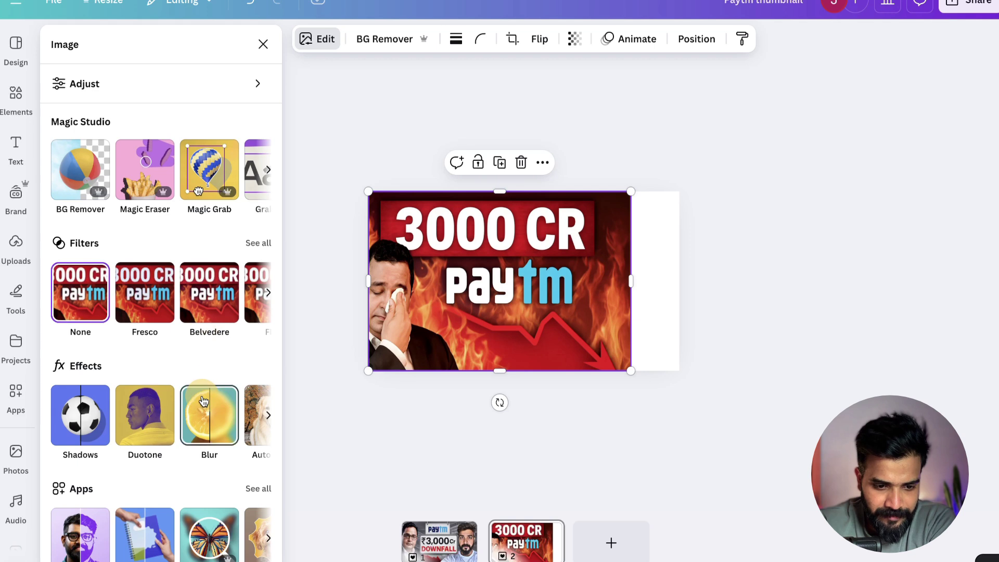
{"action": "scroll", "coordinate": [203, 400], "scroll_direction": "right", "scroll_amount": 5}
{"action": "scroll", "coordinate": [174, 536], "scroll_direction": "right", "scroll_amount": 3}
{"action": "scroll", "coordinate": [175, 536], "scroll_direction": "left", "scroll_amount": 5}
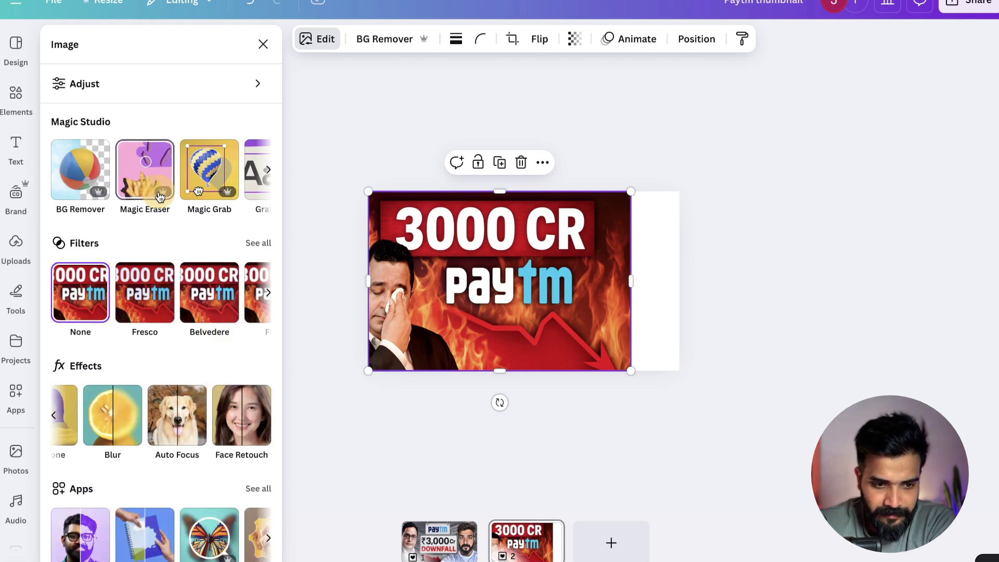
{"action": "scroll", "coordinate": [160, 196], "scroll_direction": "right", "scroll_amount": 3}
{"action": "left_click", "coordinate": [241, 172]}
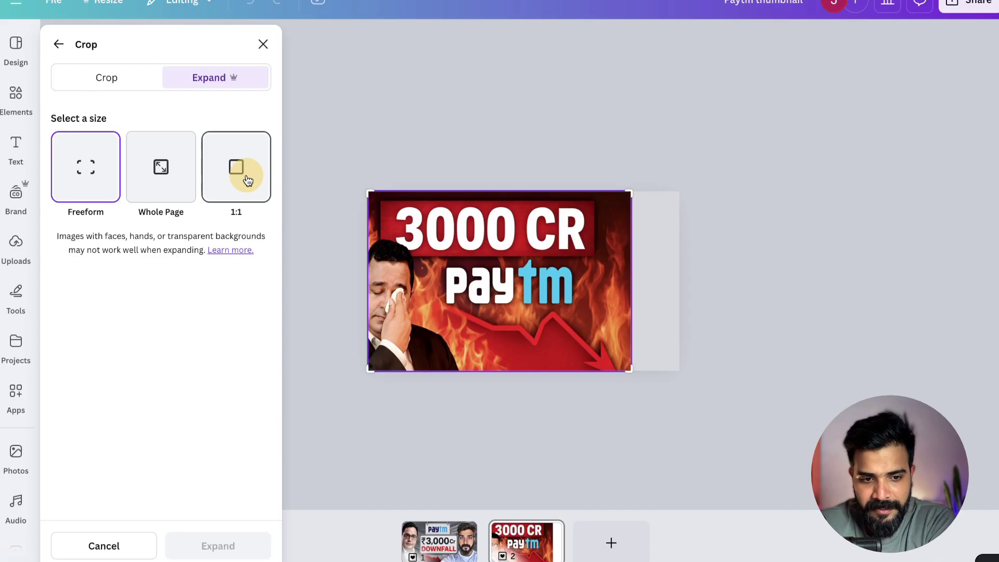
{"action": "left_click", "coordinate": [158, 186]}
{"action": "left_click", "coordinate": [219, 545]}
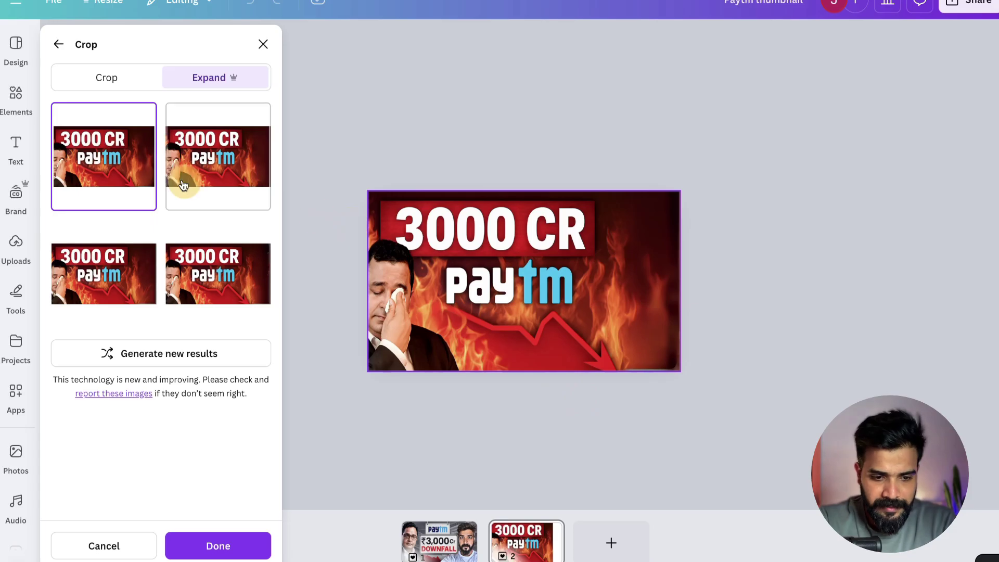
{"action": "left_click", "coordinate": [252, 545]}
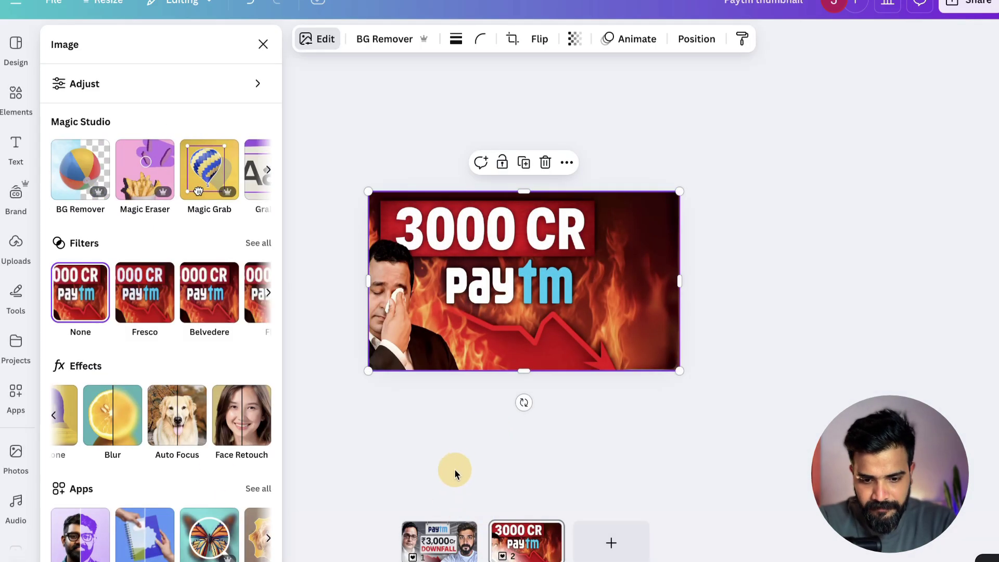
Step: Copy the creator's portrait from page 1 to page 2, shrink it, and place it in the lower-right corner beside the 3000 CR text
{"action": "left_click", "coordinate": [468, 525]}
{"action": "left_click", "coordinate": [633, 274]}
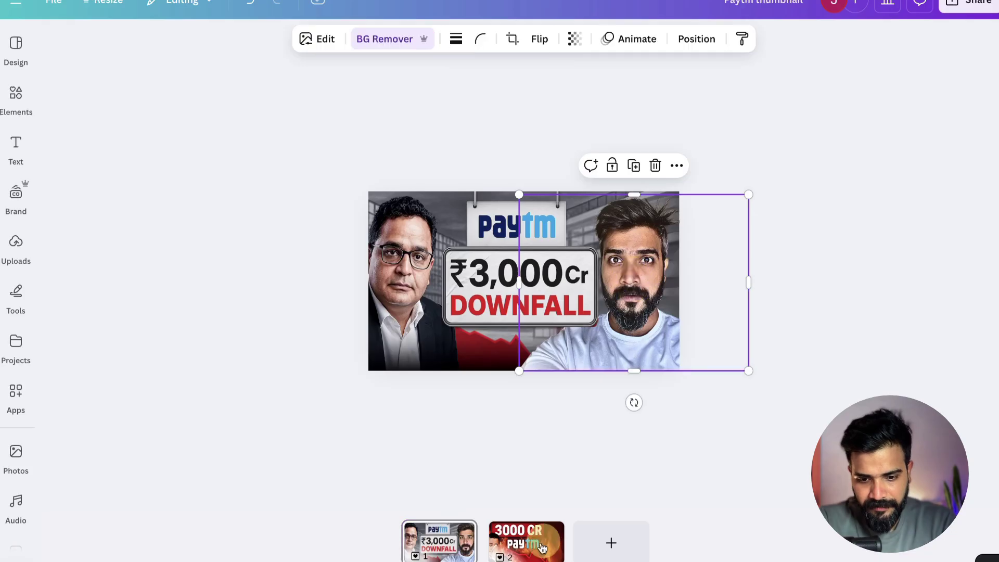
{"action": "left_click", "coordinate": [528, 529]}
{"action": "left_click", "coordinate": [633, 301]}
{"action": "left_click_drag", "start_coordinate": [633, 301], "coordinate": [636, 311]}
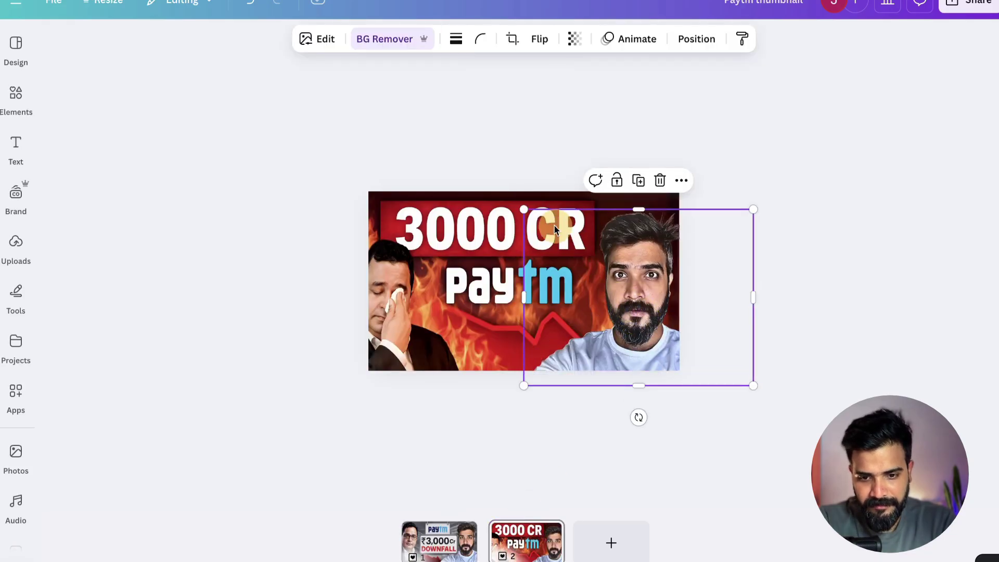
{"action": "left_click_drag", "start_coordinate": [525, 211], "coordinate": [560, 239]}
{"action": "left_click_drag", "start_coordinate": [652, 295], "coordinate": [633, 286]}
Step: Try Auto-adjust on the page 2 portrait and set its temperature to 17
{"action": "left_click", "coordinate": [330, 52]}
{"action": "left_click", "coordinate": [178, 82]}
{"action": "left_click", "coordinate": [182, 135]}
{"action": "left_click_drag", "start_coordinate": [107, 224], "coordinate": [160, 228]}
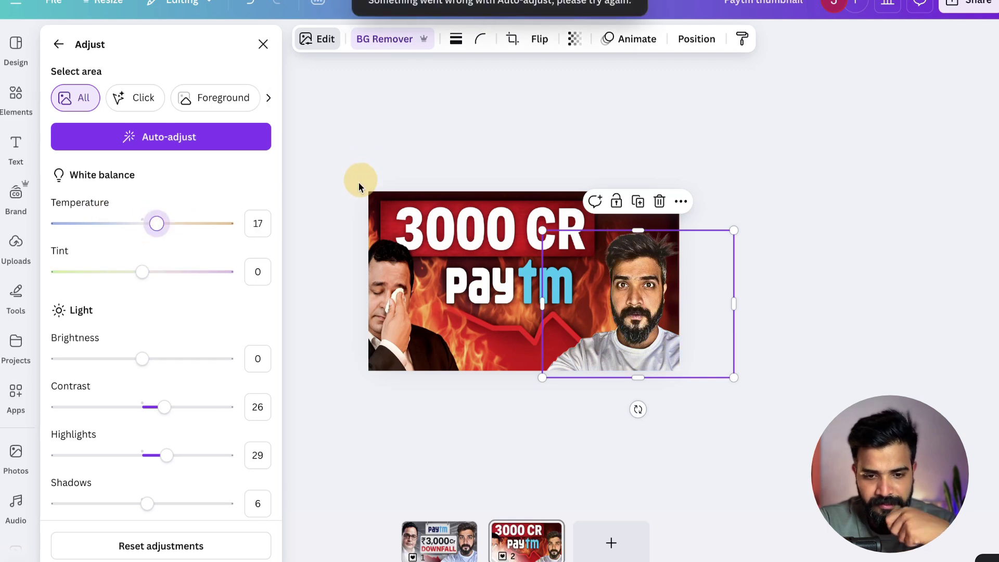
{"action": "left_click", "coordinate": [357, 142]}
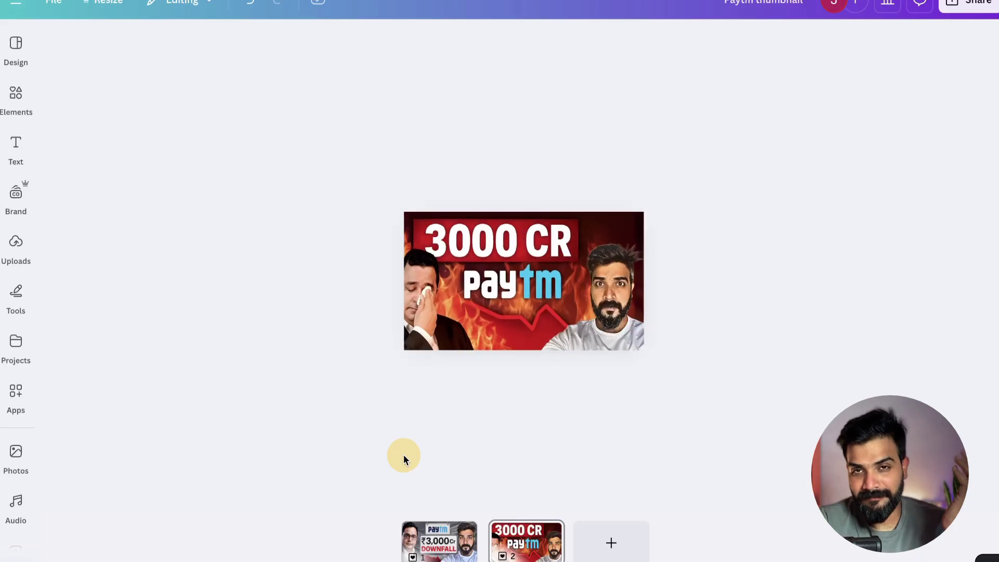
Step: Switch to ChatGPT in Chrome and download the shattered Paytm logo image with the blue and red gradient
{"action": "mouse_move", "coordinate": [8, 198]}
{"action": "left_click", "coordinate": [24, 82]}
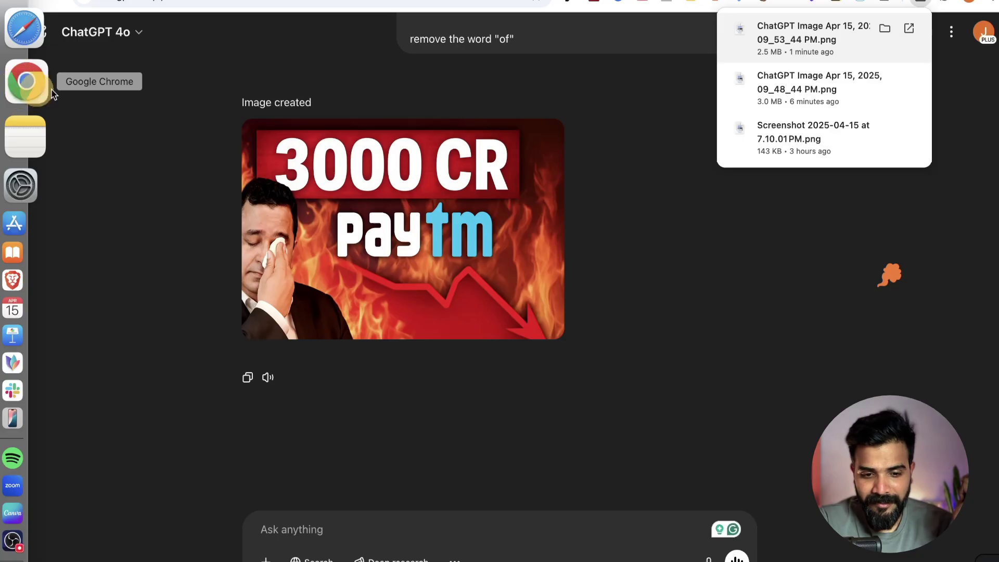
{"action": "scroll", "coordinate": [315, 261], "scroll_direction": "up", "scroll_amount": 10}
{"action": "scroll", "coordinate": [315, 261], "scroll_direction": "up", "scroll_amount": 15}
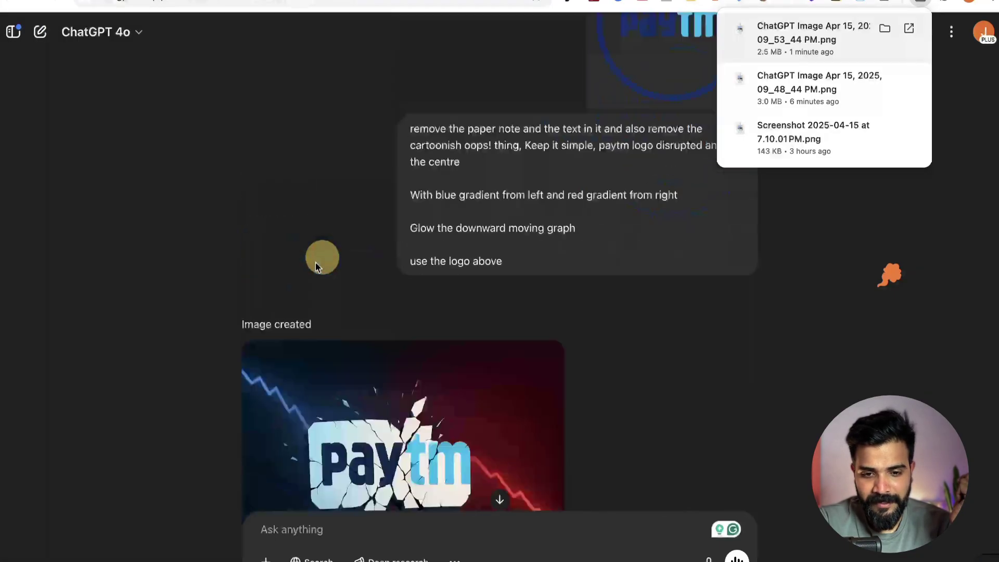
{"action": "scroll", "coordinate": [597, 143], "scroll_direction": "down", "scroll_amount": 5}
{"action": "left_click", "coordinate": [550, 103]}
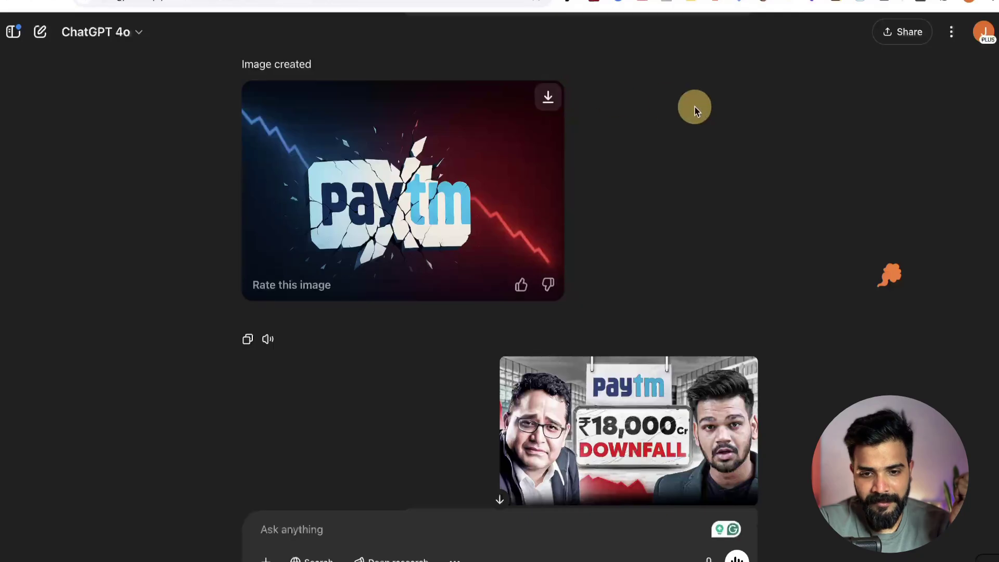
{"action": "left_click", "coordinate": [541, 104]}
Step: Switch to Canva, add a blank third page, and place ChatGPT Image Apr 15, 2025, 09_55_14 PM.png on it
{"action": "mouse_move", "coordinate": [1, 282]}
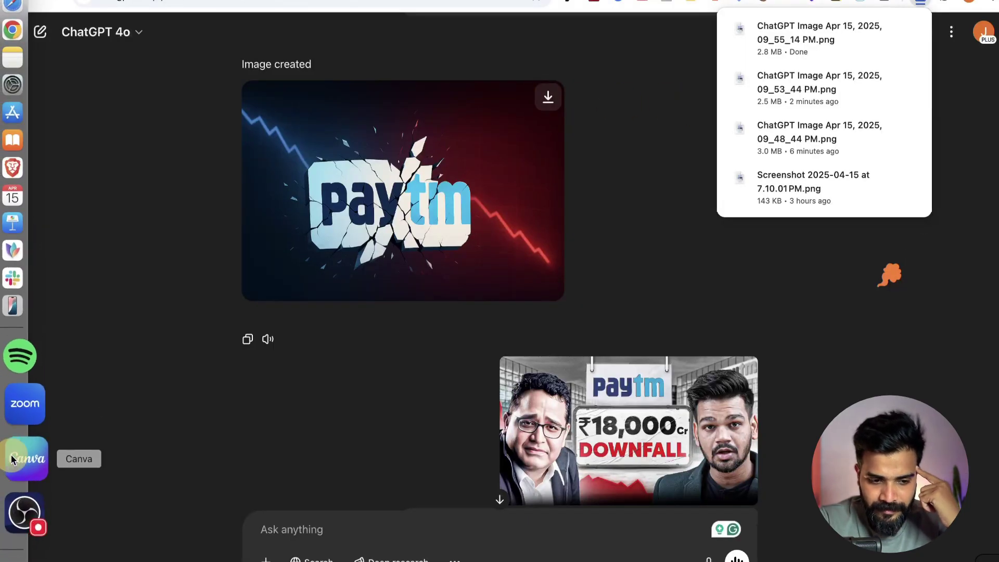
{"action": "left_click", "coordinate": [26, 459]}
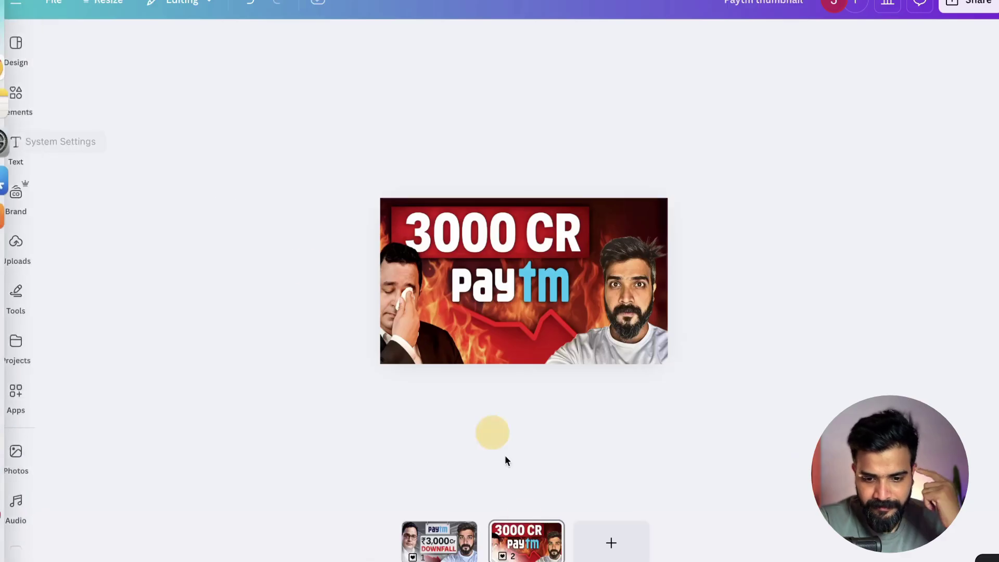
{"action": "left_click", "coordinate": [598, 533]}
{"action": "mouse_move", "coordinate": [3, 138]}
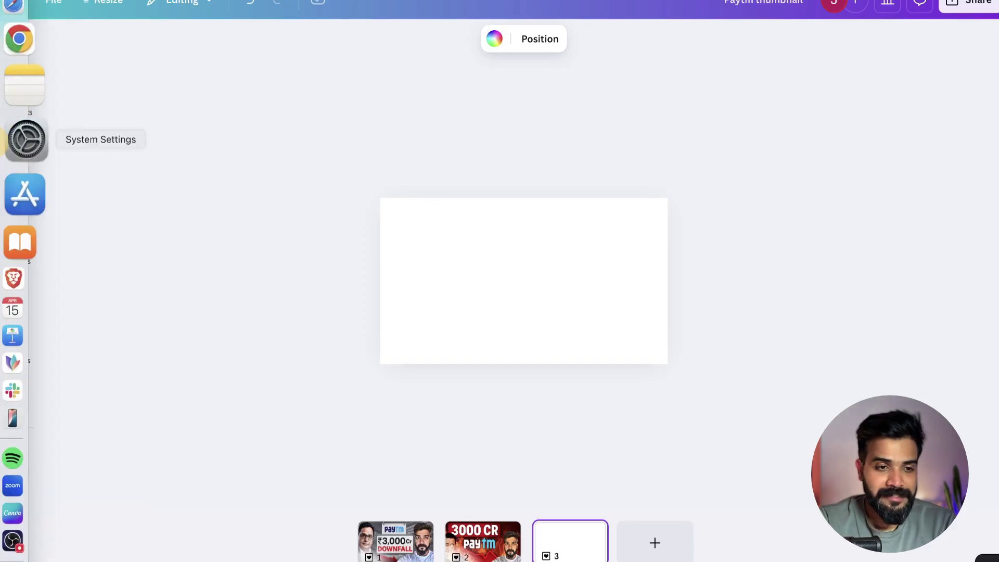
{"action": "left_click", "coordinate": [23, 13]}
{"action": "left_click", "coordinate": [832, 164]}
{"action": "left_click_drag", "start_coordinate": [833, 164], "coordinate": [439, 277]}
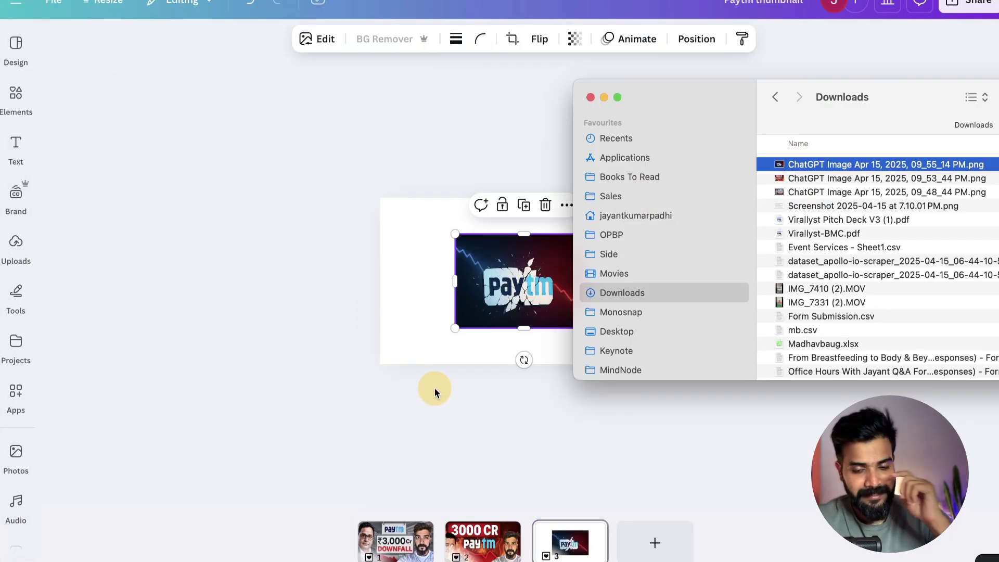
Step: Enlarge the shattered Paytm logo image to most of page 3's width and move it up past the page's top edge
{"action": "key", "text": "super+equal"}
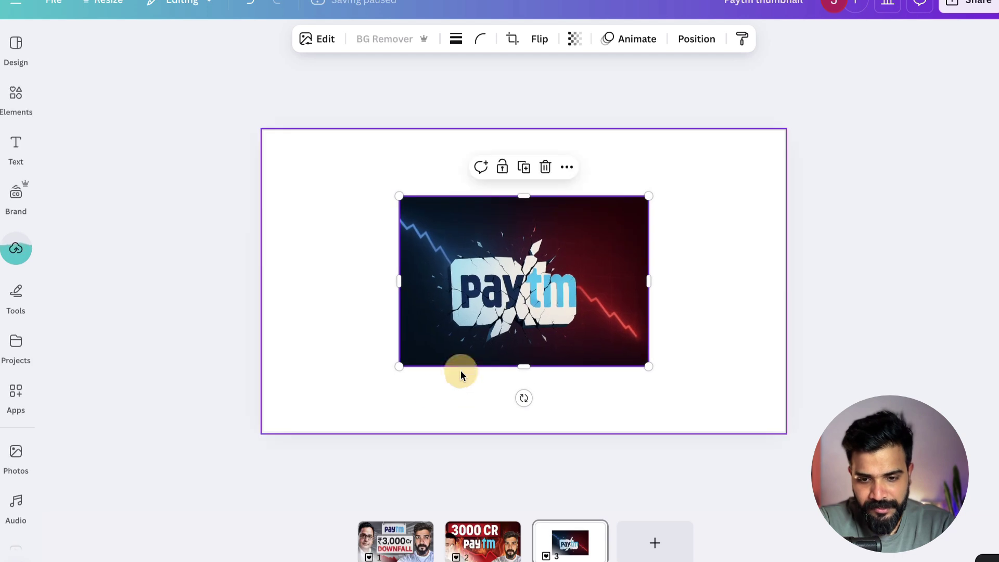
{"action": "left_click_drag", "start_coordinate": [650, 195], "coordinate": [747, 137]}
{"action": "left_click_drag", "start_coordinate": [402, 366], "coordinate": [319, 455]}
{"action": "left_click_drag", "start_coordinate": [476, 355], "coordinate": [500, 330]}
{"action": "left_click", "coordinate": [874, 212]}
{"action": "left_click", "coordinate": [604, 291]}
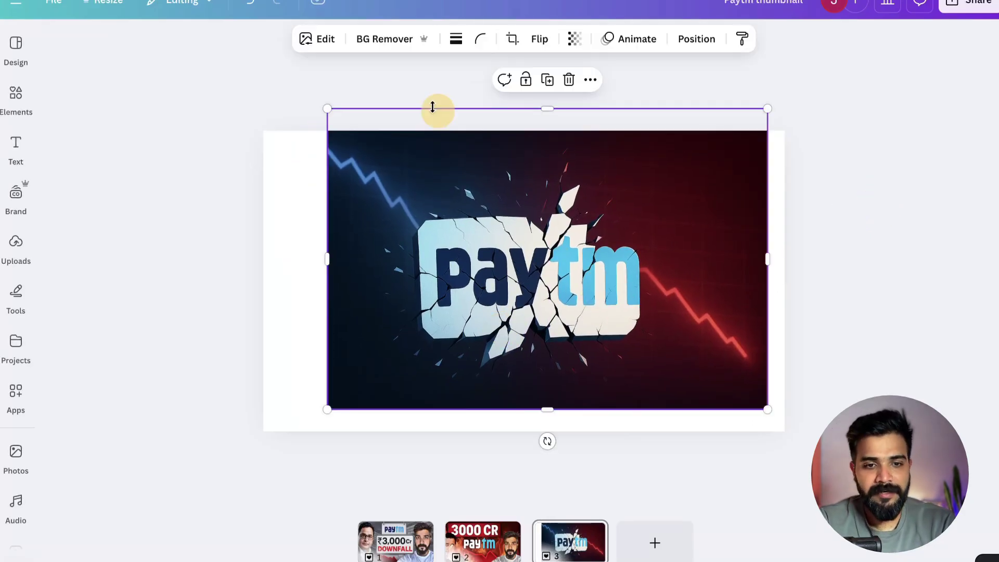
Step: Expand the shattered Paytm logo image on page 3 to the whole page with Magic Expand, keeping the first generated result
{"action": "left_click", "coordinate": [320, 40]}
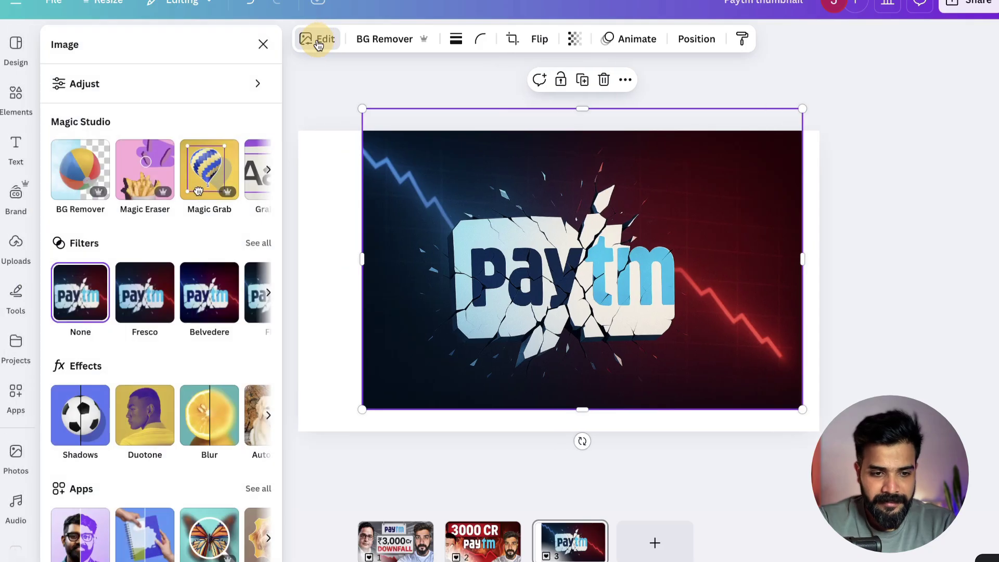
{"action": "left_click", "coordinate": [268, 170]}
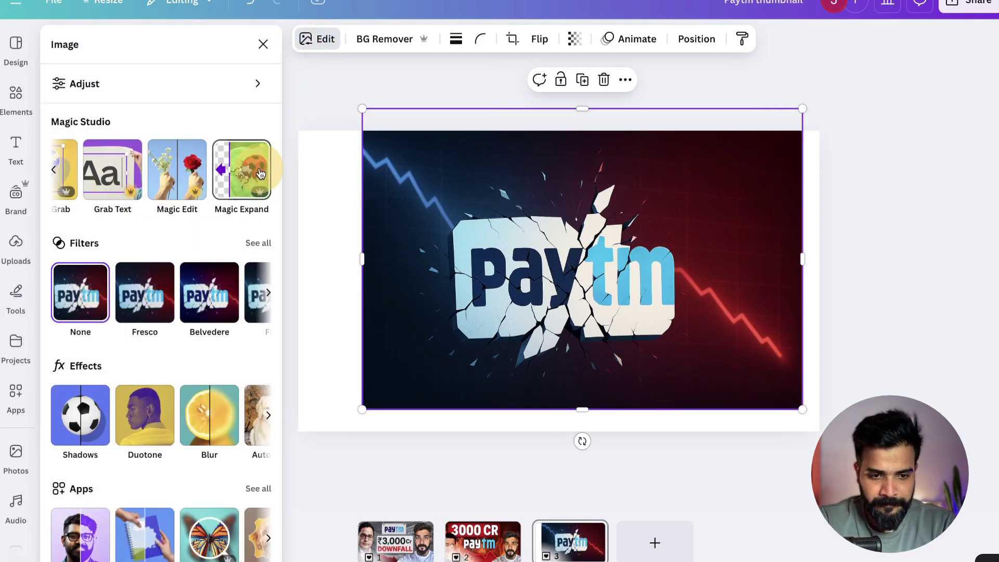
{"action": "left_click", "coordinate": [264, 193]}
{"action": "left_click", "coordinate": [233, 174]}
{"action": "left_click", "coordinate": [171, 195]}
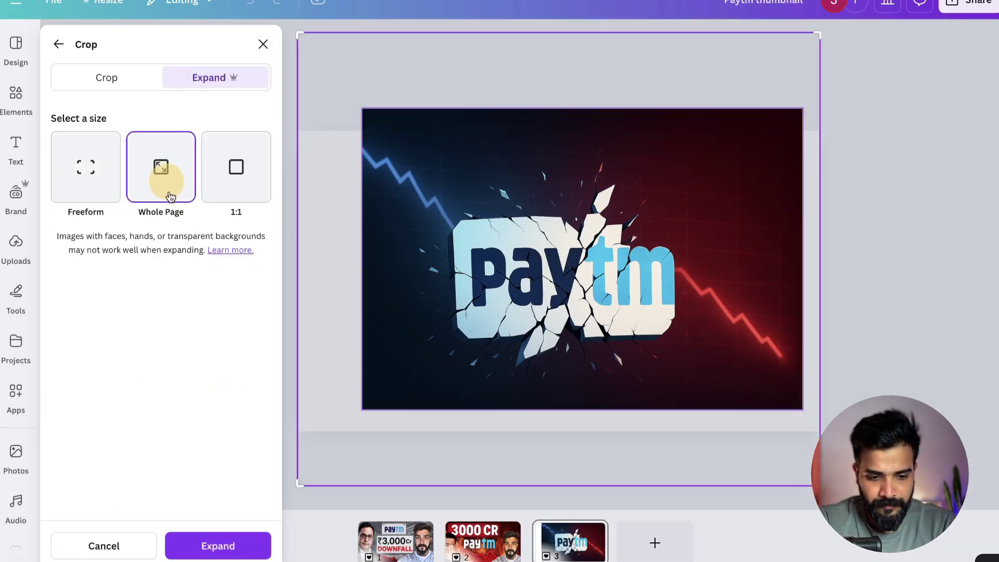
{"action": "left_click", "coordinate": [206, 527]}
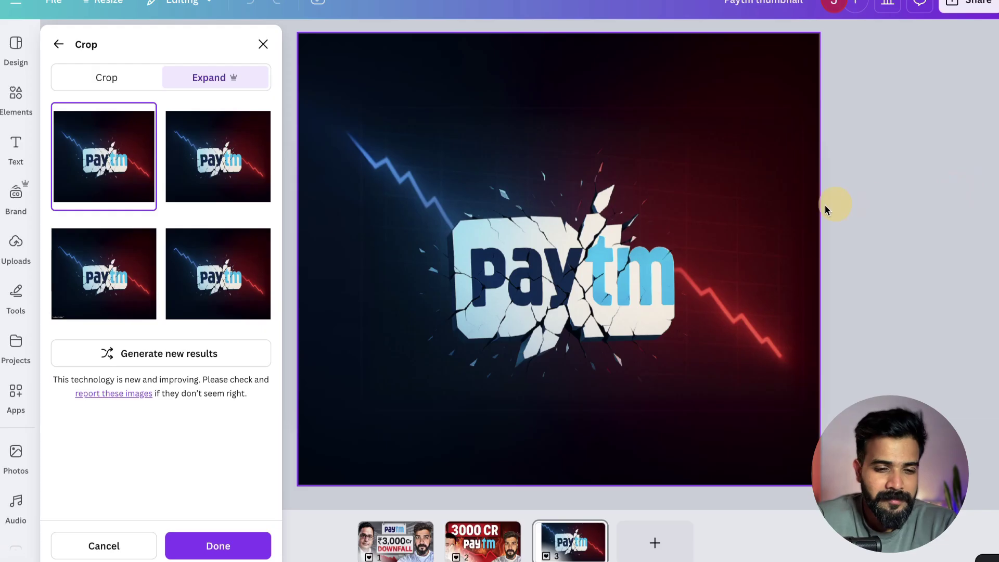
{"action": "left_click", "coordinate": [237, 545]}
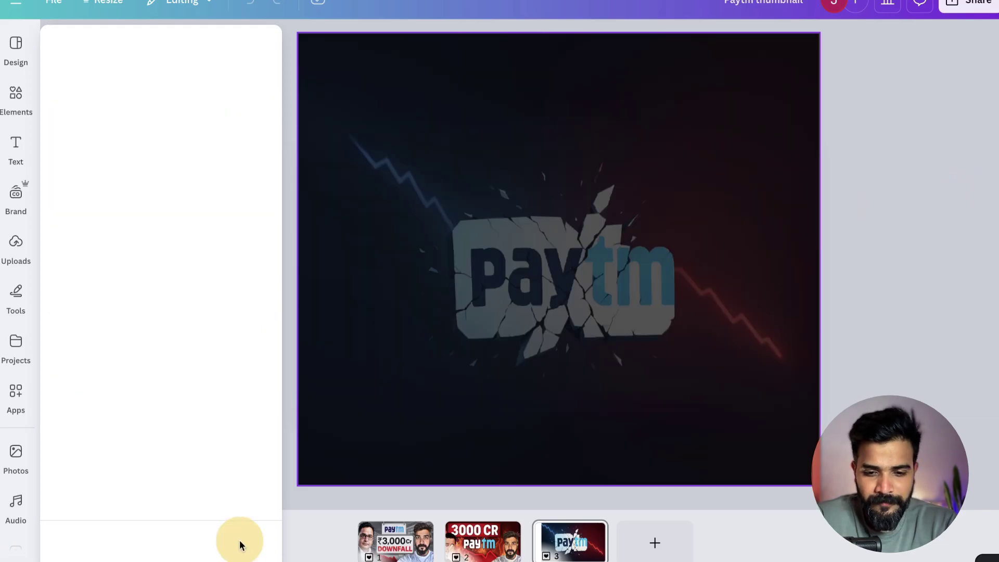
{"action": "left_click", "coordinate": [273, 46]}
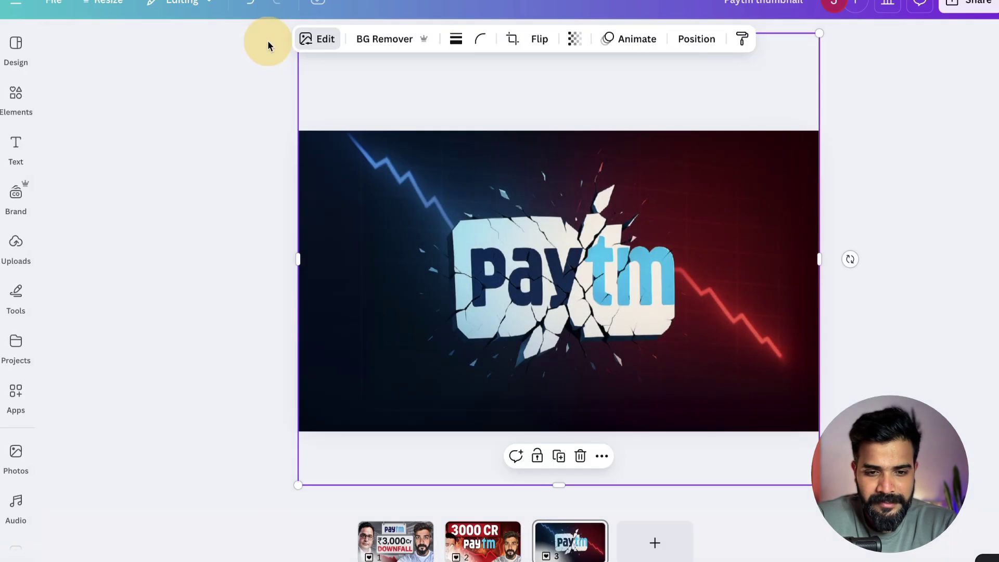
{"action": "left_click", "coordinate": [954, 267]}
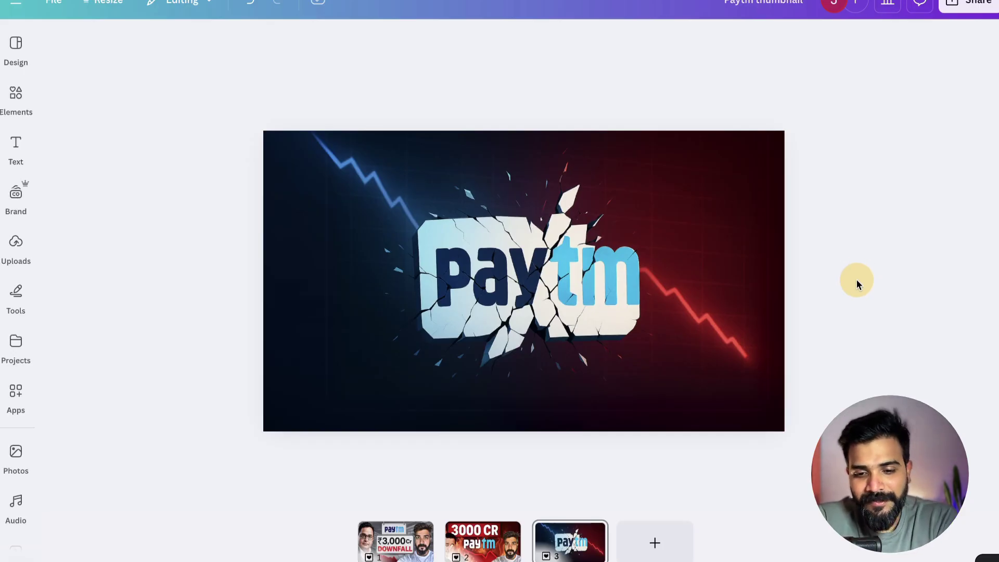
{"action": "left_click", "coordinate": [16, 151]}
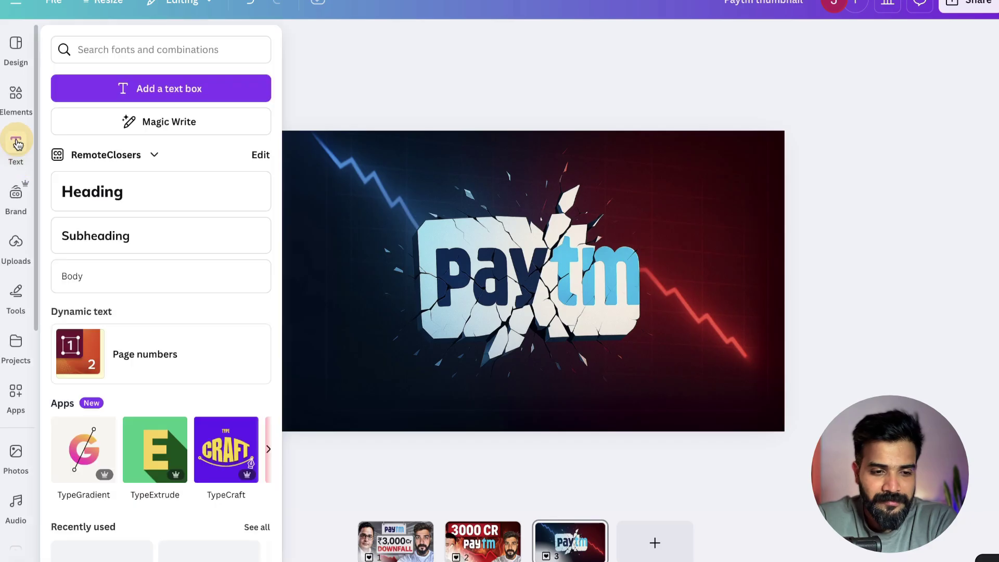
{"action": "left_click", "coordinate": [93, 186]}
{"action": "left_click", "coordinate": [639, 291]}
{"action": "key", "text": "Delete"}
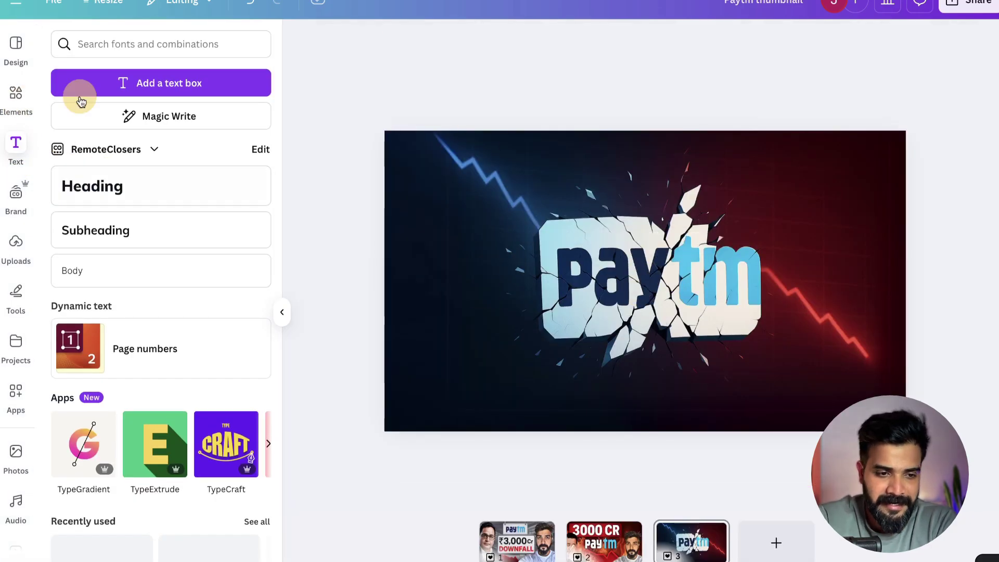
Step: Add a square shape to page 3 and open its fill color options
{"action": "left_click", "coordinate": [17, 94]}
{"action": "left_click", "coordinate": [69, 242]}
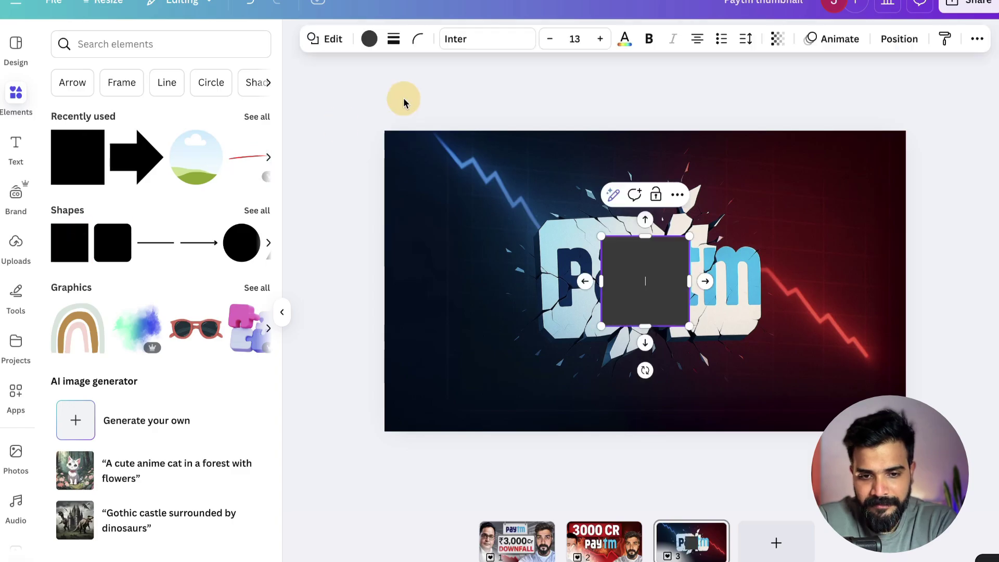
{"action": "left_click", "coordinate": [369, 39]}
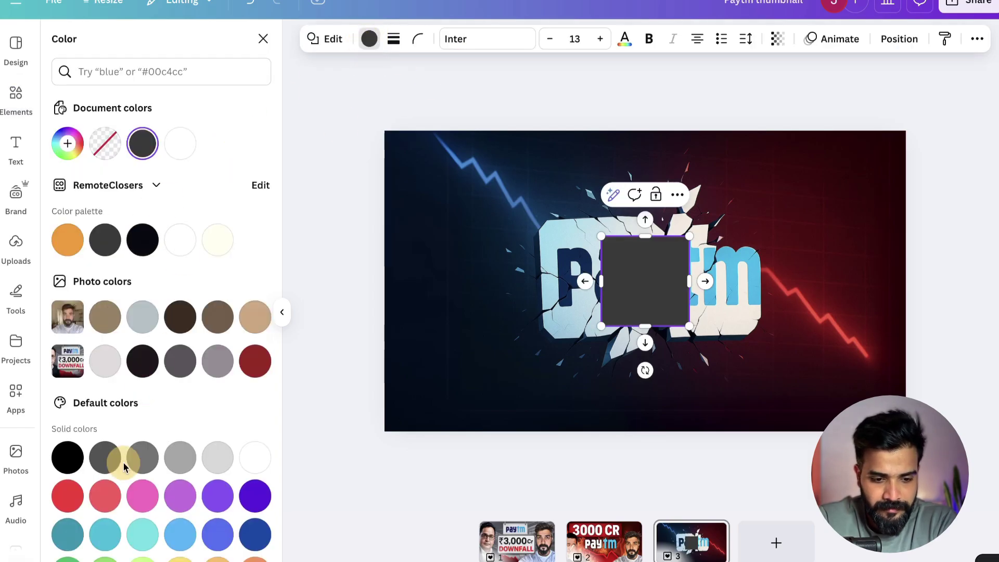
{"action": "scroll", "coordinate": [171, 520], "scroll_direction": "down", "scroll_amount": 1}
{"action": "scroll", "coordinate": [177, 497], "scroll_direction": "down", "scroll_amount": 2}
{"action": "scroll", "coordinate": [179, 497], "scroll_direction": "up", "scroll_amount": 4}
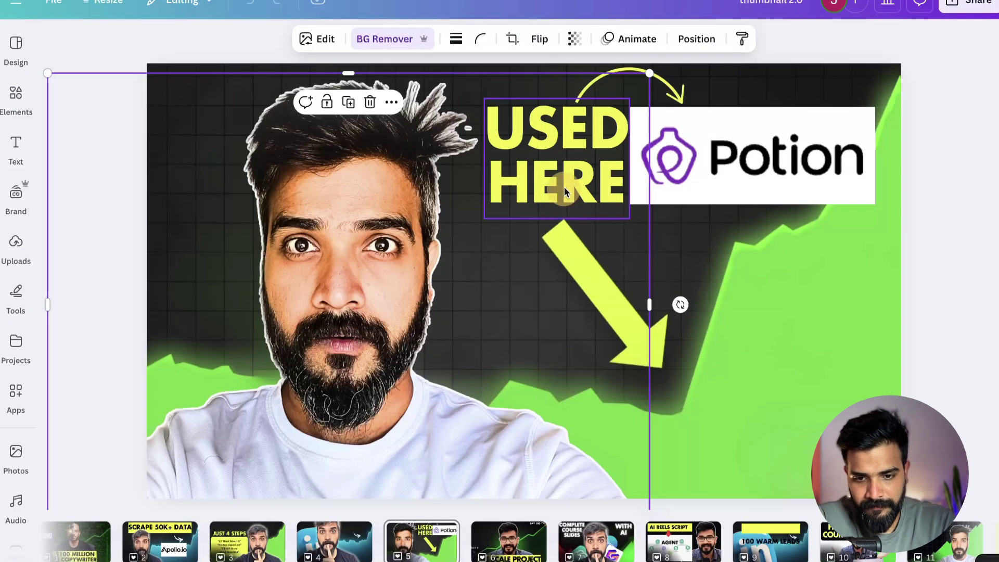
Step: Copy the yellow "USED HERE" text from the thumbnail 2.0 design onto page 3 and fill the square with the same yellow
{"action": "left_click", "coordinate": [564, 186]}
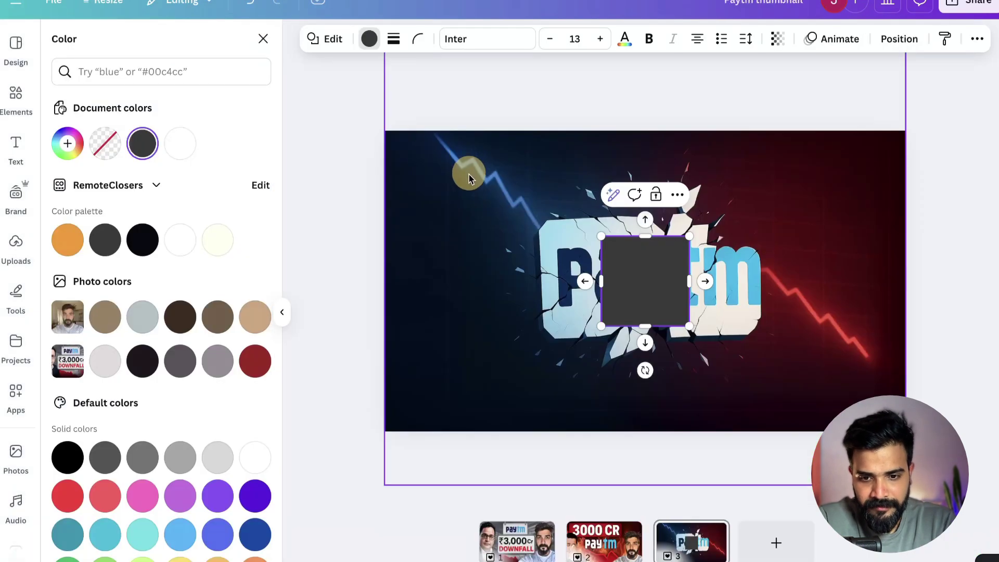
{"action": "key", "text": "ctrl+v"}
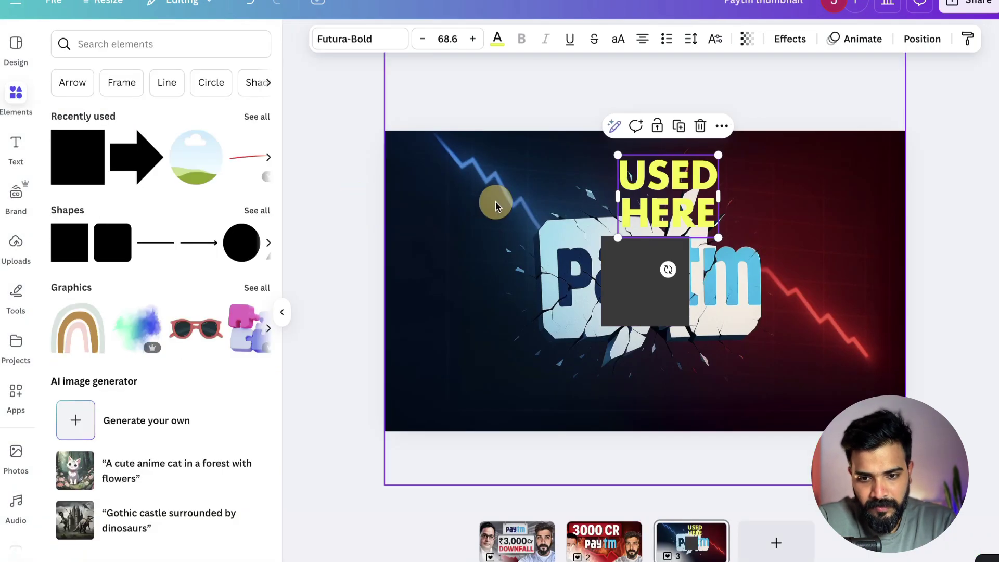
{"action": "left_click", "coordinate": [620, 282]}
{"action": "left_click", "coordinate": [371, 39]}
{"action": "left_click", "coordinate": [180, 143]}
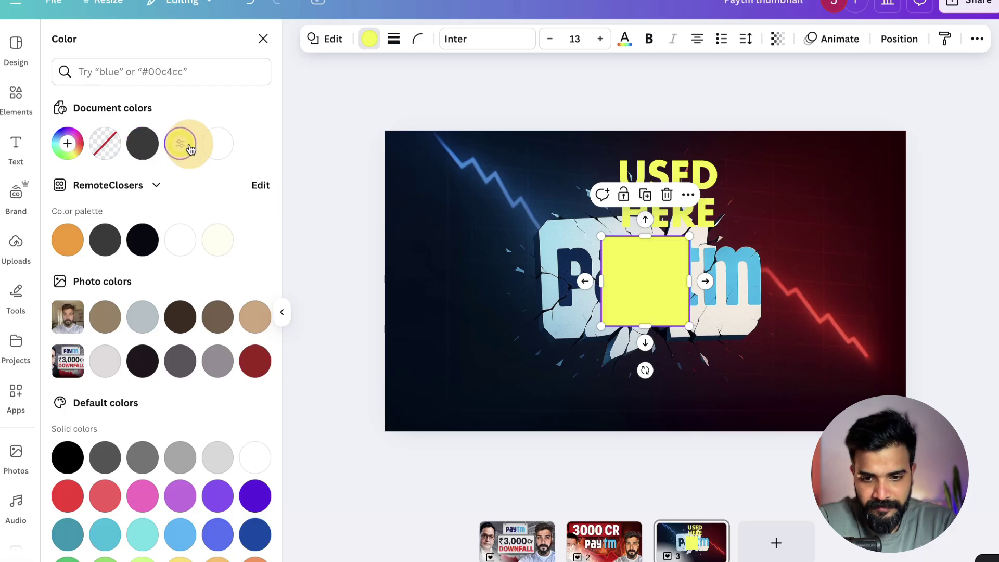
Step: Set the color of the "USED HERE" text to the brand palette's black
{"action": "left_click", "coordinate": [692, 199]}
{"action": "left_click", "coordinate": [676, 211]}
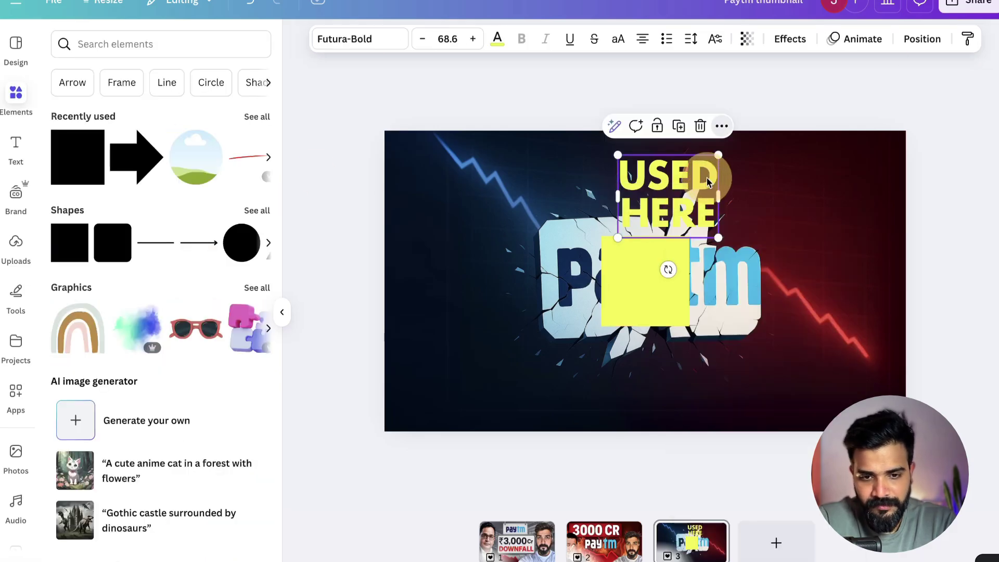
{"action": "left_click", "coordinate": [495, 38]}
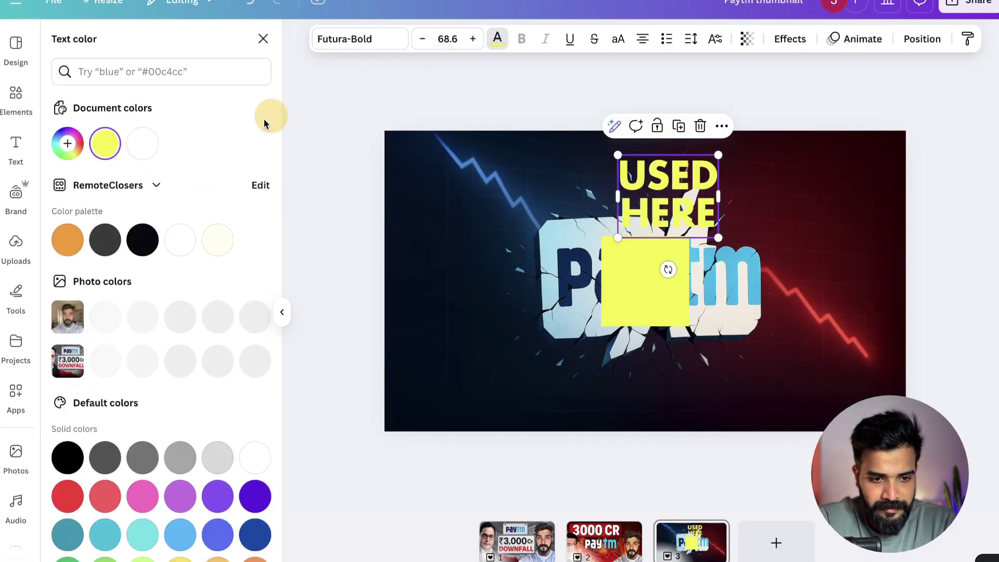
{"action": "left_click", "coordinate": [143, 240]}
Step: Widen the yellow shape into a banner in page 3's upper-right corner and replace the text over it with "3000cr LOSS"
{"action": "left_click_drag", "start_coordinate": [665, 267], "coordinate": [726, 186]}
{"action": "left_click", "coordinate": [642, 192]}
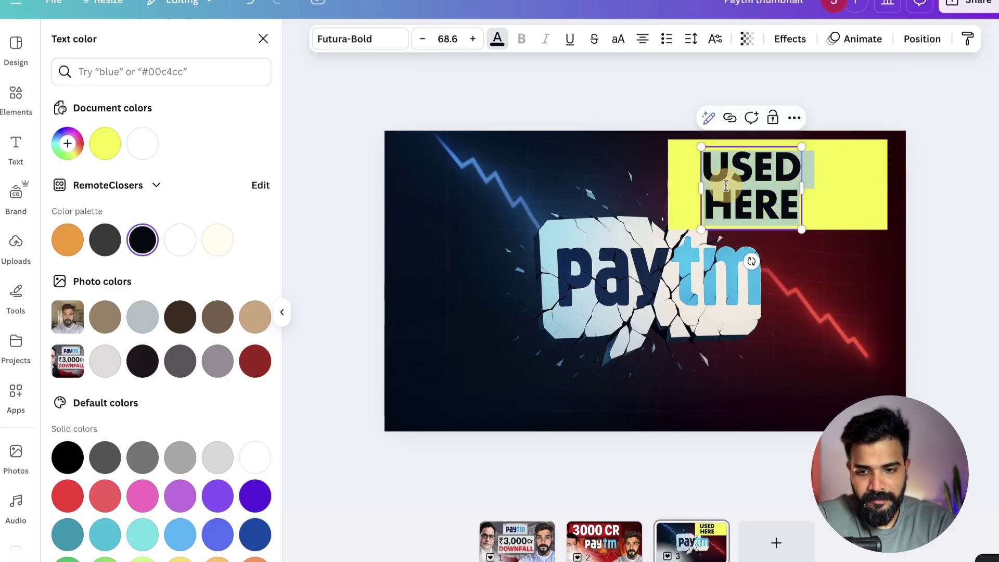
{"action": "type", "text": "3000 cr"}
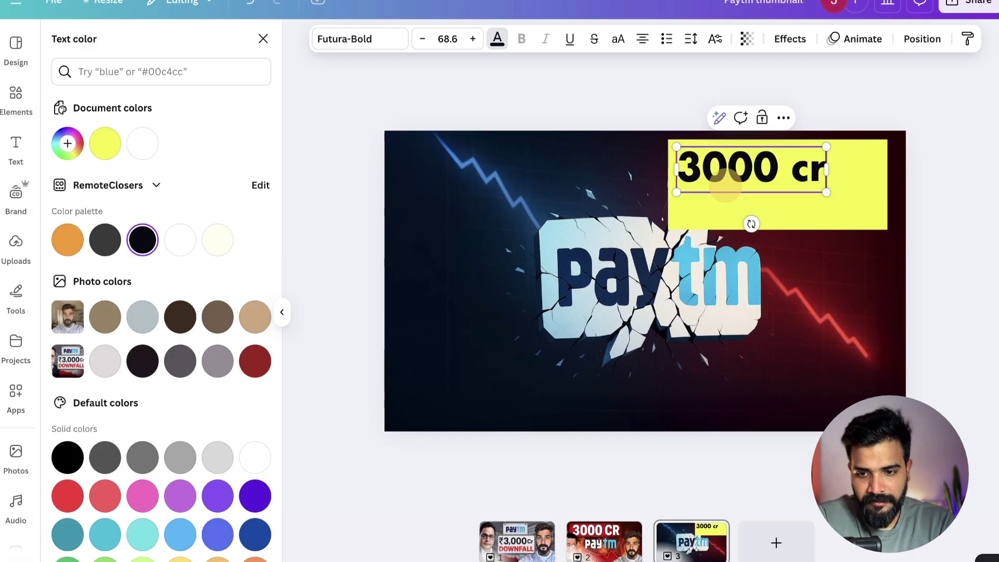
Step: Widen the yellow banner and reduce its height to fit closely around the "3000cr LOSS" text
{"action": "left_click", "coordinate": [796, 220]}
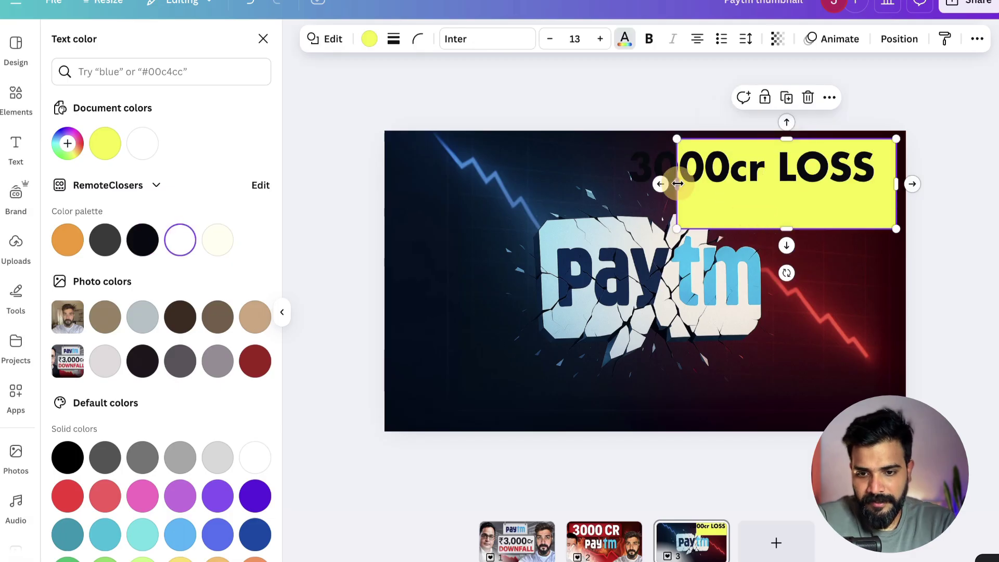
{"action": "left_click_drag", "start_coordinate": [678, 184], "coordinate": [622, 183]}
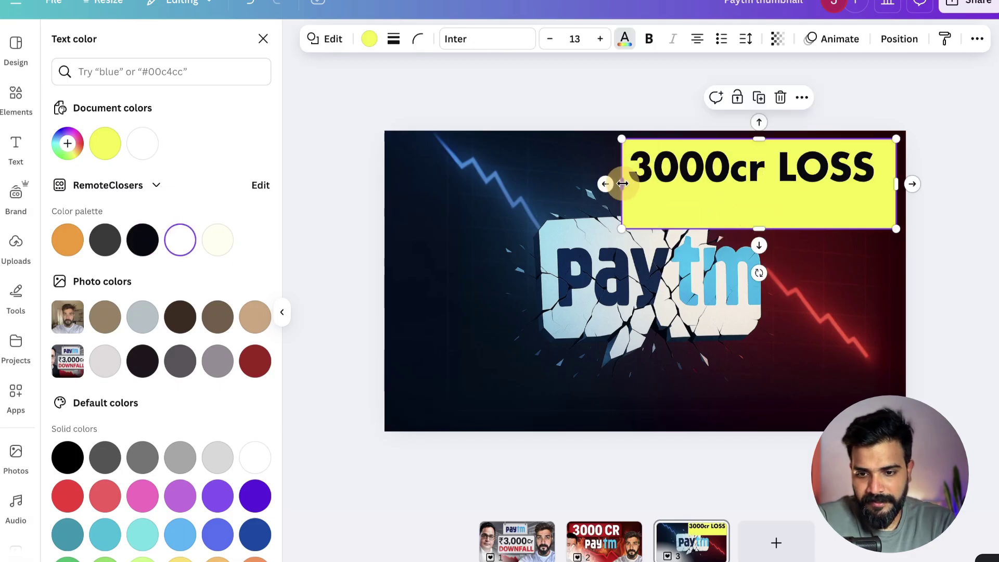
{"action": "left_click_drag", "start_coordinate": [765, 228], "coordinate": [761, 192]}
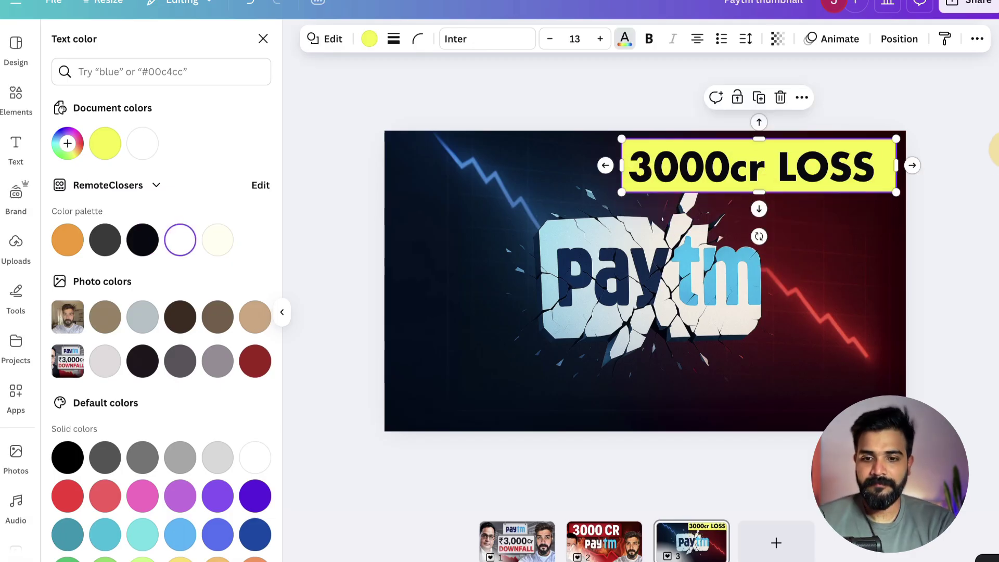
{"action": "left_click_drag", "start_coordinate": [963, 116], "coordinate": [845, 180]}
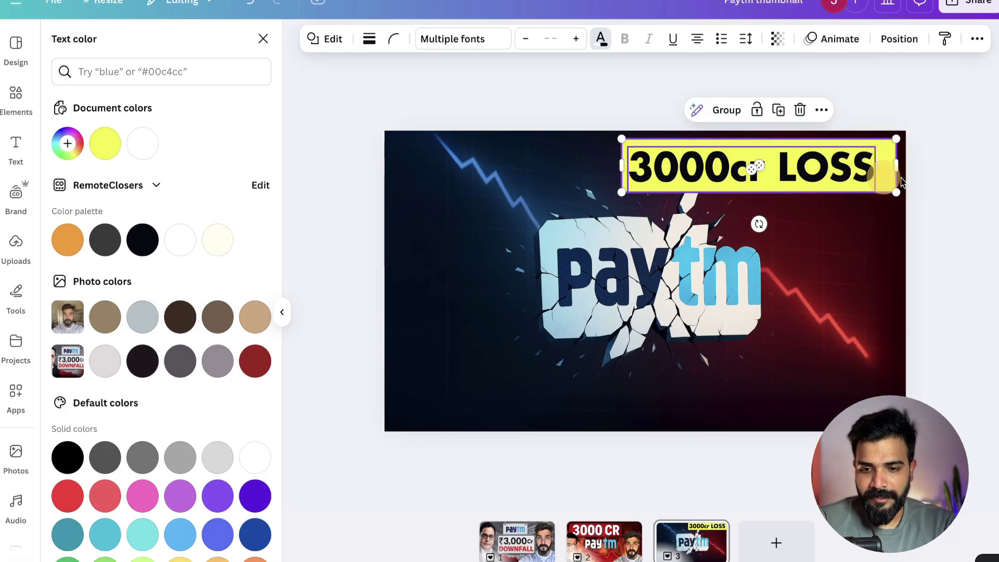
Step: Try removing the background of page 3's shattered Paytm logo image, and undo it
{"action": "left_click", "coordinate": [634, 308]}
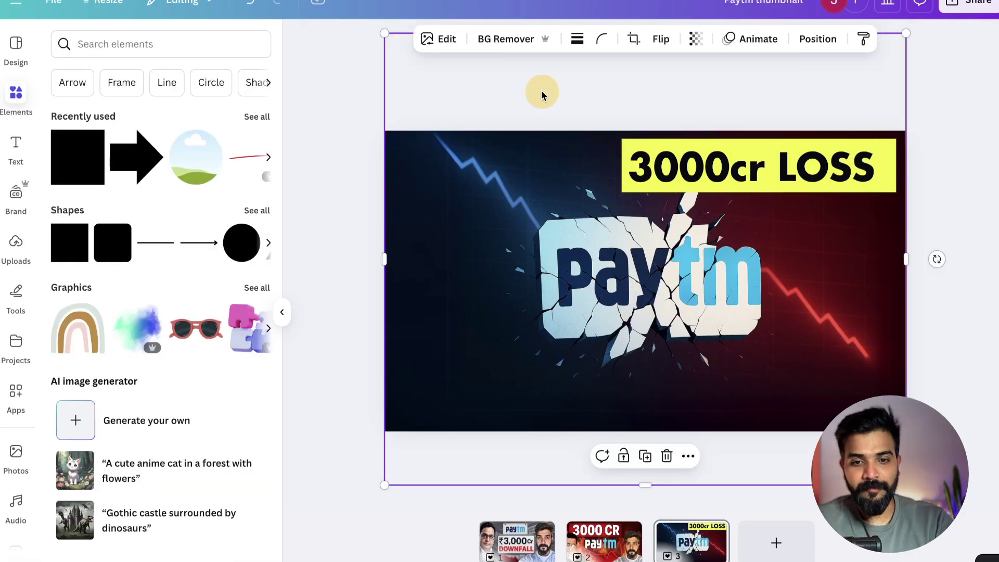
{"action": "left_click", "coordinate": [508, 39]}
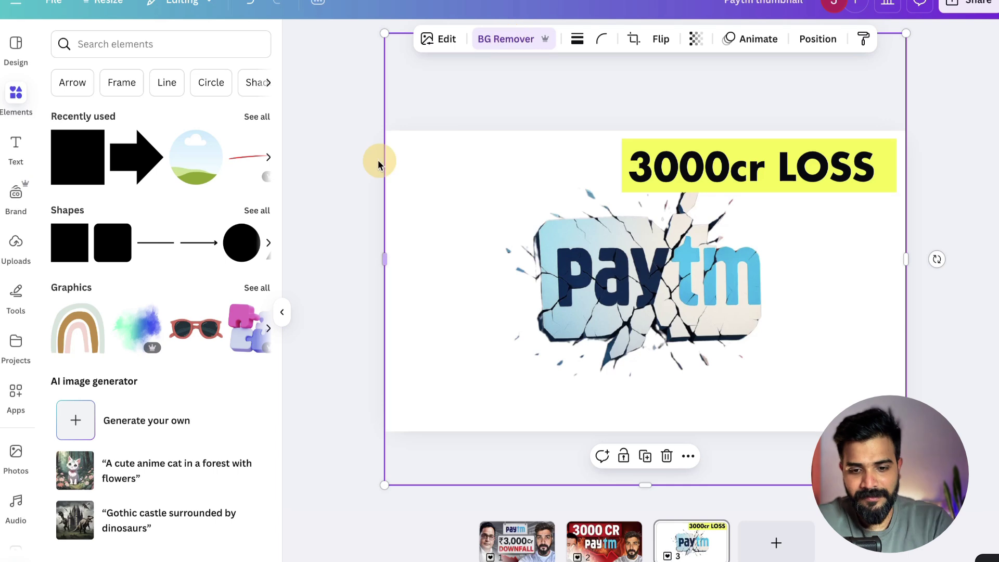
{"action": "left_click", "coordinate": [378, 160]}
{"action": "key", "text": "ctrl+z"}
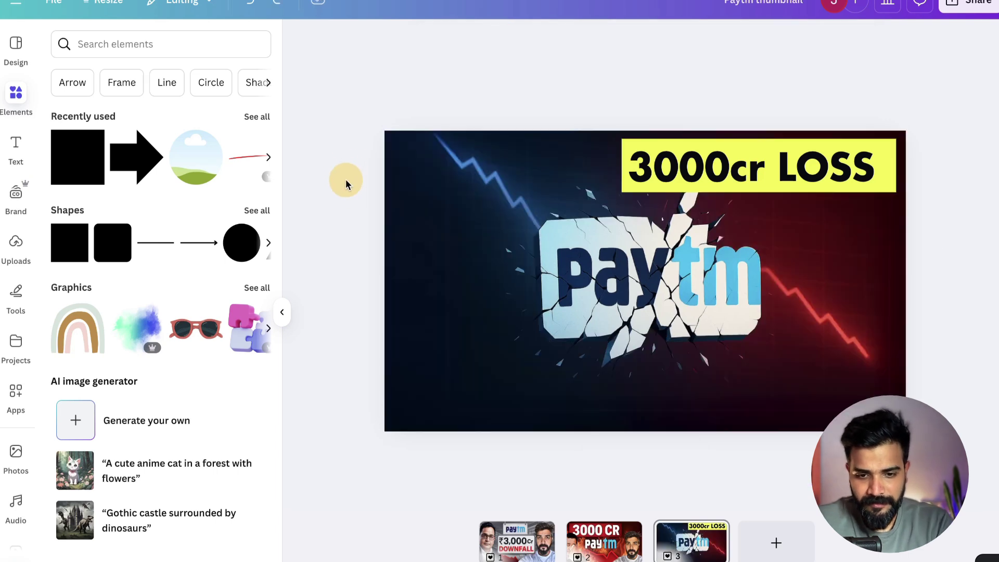
Step: Duplicate the shattered Paytm logo image above the banner and remove the copy's background so its shards overlap the text
{"action": "left_click", "coordinate": [538, 264]}
{"action": "key", "text": "ctrl+z"}
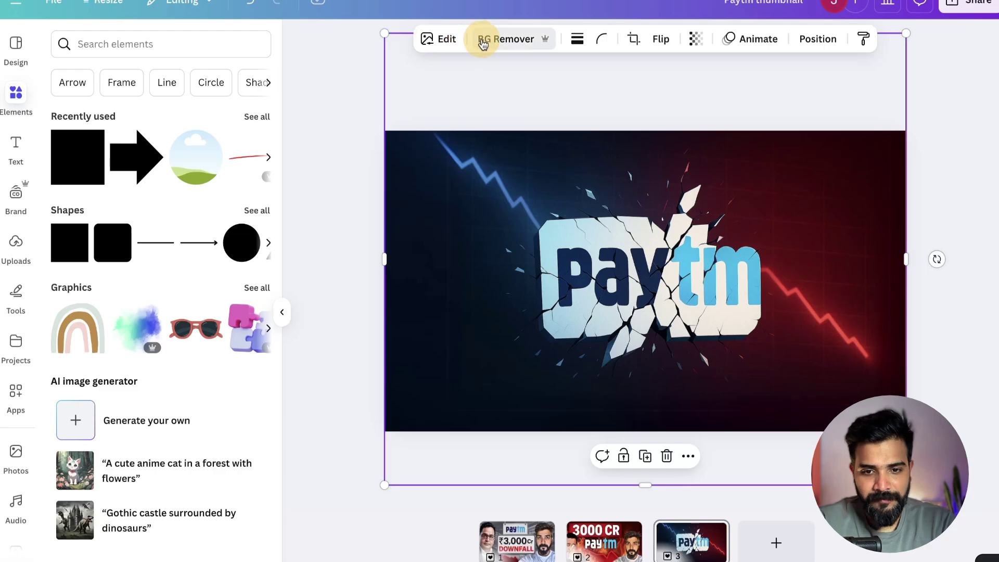
{"action": "key", "text": "ctrl+y"}
{"action": "left_click", "coordinate": [346, 123]}
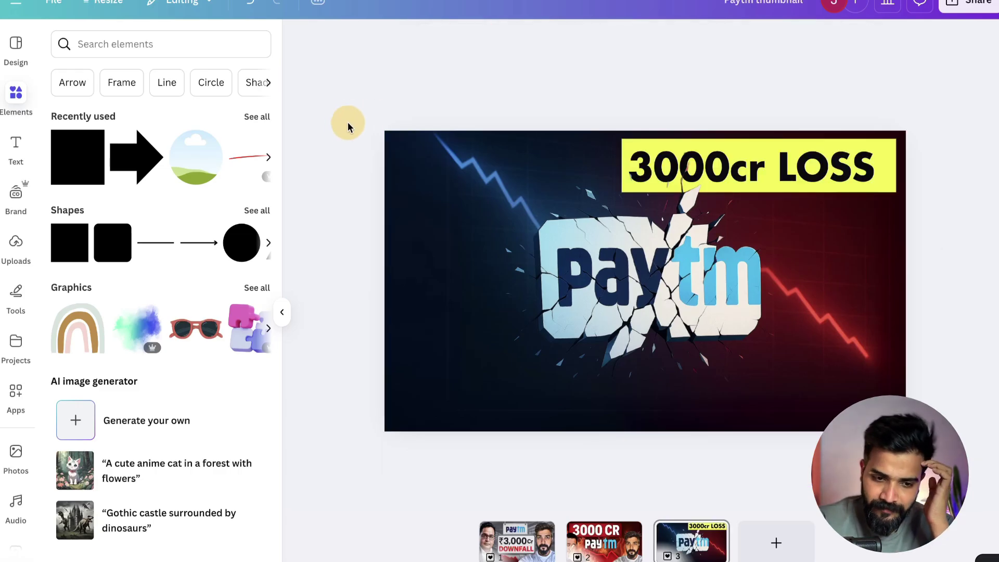
Step: Review the page 3 thumbnail at a reduced size and compare it with page 1
{"action": "left_click", "coordinate": [280, 316]}
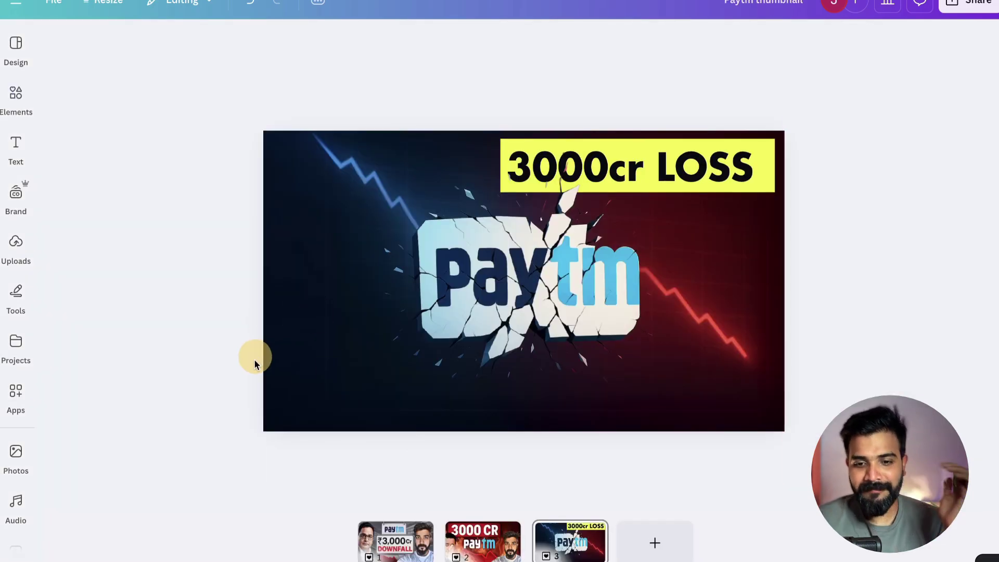
{"action": "scroll", "coordinate": [254, 359], "scroll_direction": "down", "scroll_amount": 2}
{"action": "scroll", "coordinate": [254, 359], "scroll_direction": "down", "scroll_amount": 1}
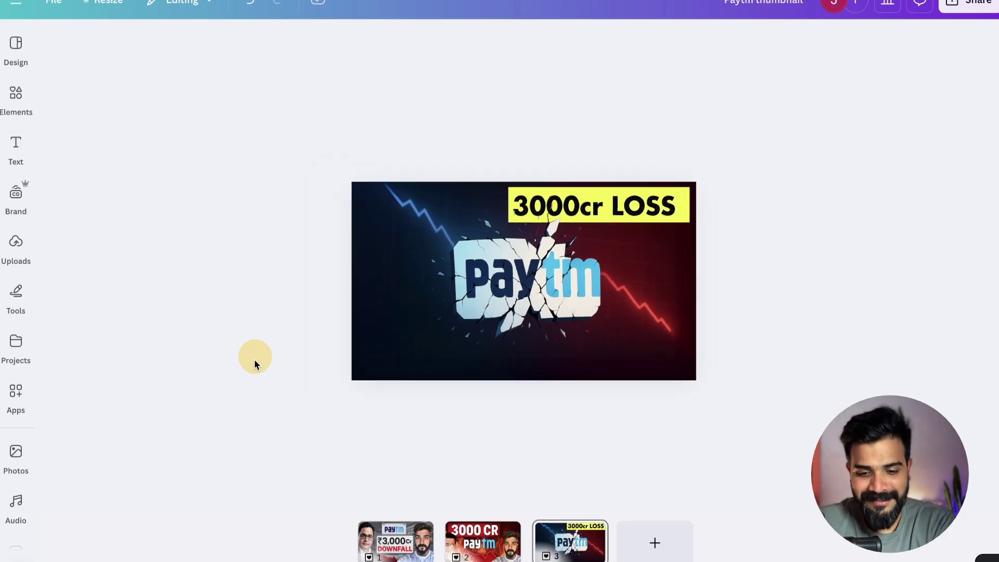
{"action": "left_click", "coordinate": [391, 550]}
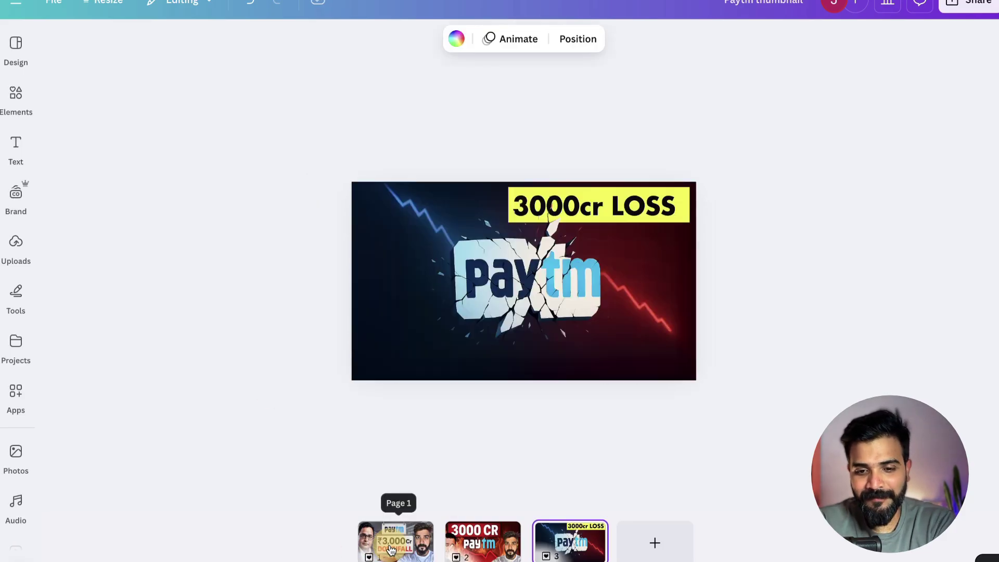
{"action": "left_click", "coordinate": [391, 550]}
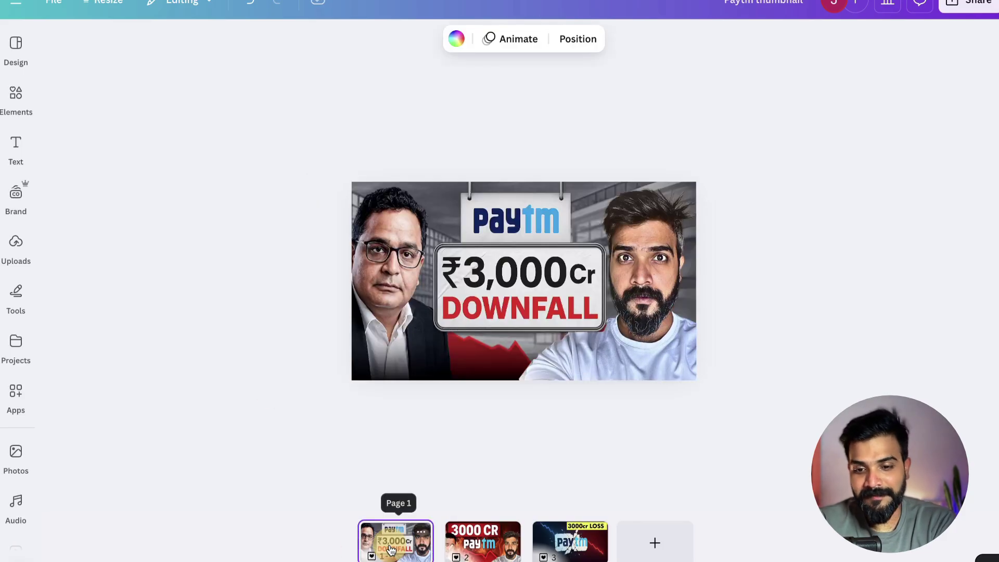
{"action": "scroll", "coordinate": [391, 550], "scroll_direction": "down", "scroll_amount": 2}
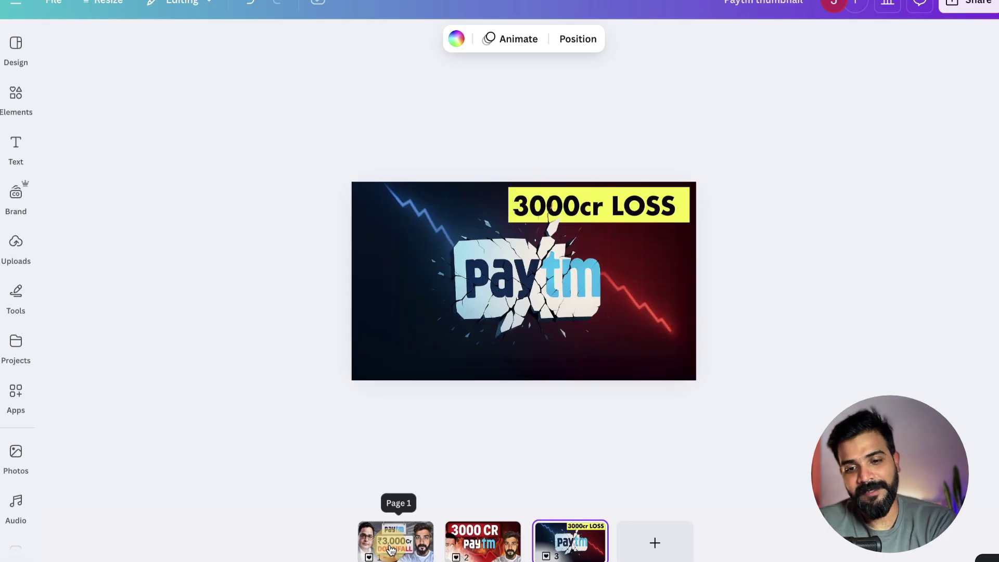